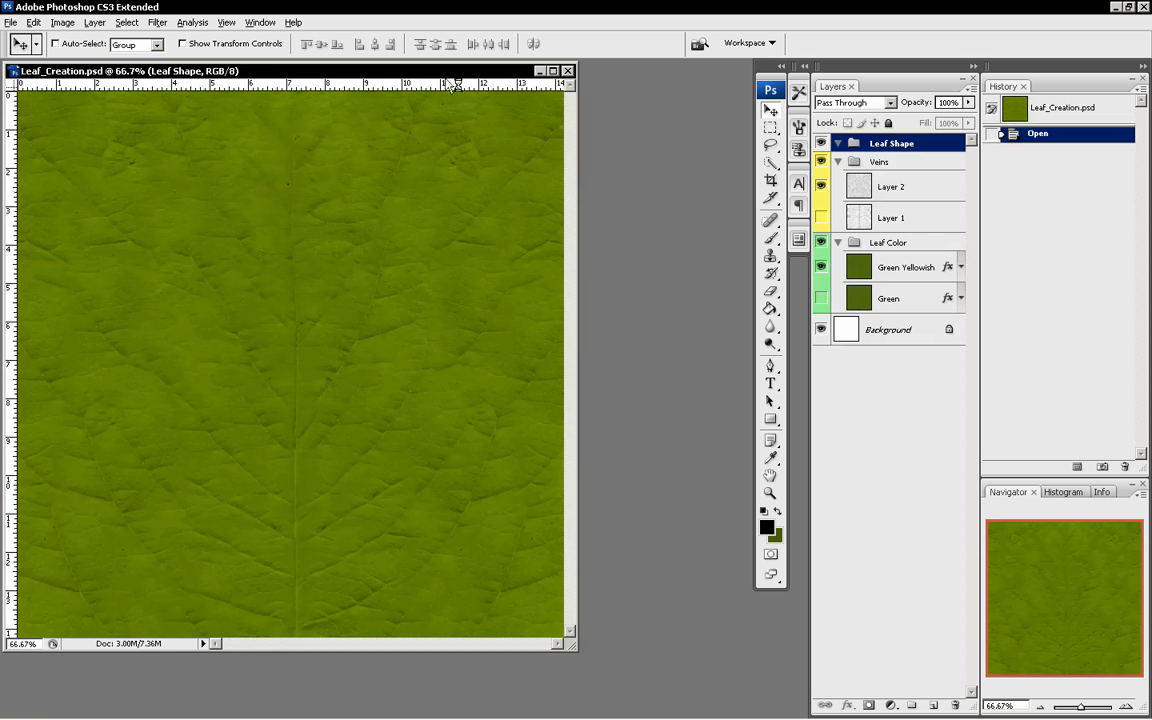
# Reposition the leaf document window and enlarge it so the whole canvas fits inside.
pyautogui.moveTo(442, 75); pyautogui.dragTo(494, 95)
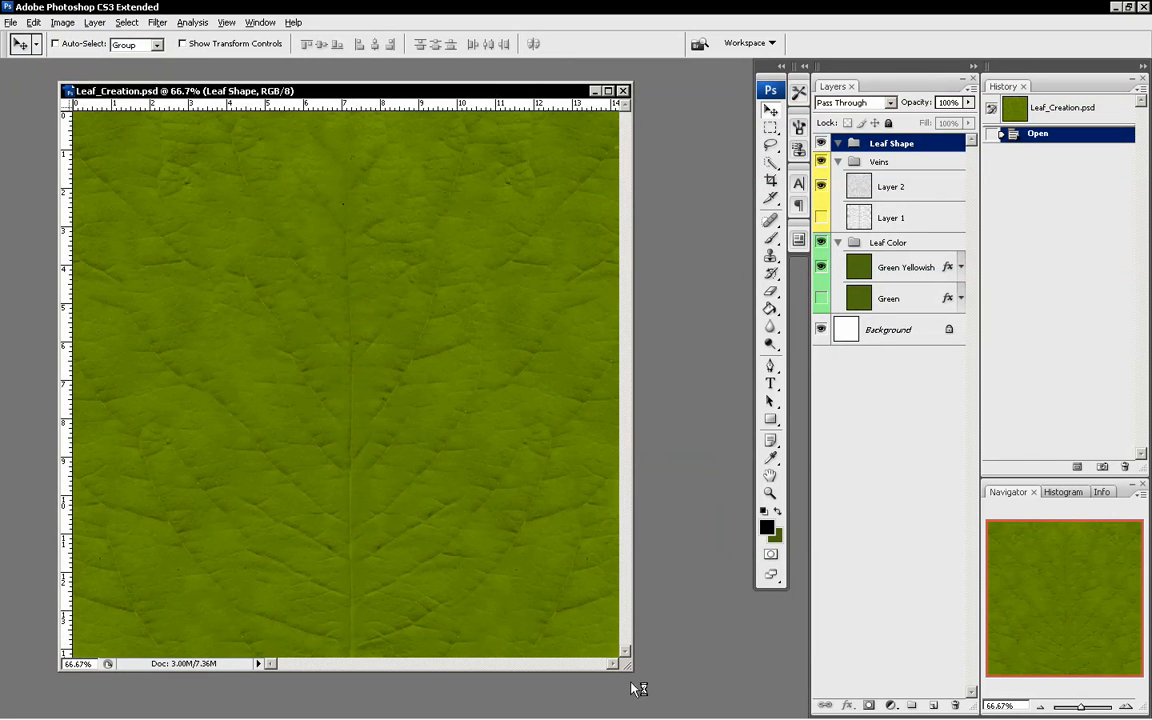
pyautogui.moveTo(632, 673); pyautogui.dragTo(668, 696)
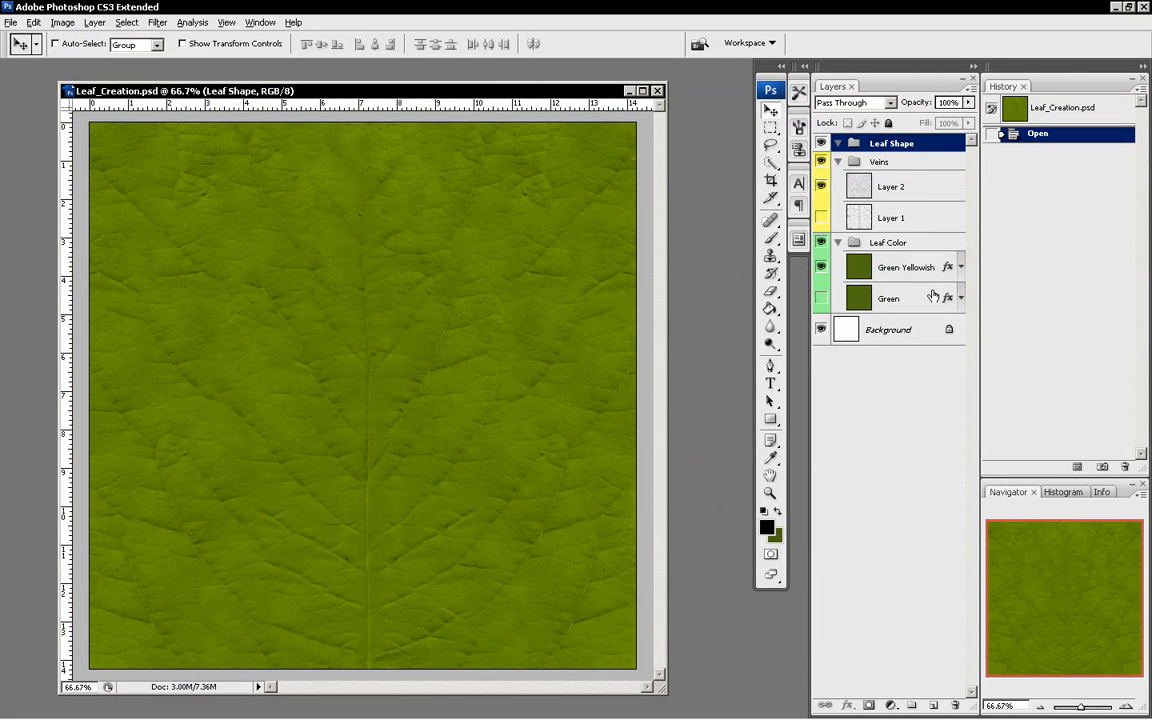
# Compare the two vein textures in the Veins group by toggling Layer 2 and Layer 1, ending with only Layer 2 shown.
pyautogui.click(889, 161)
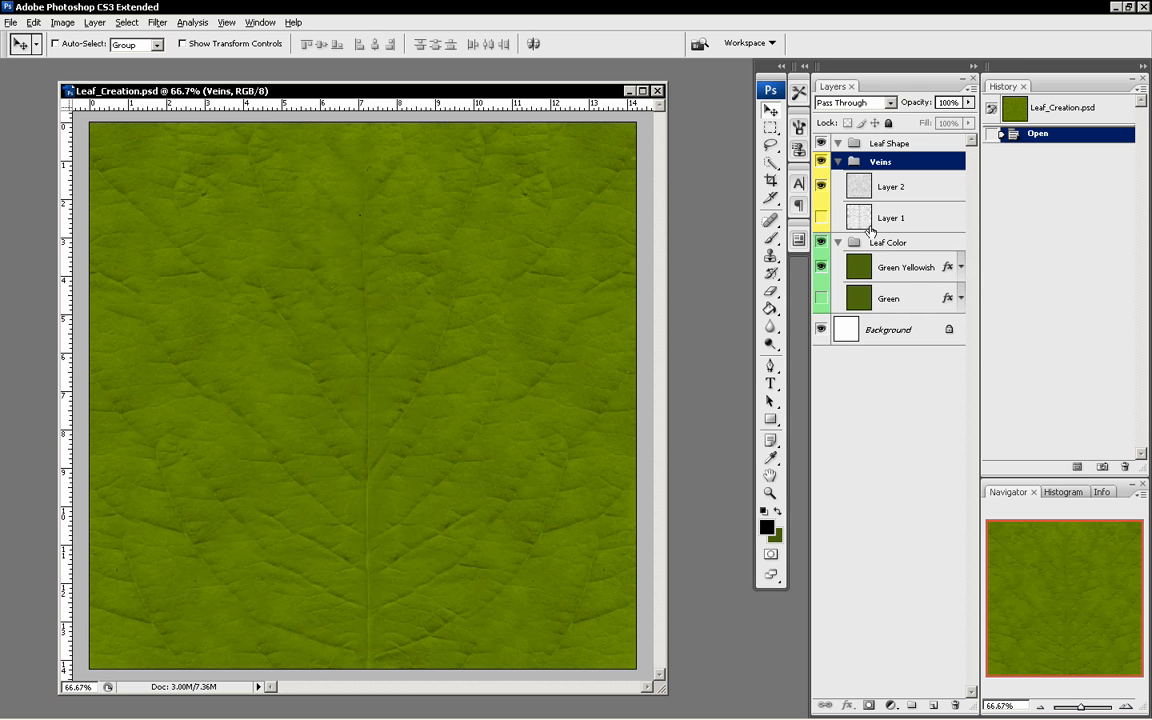
pyautogui.click(899, 187)
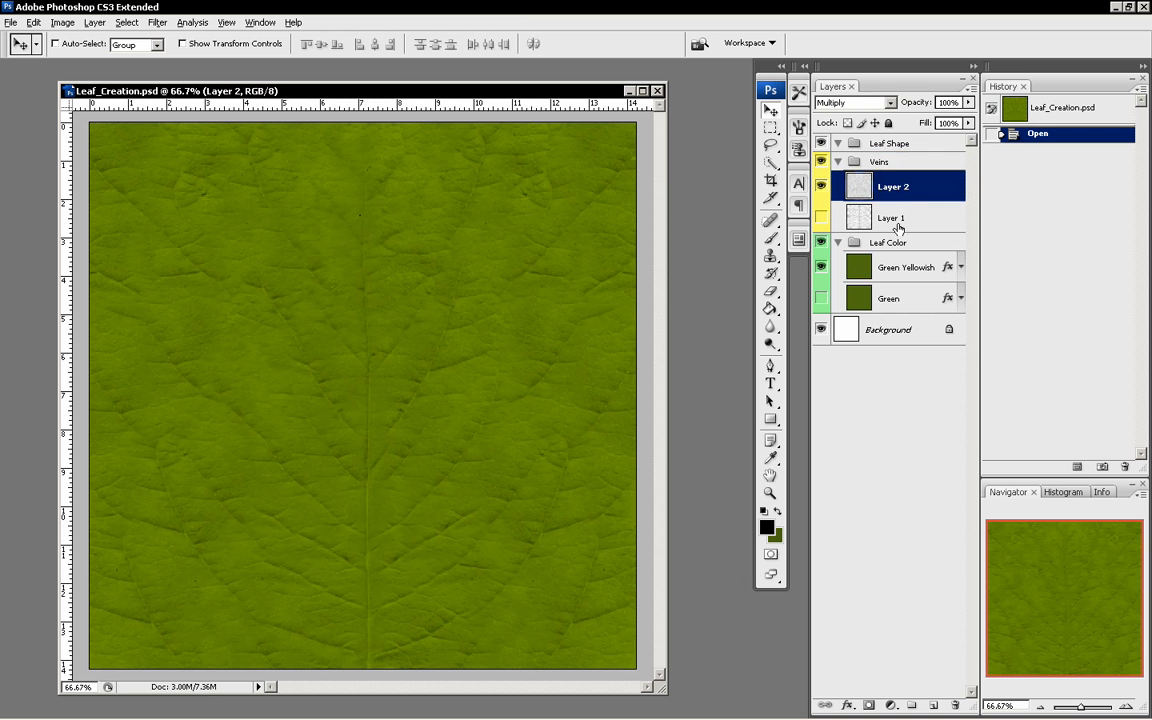
pyautogui.click(821, 186)
pyautogui.click(821, 217)
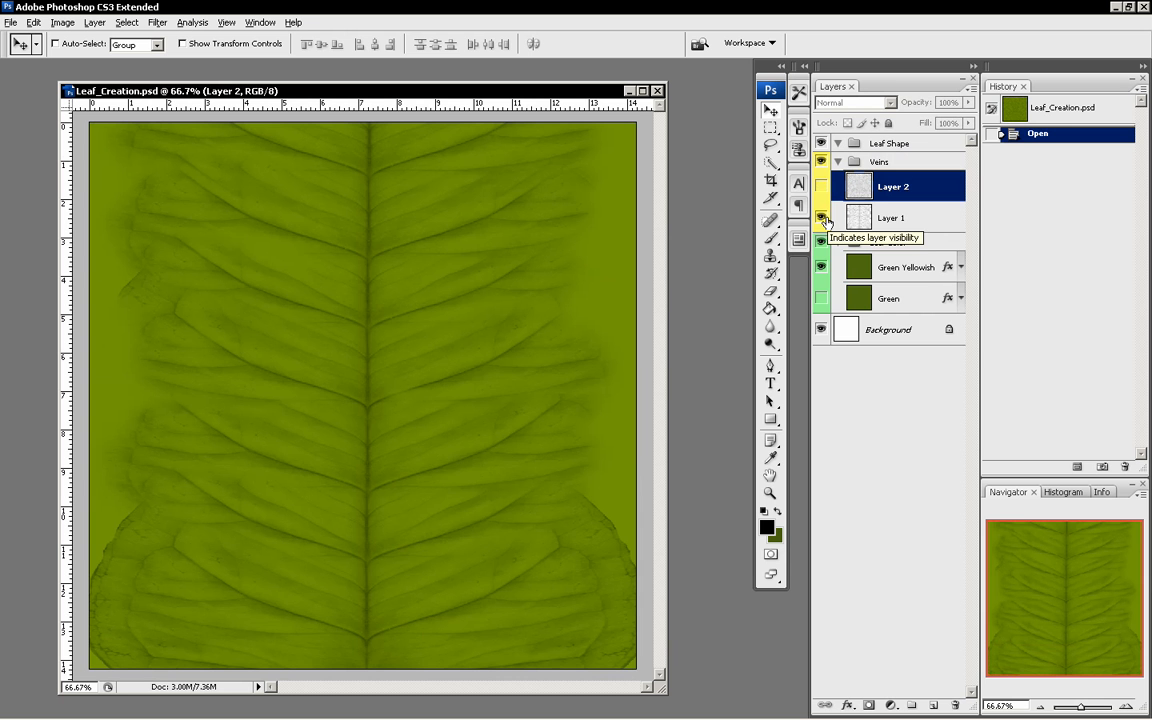
pyautogui.click(821, 217)
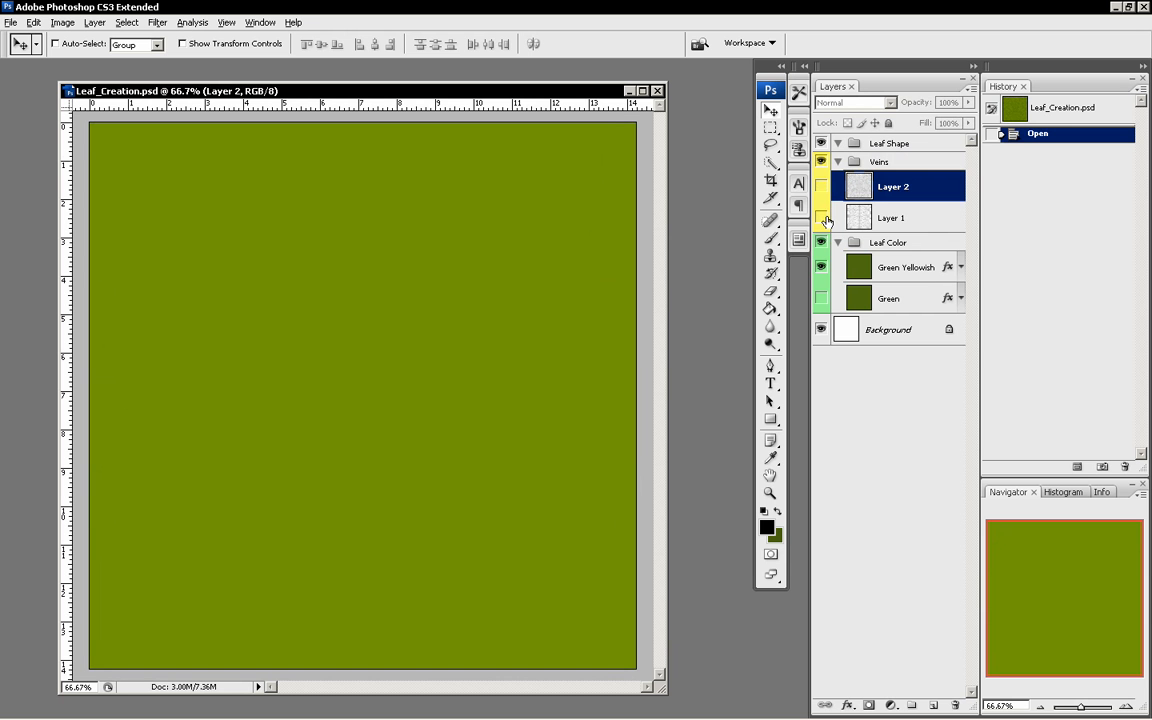
pyautogui.click(821, 186)
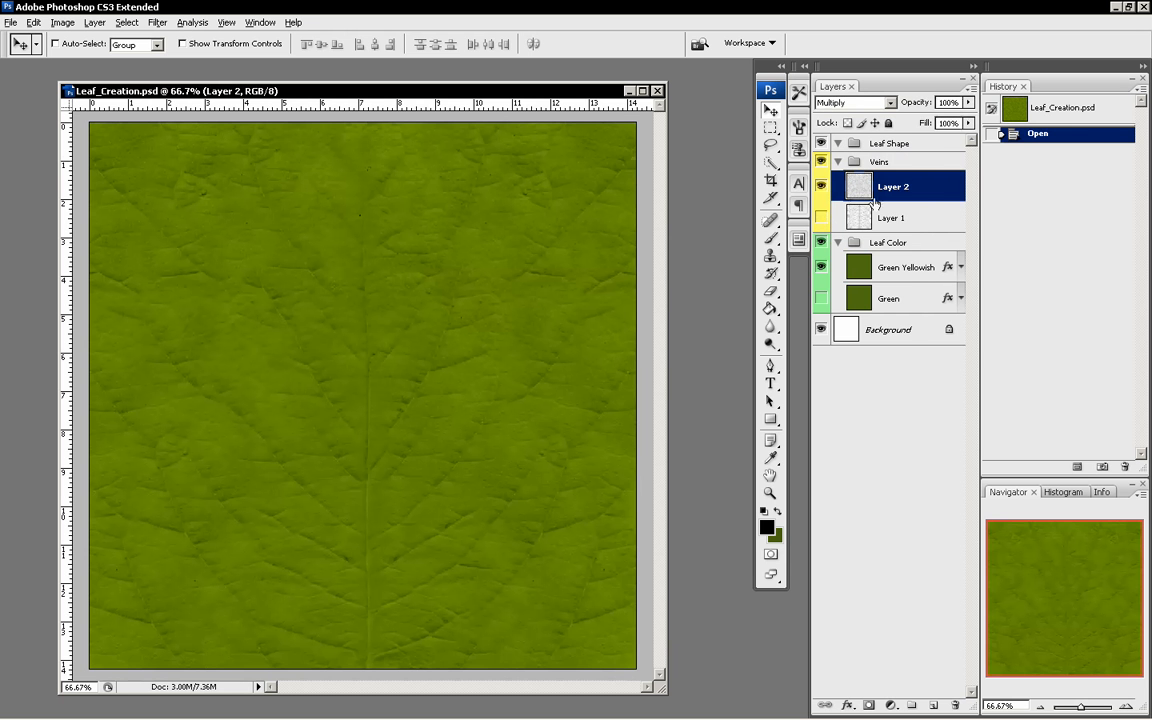
# Set Layer 2's blend mode to Normal and hide the Green Yellowish layer to isolate the grayscale vein texture.
pyautogui.click(862, 104)
pyautogui.click(840, 113)
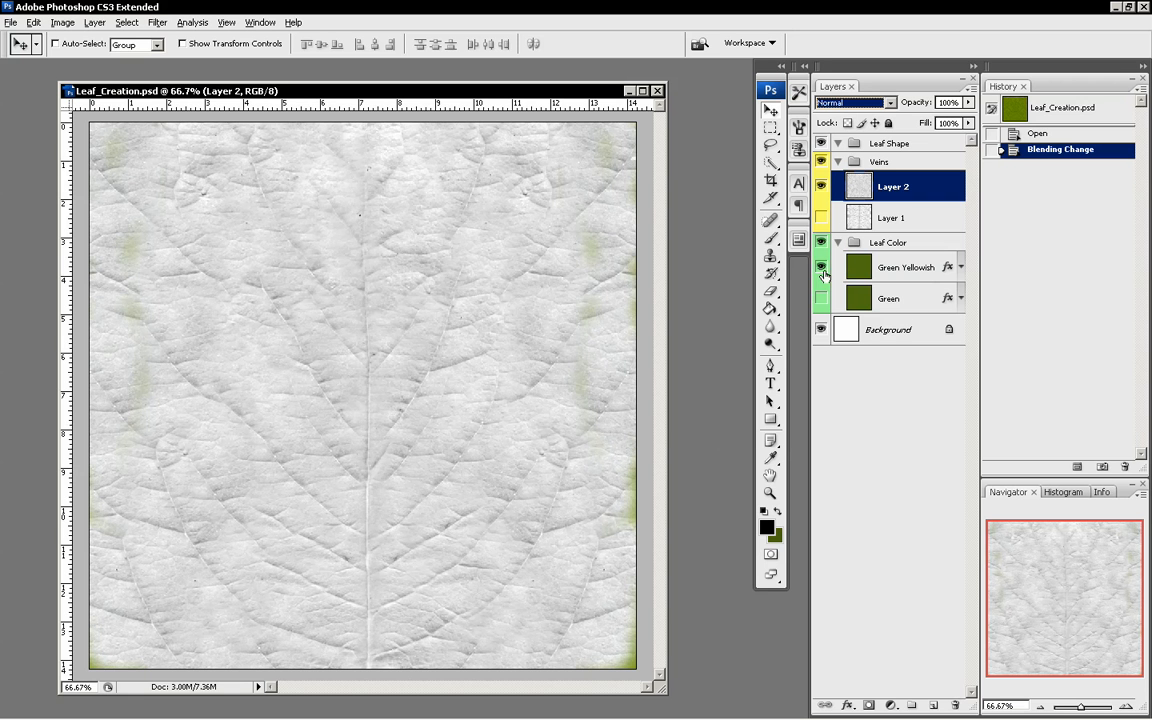
pyautogui.click(821, 269)
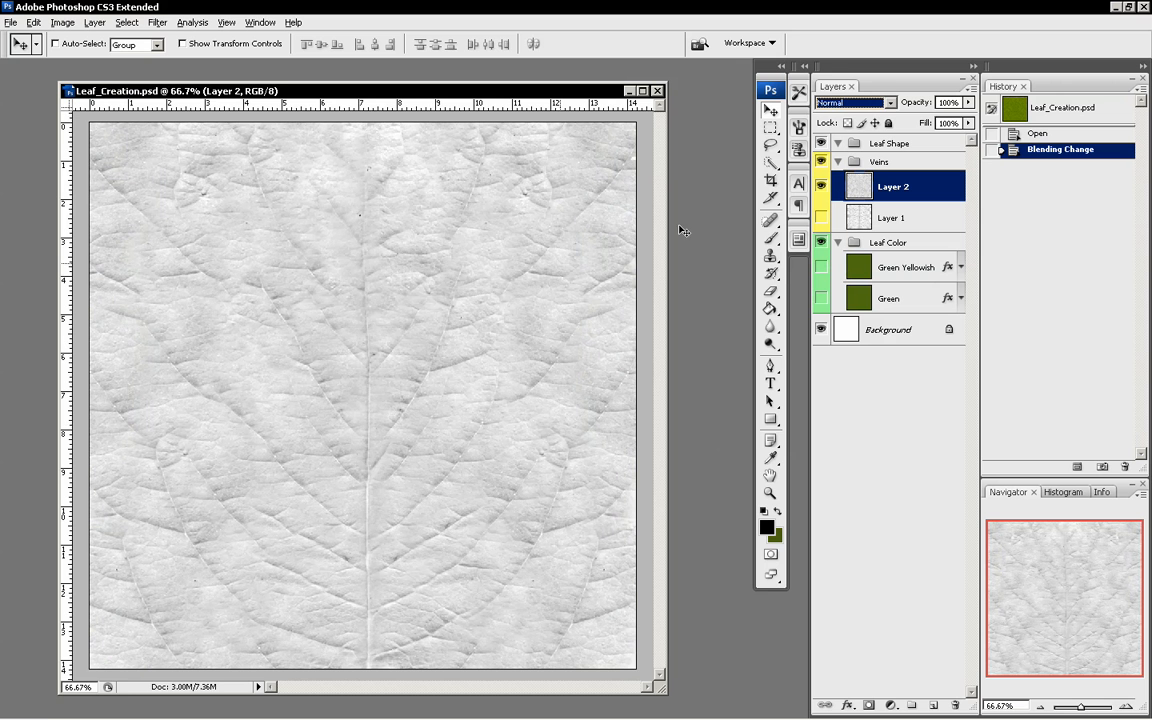
# Check the document's pixel dimensions and resolution in Image Size without changing them.
pyautogui.moveTo(380, 91); pyautogui.dragTo(391, 86)
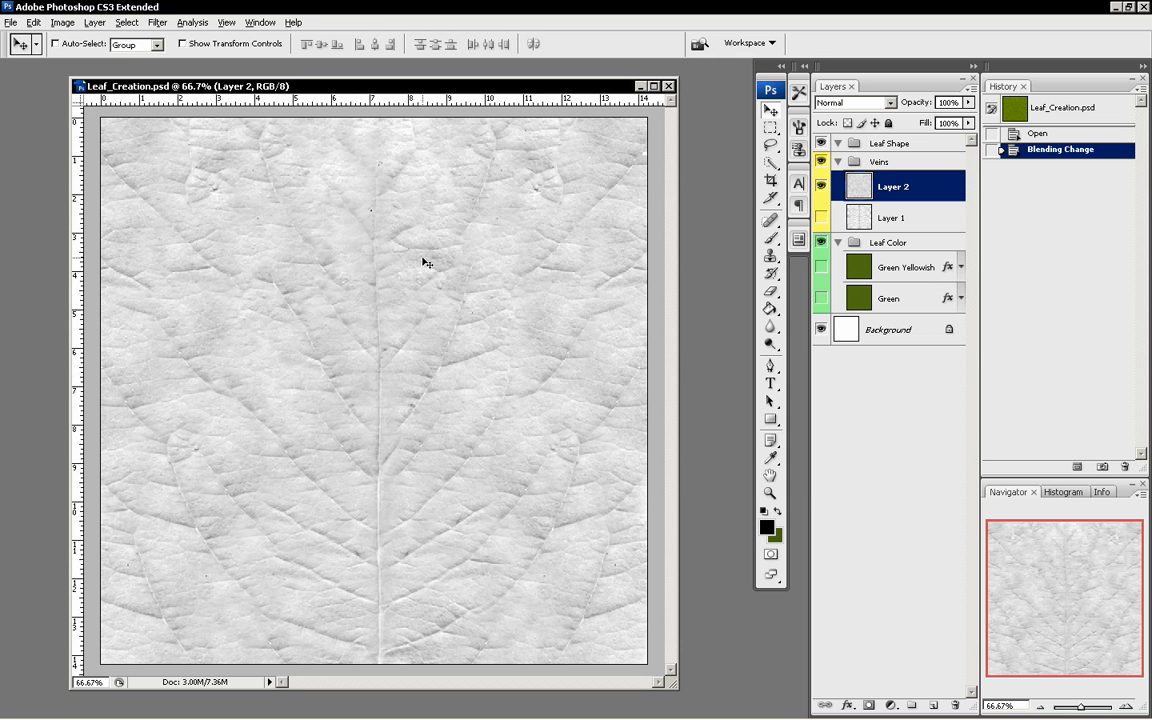
pyautogui.rightClick(458, 86)
pyautogui.click(490, 104)
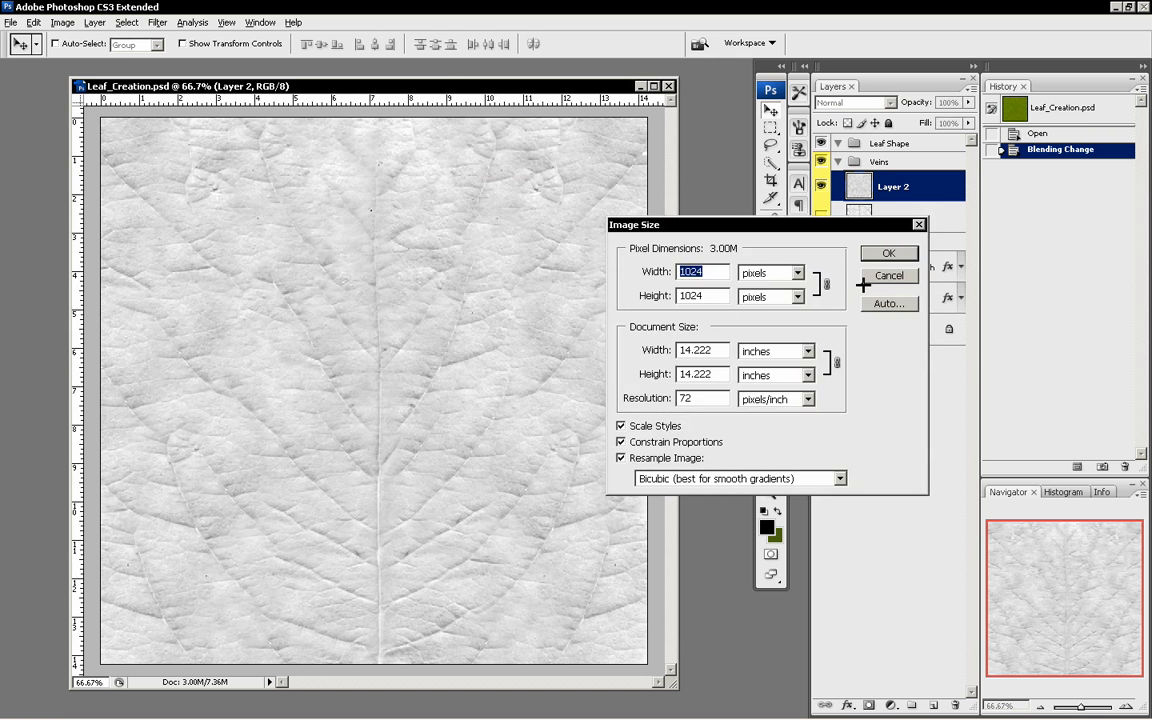
pyautogui.click(893, 276)
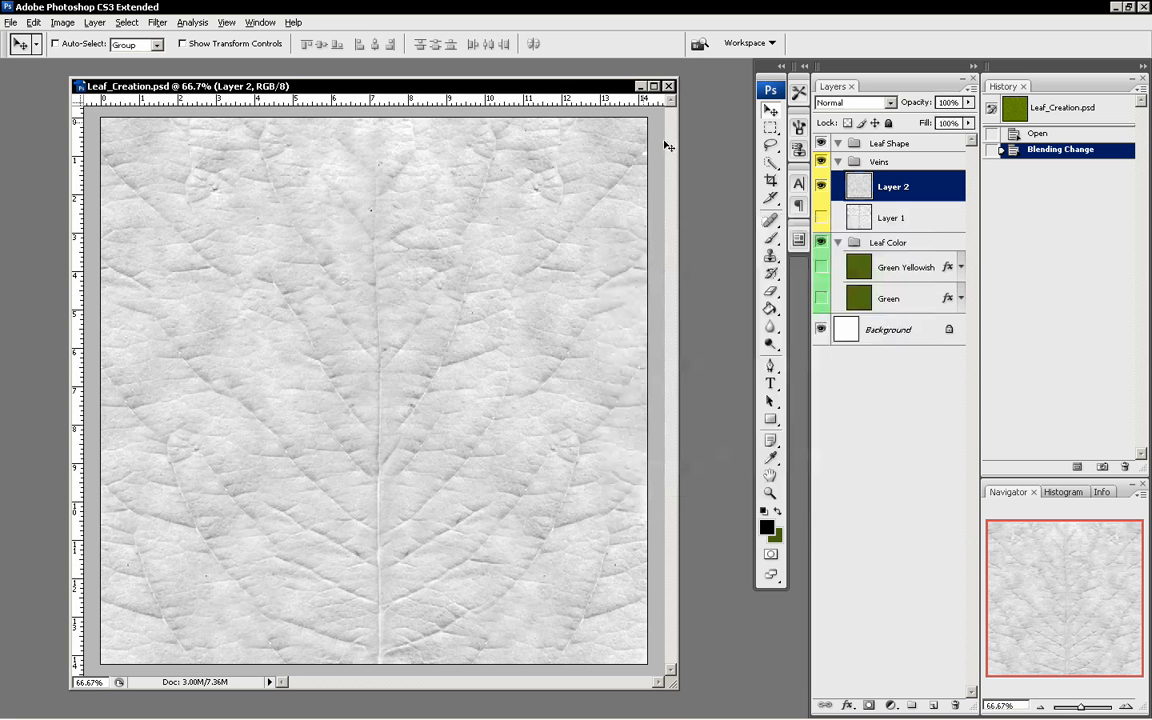
pyautogui.moveTo(546, 87); pyautogui.dragTo(571, 88)
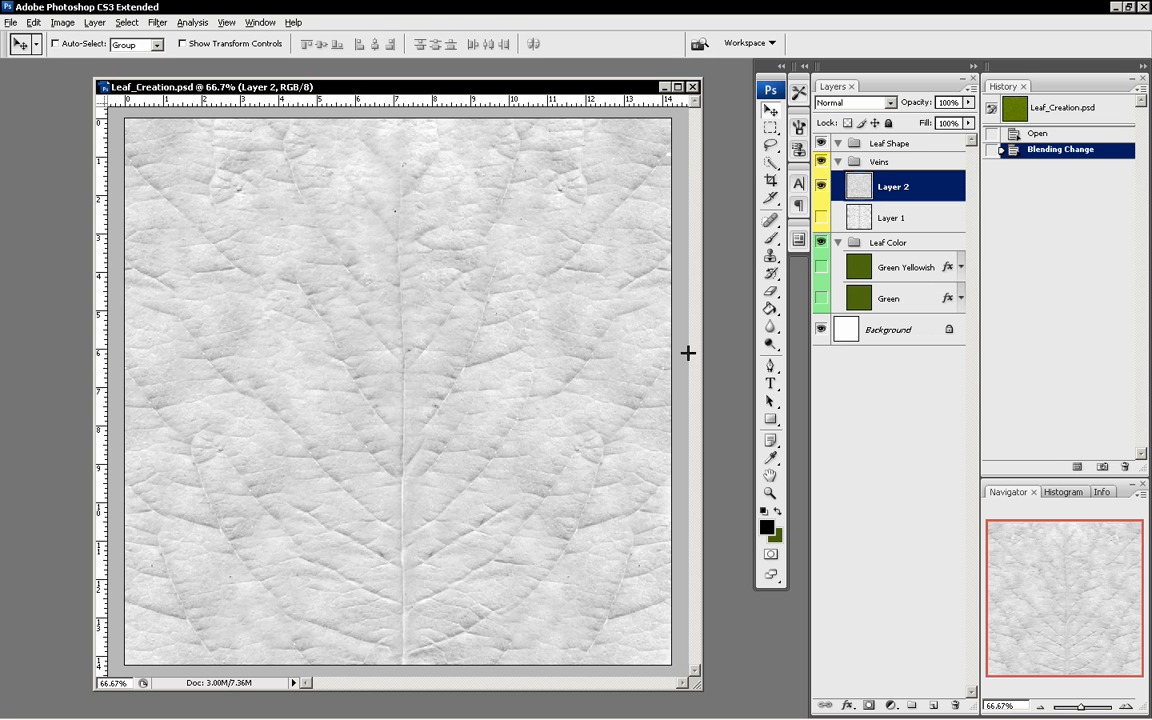
# View Layer 1's vein texture on its own without the green color, and switch back to showing Layer 2.
pyautogui.click(820, 187)
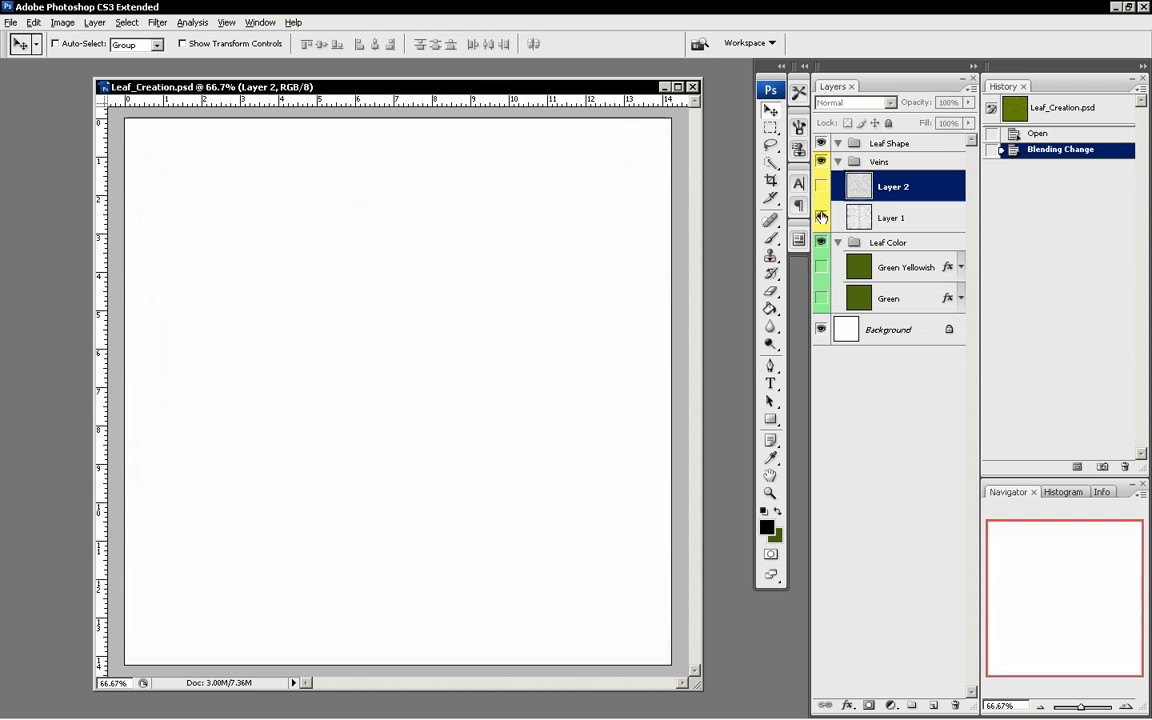
pyautogui.click(822, 219)
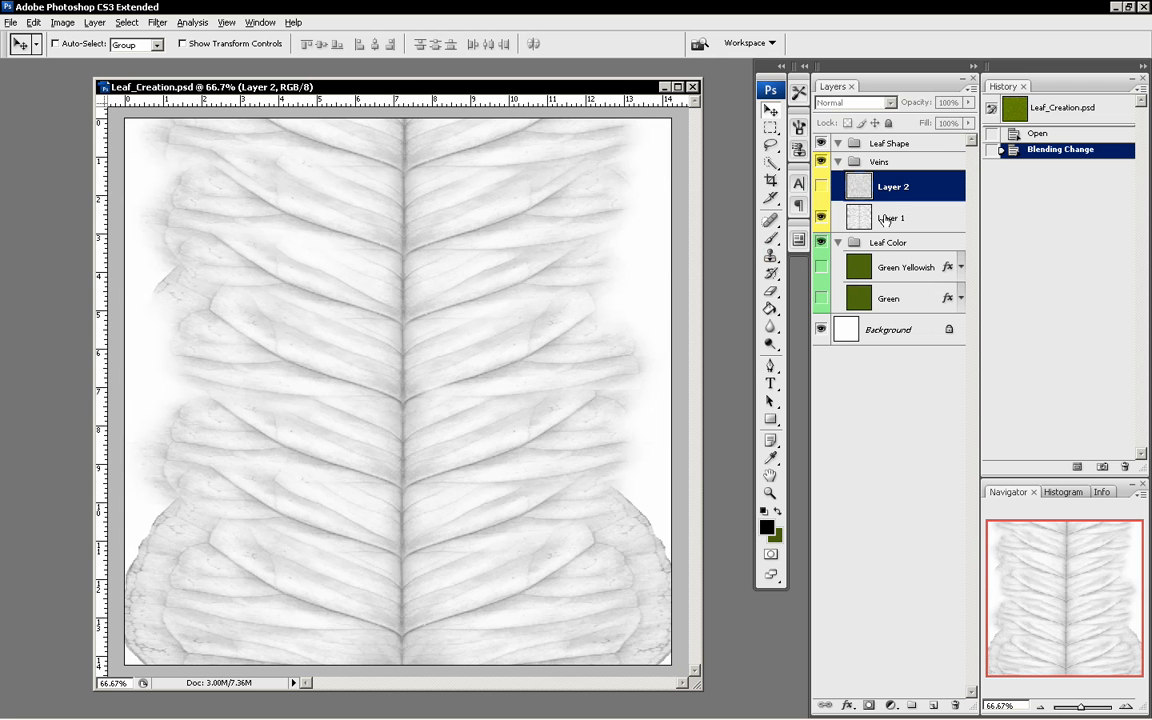
pyautogui.click(886, 220)
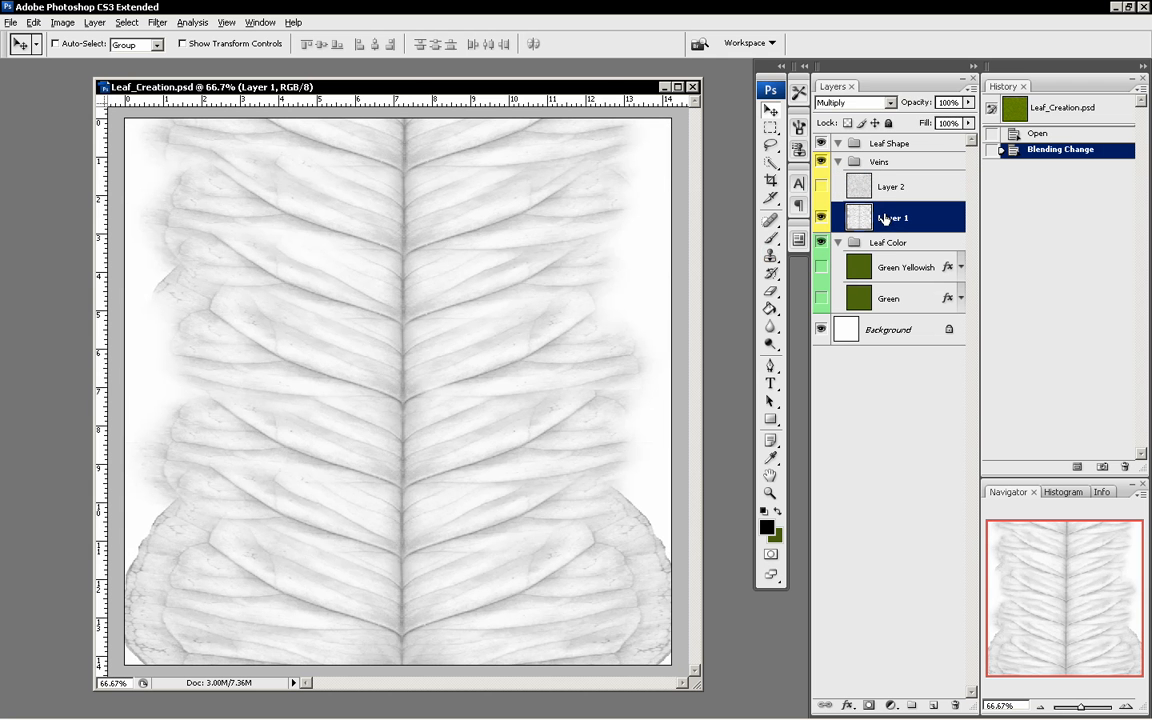
pyautogui.click(821, 218)
pyautogui.click(821, 186)
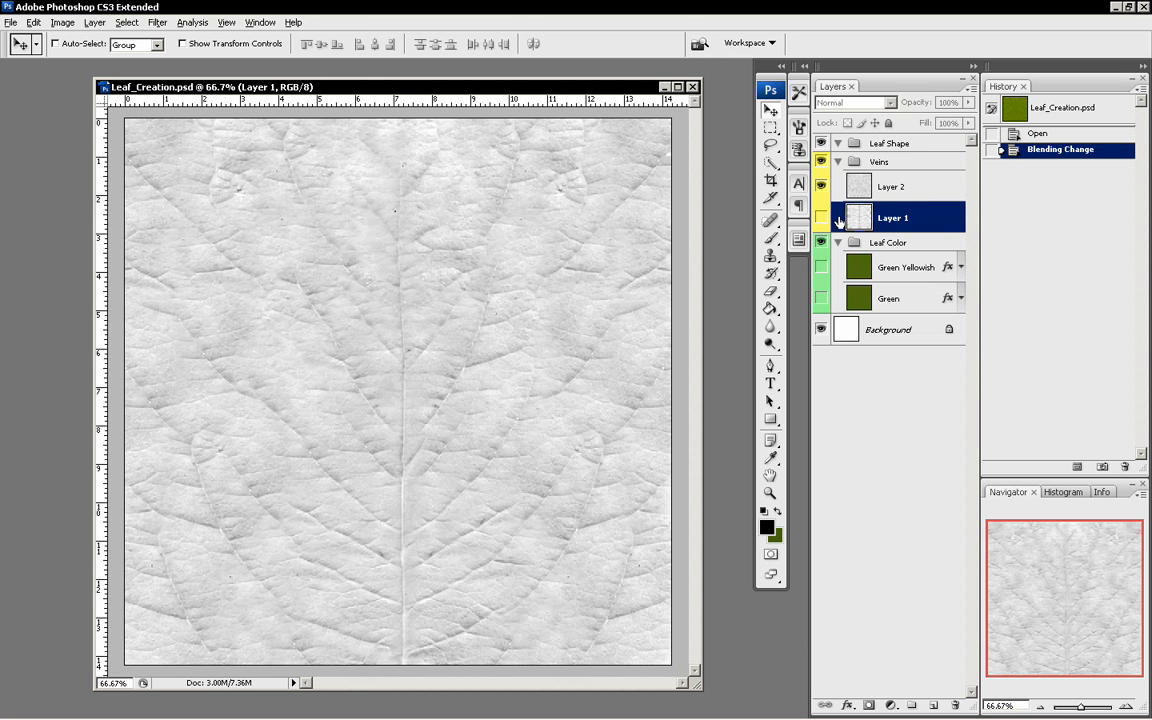
# Set Layer 2's blend mode to Multiply.
pyautogui.click(880, 187)
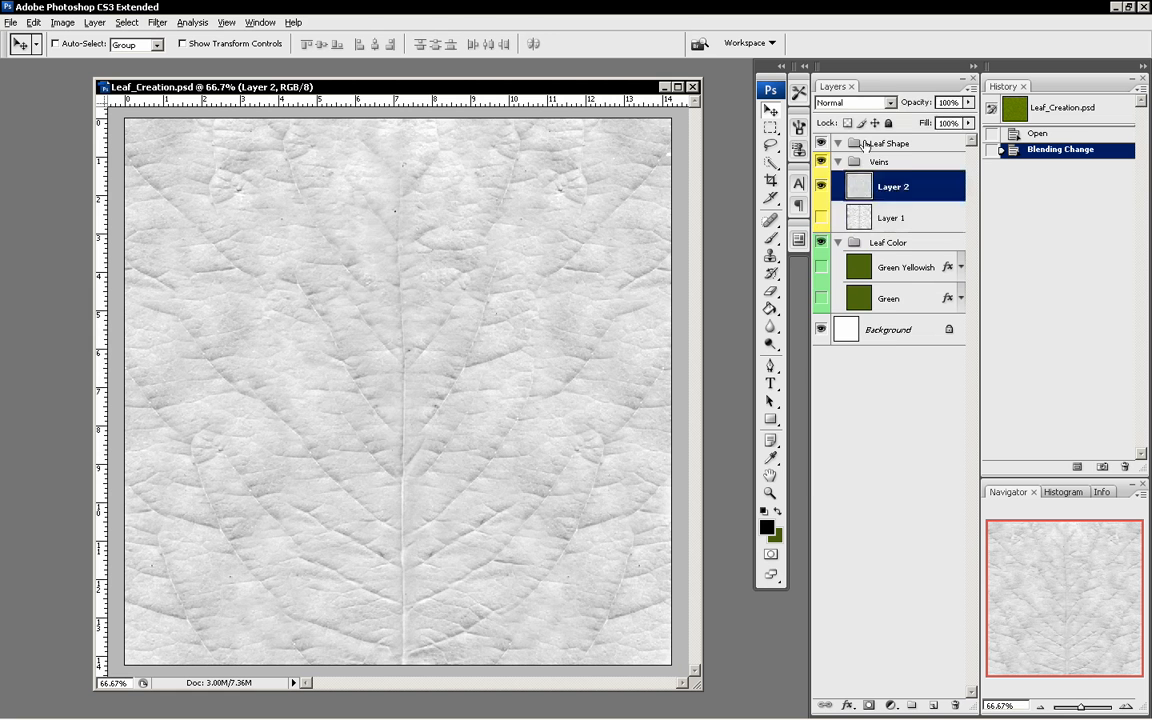
pyautogui.click(852, 103)
pyautogui.click(858, 169)
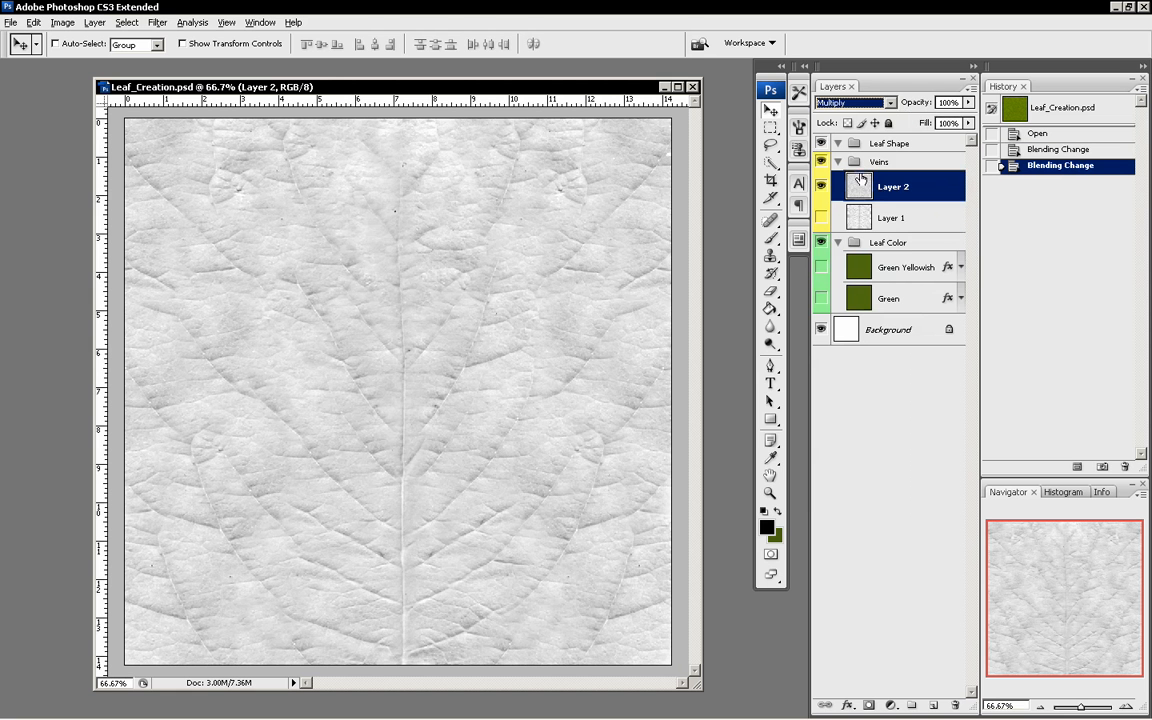
# Review the layers in the Leaf Color group and make the Green Yellowish layer visible beneath the veins.
pyautogui.click(905, 244)
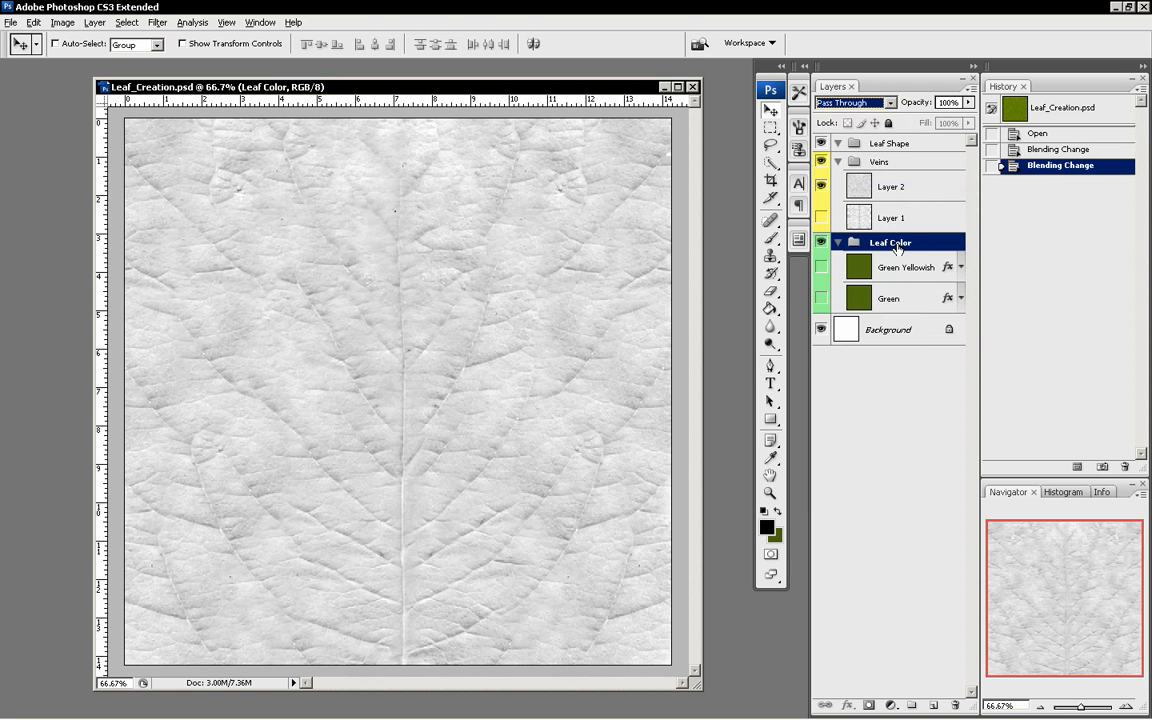
pyautogui.click(905, 268)
pyautogui.click(905, 295)
pyautogui.click(906, 280)
pyautogui.click(907, 290)
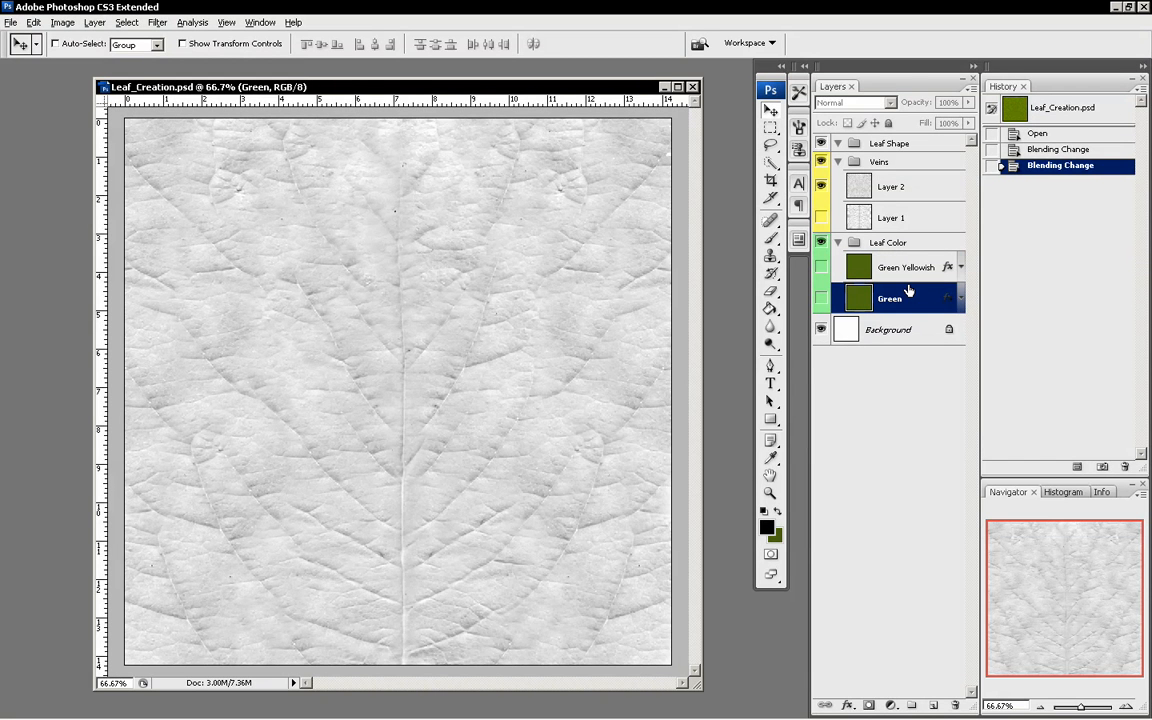
pyautogui.click(821, 267)
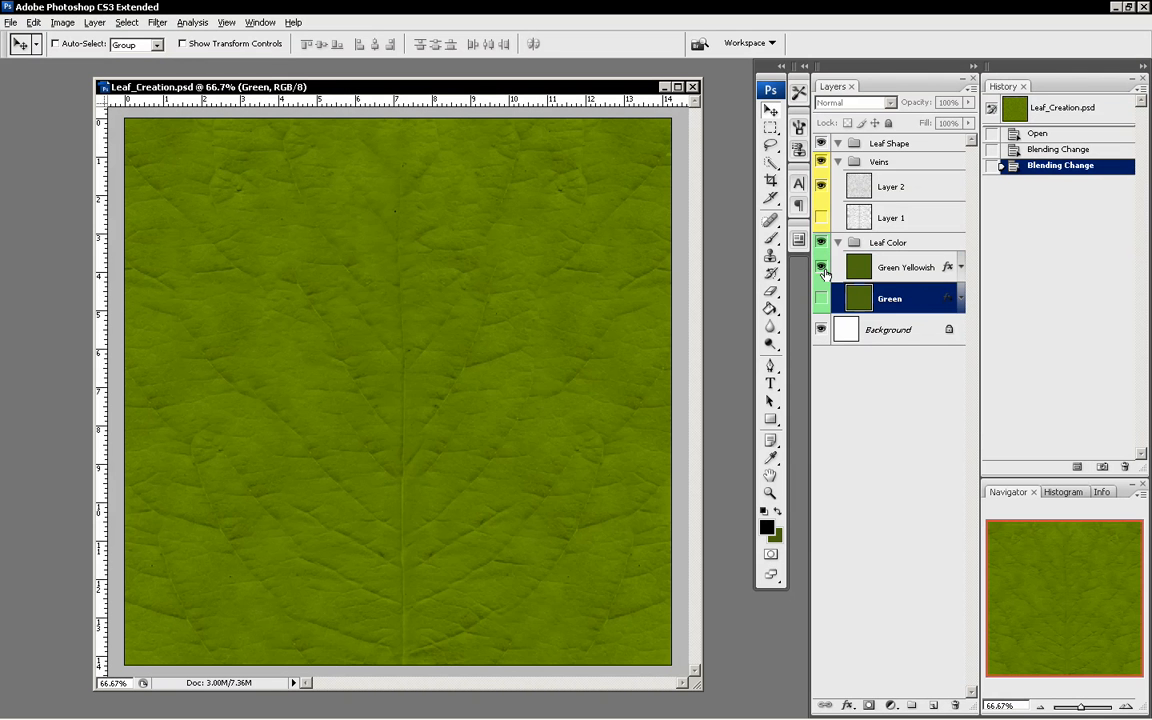
# Widen the layer list and set the opacity of the Green Yellowish layer's Color Overlay to 40%.
pyautogui.click(895, 279)
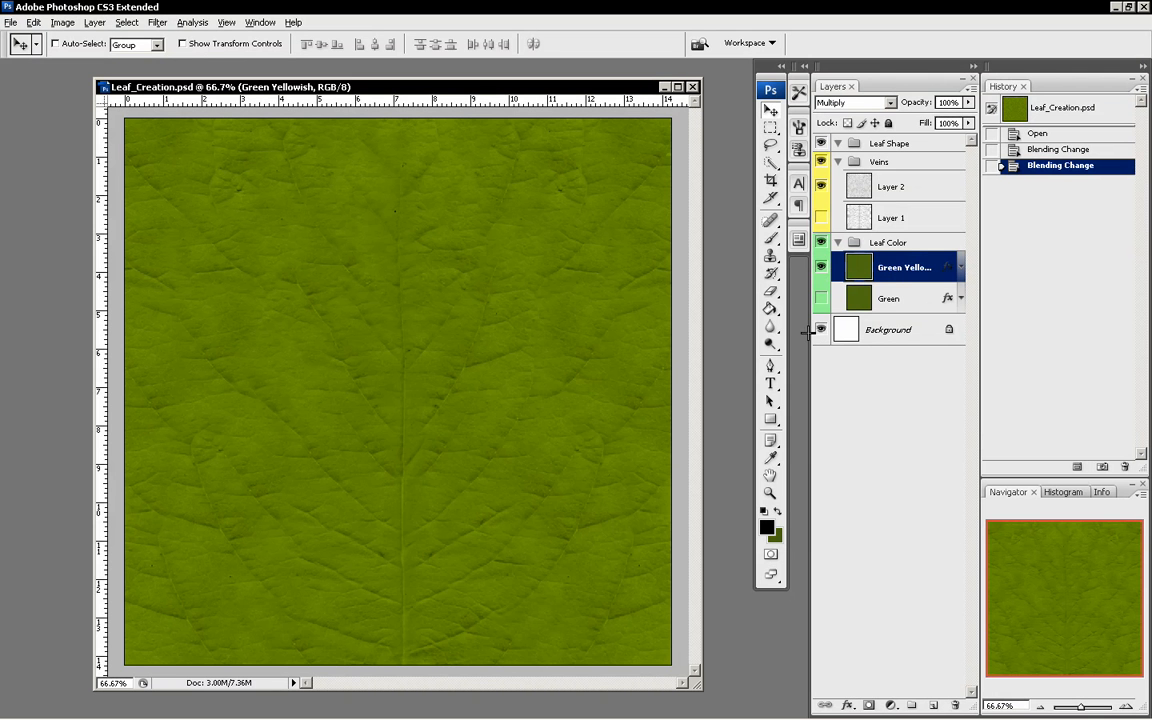
pyautogui.moveTo(803, 333); pyautogui.dragTo(773, 333)
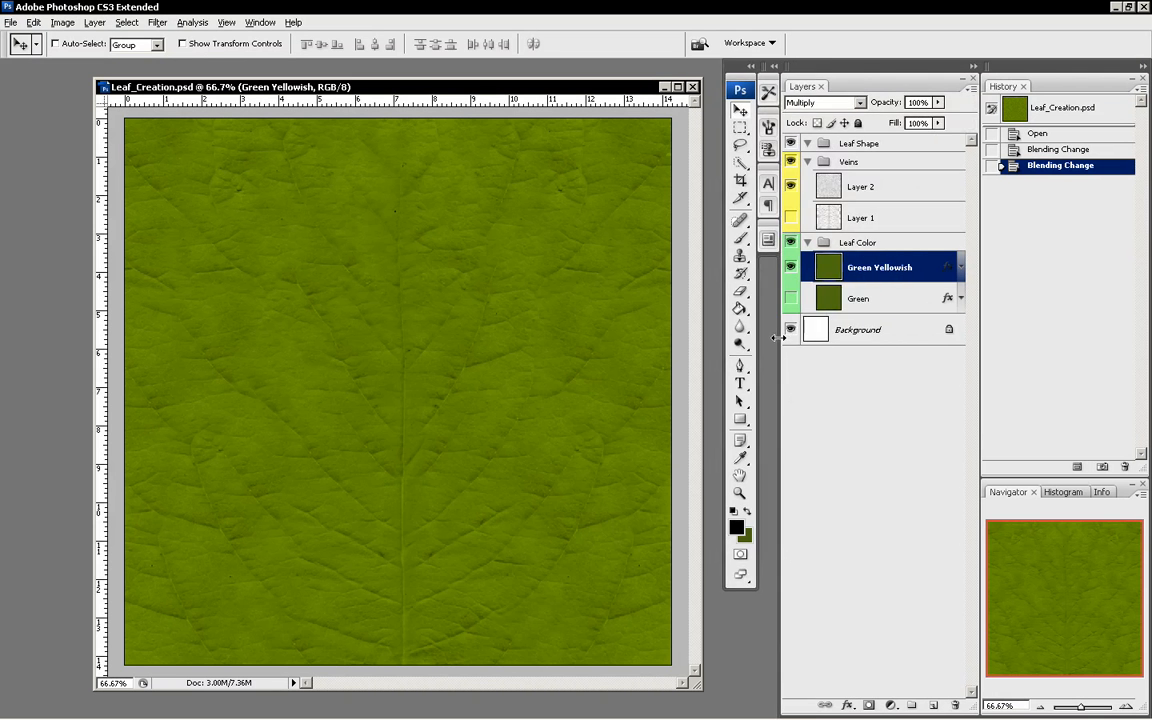
pyautogui.doubleClick(921, 267)
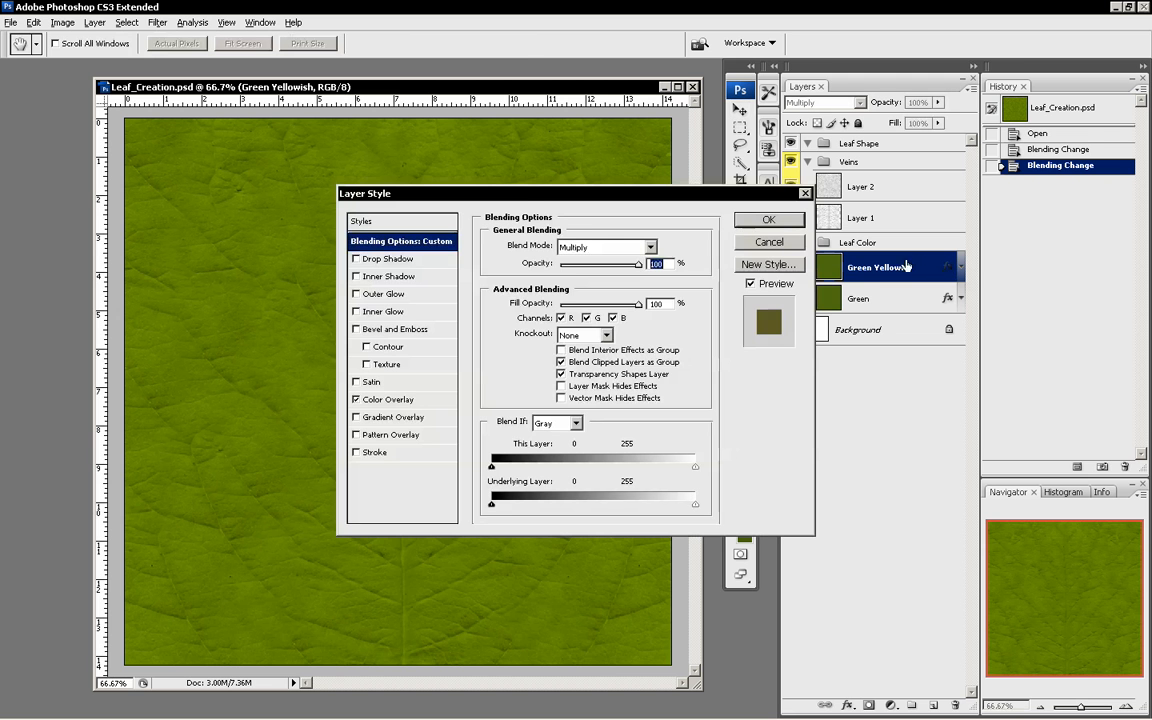
pyautogui.moveTo(470, 190); pyautogui.dragTo(621, 163)
pyautogui.click(541, 372)
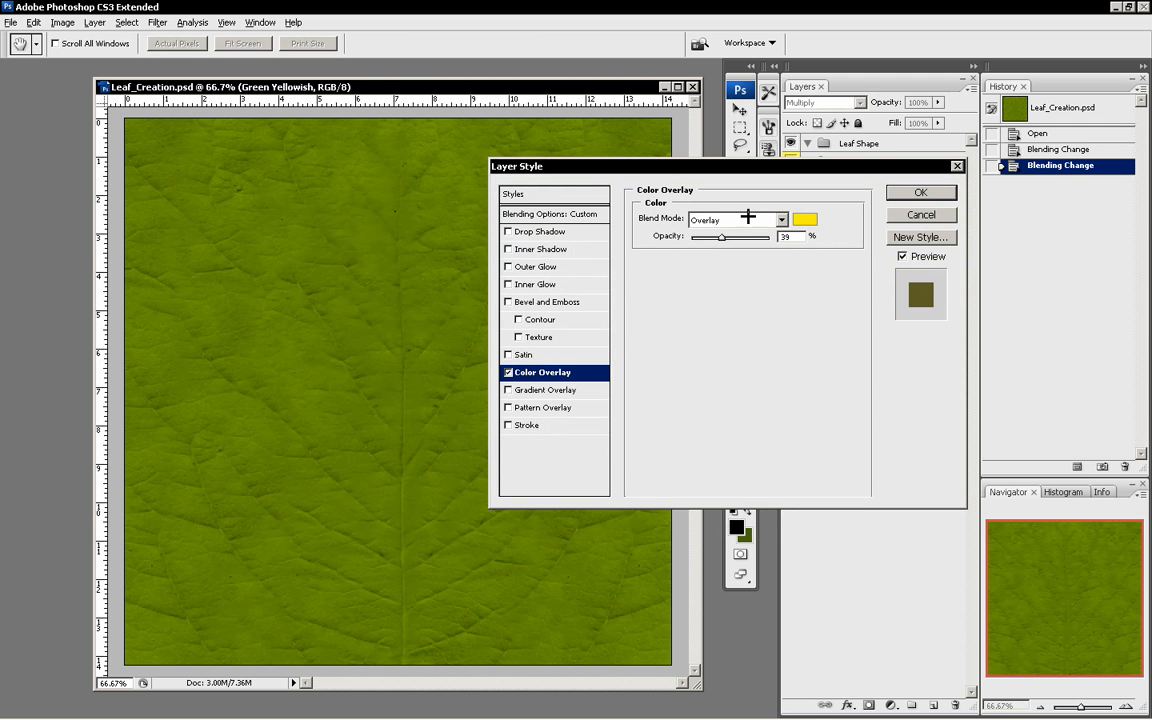
pyautogui.moveTo(726, 236)
pyautogui.mouseDown()
pyautogui.moveTo(748, 236)
pyautogui.moveTo(719, 237)
pyautogui.mouseUp()
pyautogui.moveTo(745, 236); pyautogui.dragTo(725, 233)
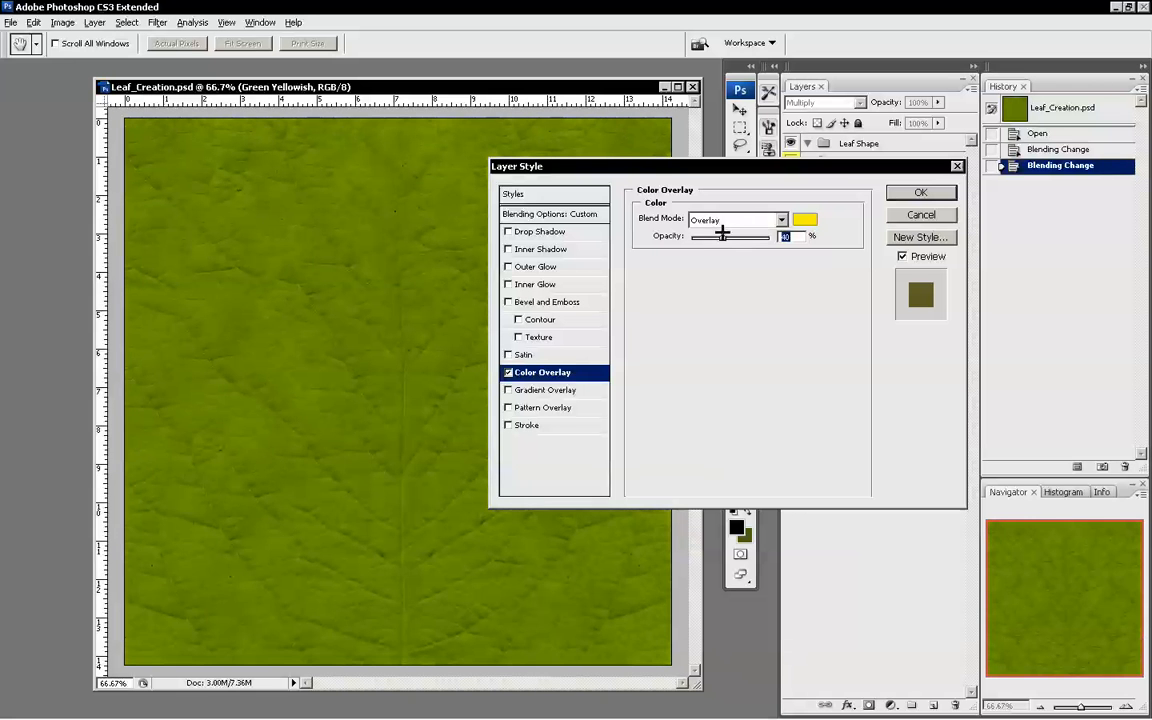
pyautogui.click(940, 191)
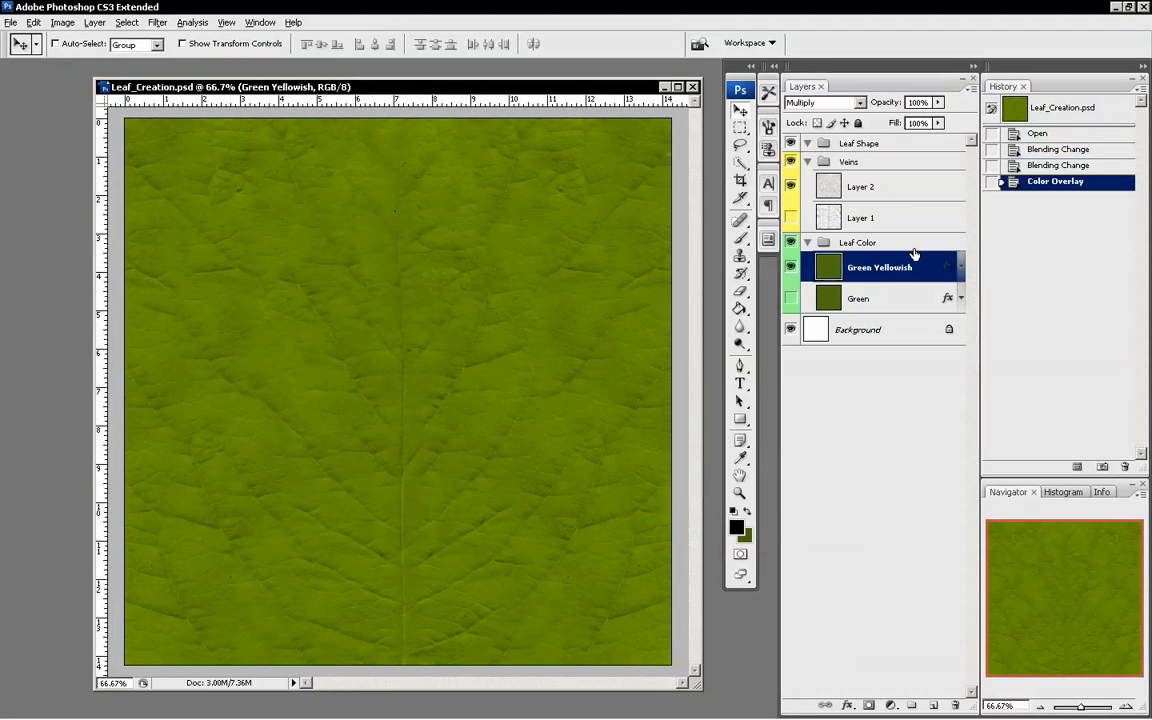
# Compare the Green and Green Yellowish color layers separately and combined, ending with only Green Yellowish shown and selected.
pyautogui.click(791, 268)
pyautogui.click(791, 299)
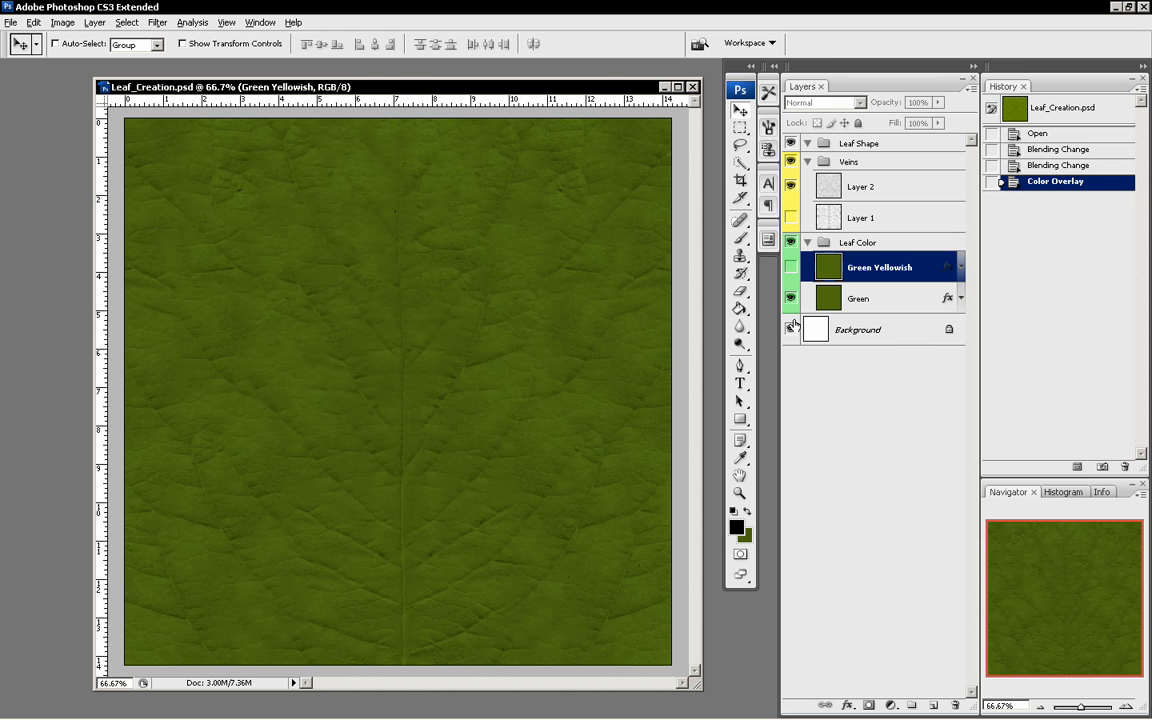
pyautogui.click(791, 267)
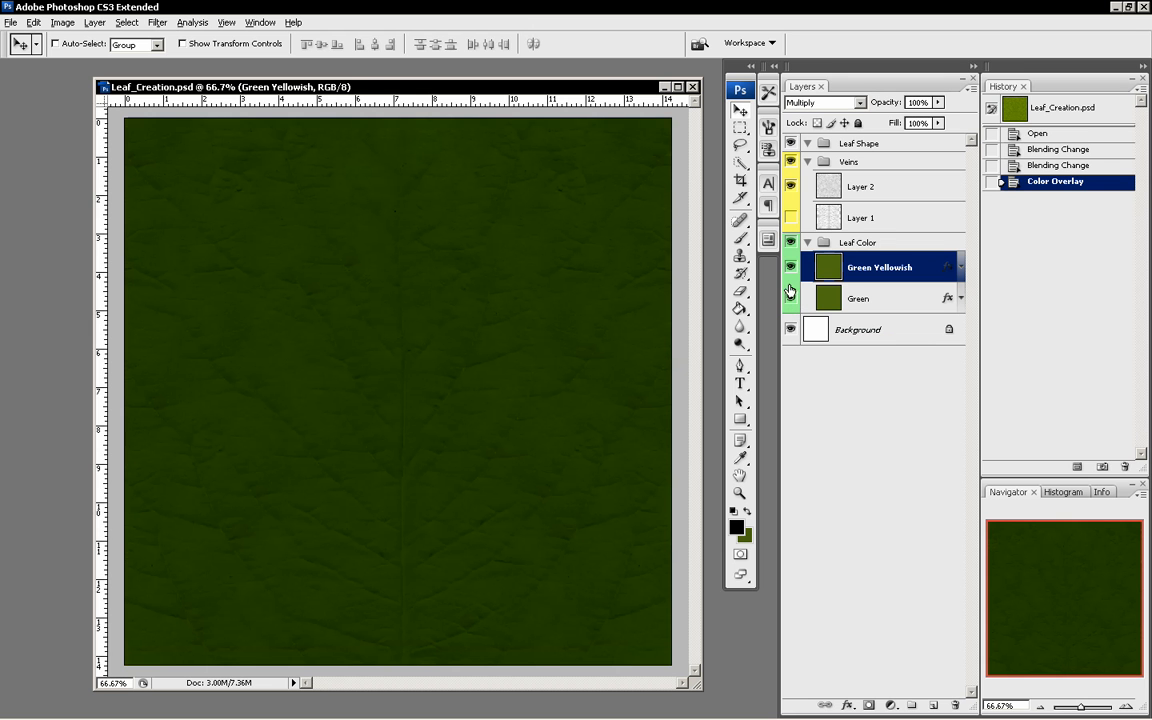
pyautogui.click(856, 298)
pyautogui.click(791, 298)
pyautogui.click(791, 267)
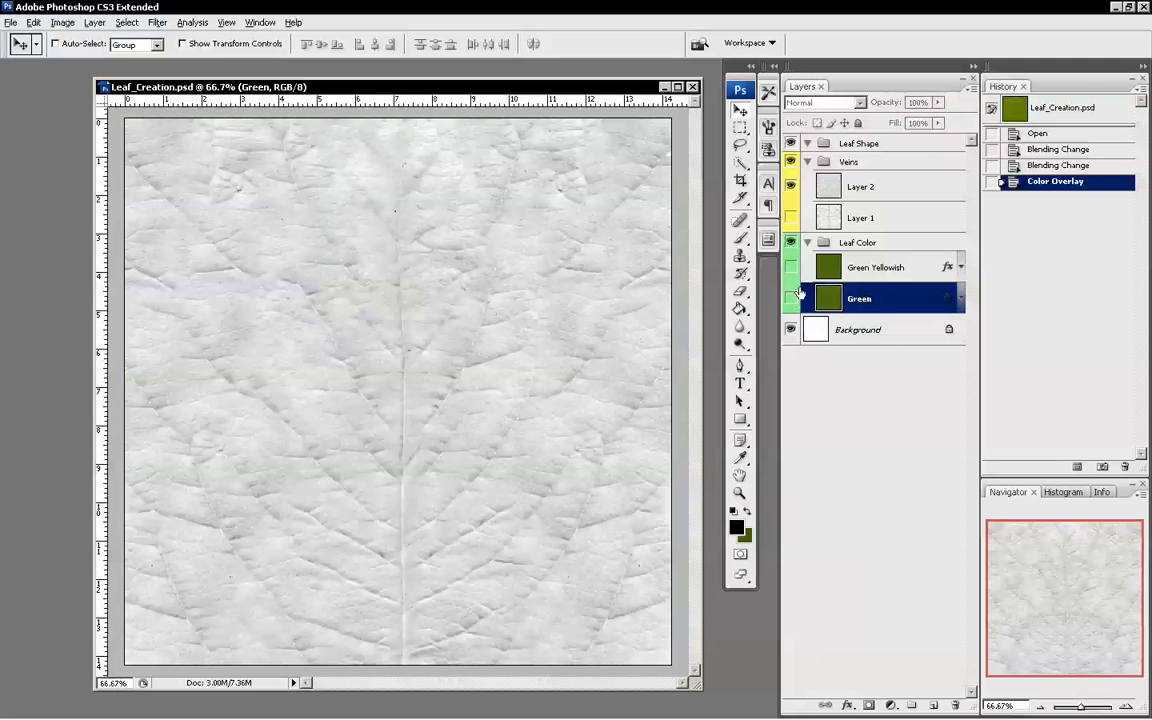
pyautogui.click(791, 267)
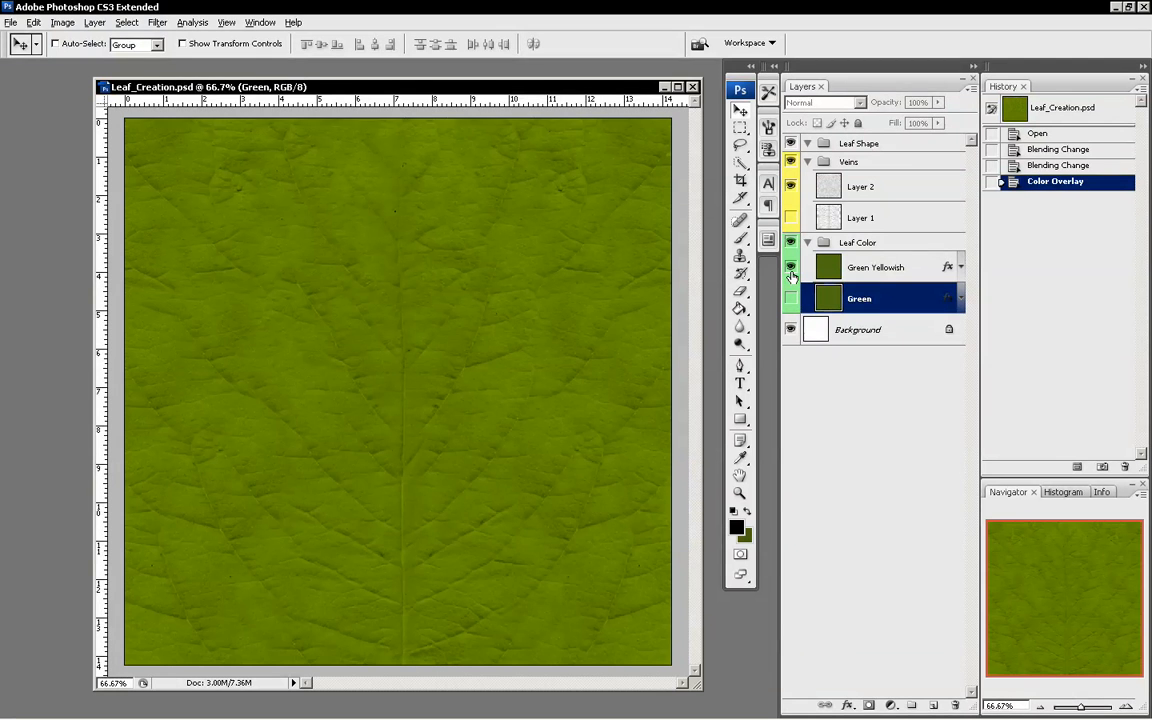
pyautogui.click(884, 278)
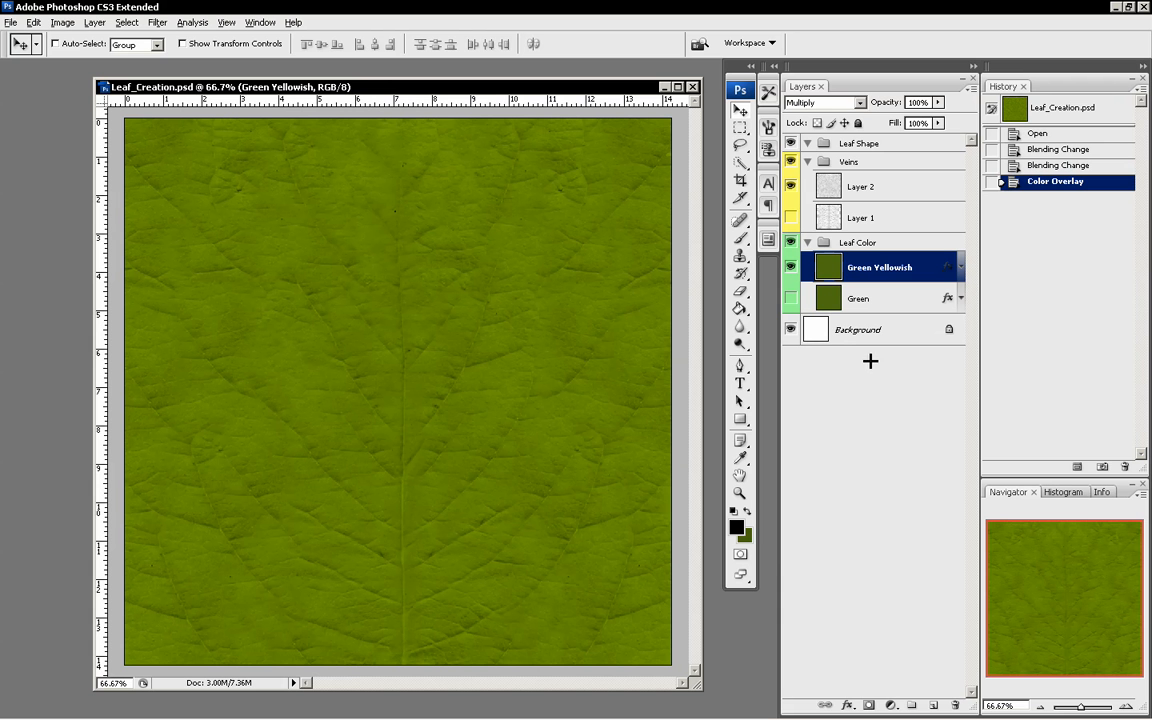
# Hide the Green Yellowish layer and duplicate the Green layer within the Leaf Color group.
pyautogui.click(791, 267)
pyautogui.click(791, 267)
pyautogui.click(791, 267)
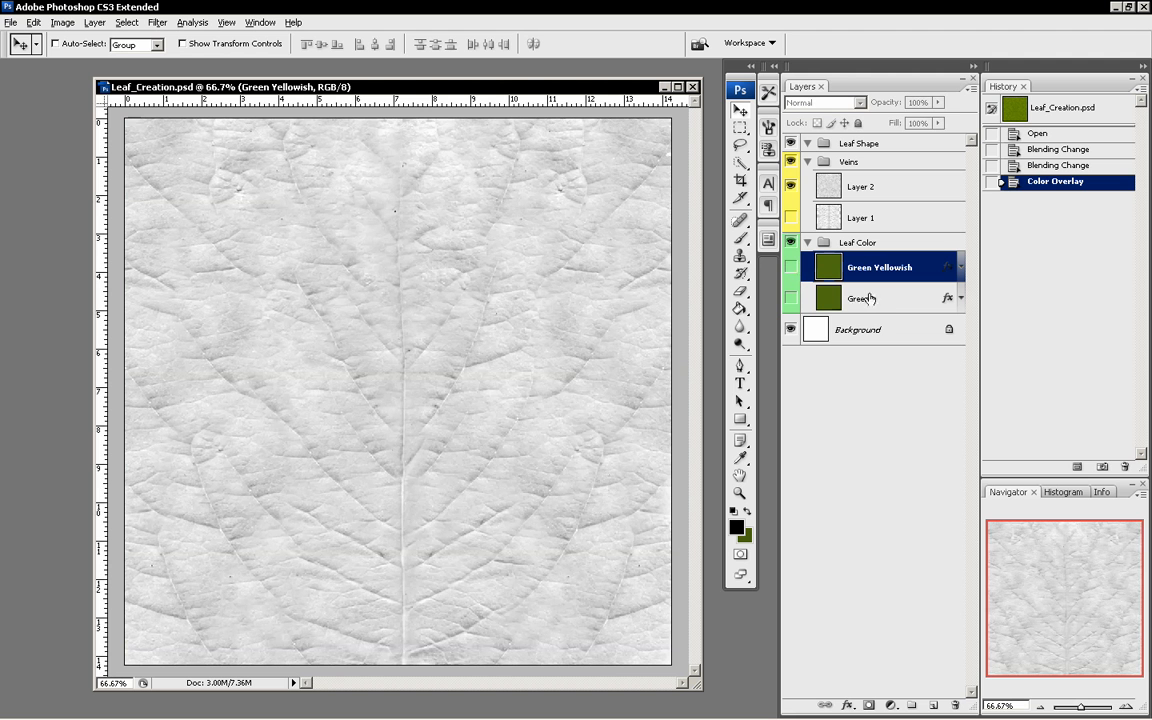
pyautogui.click(889, 303)
pyautogui.moveTo(892, 302); pyautogui.dragTo(932, 705)
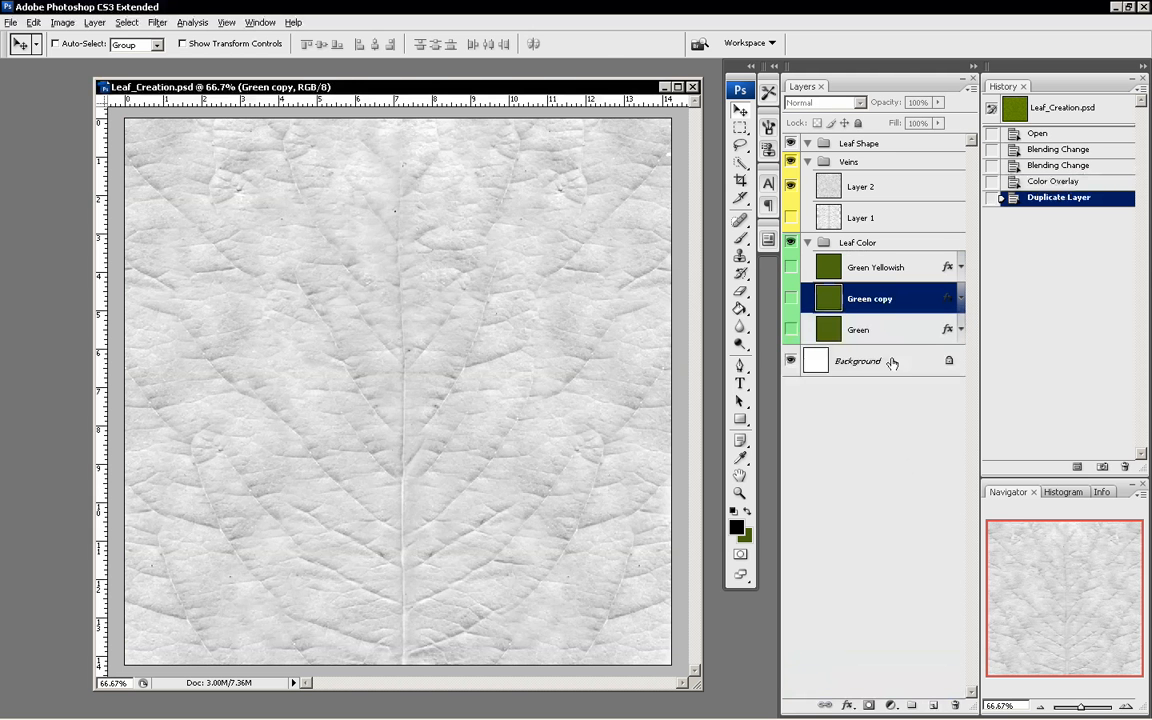
# Rename the duplicated Green layer as Red and make it visible.
pyautogui.rightClick(884, 300)
pyautogui.click(892, 305)
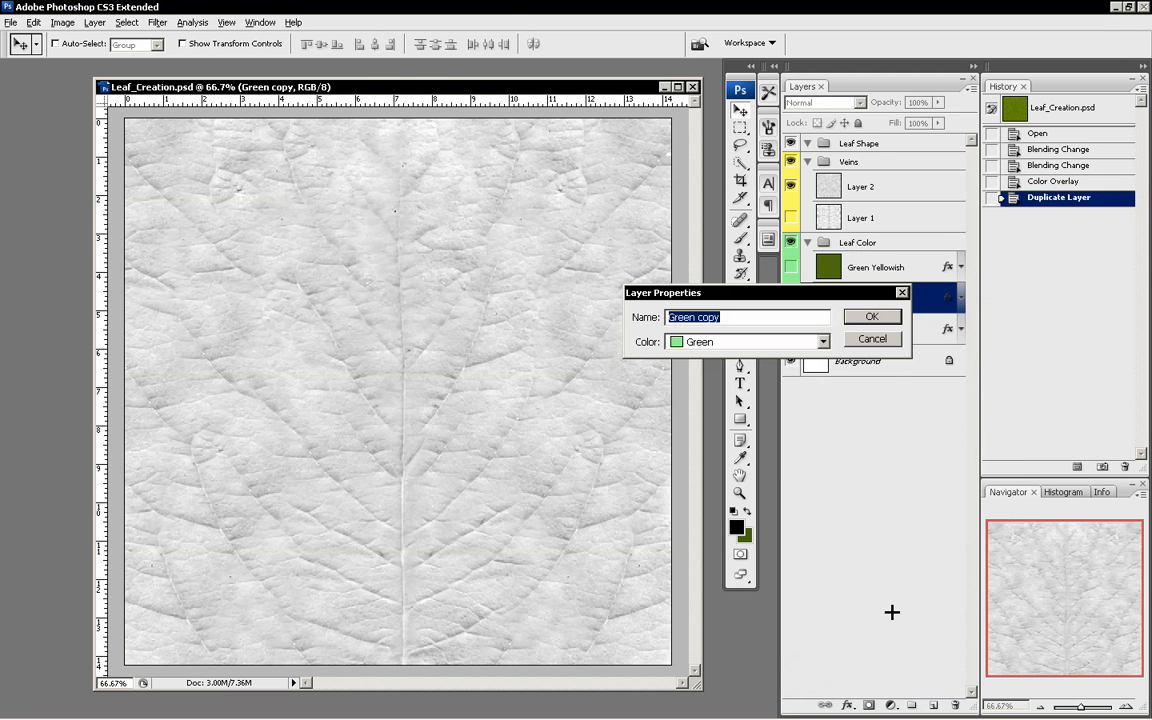
pyautogui.write('Red')
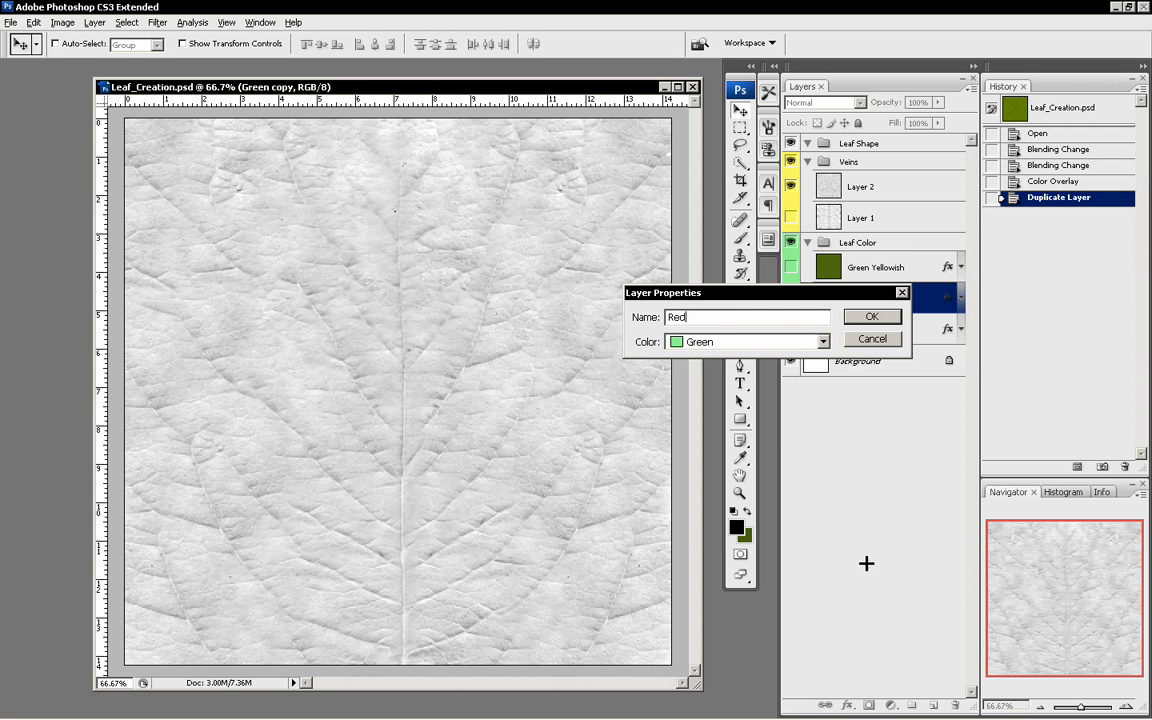
pyautogui.click(871, 316)
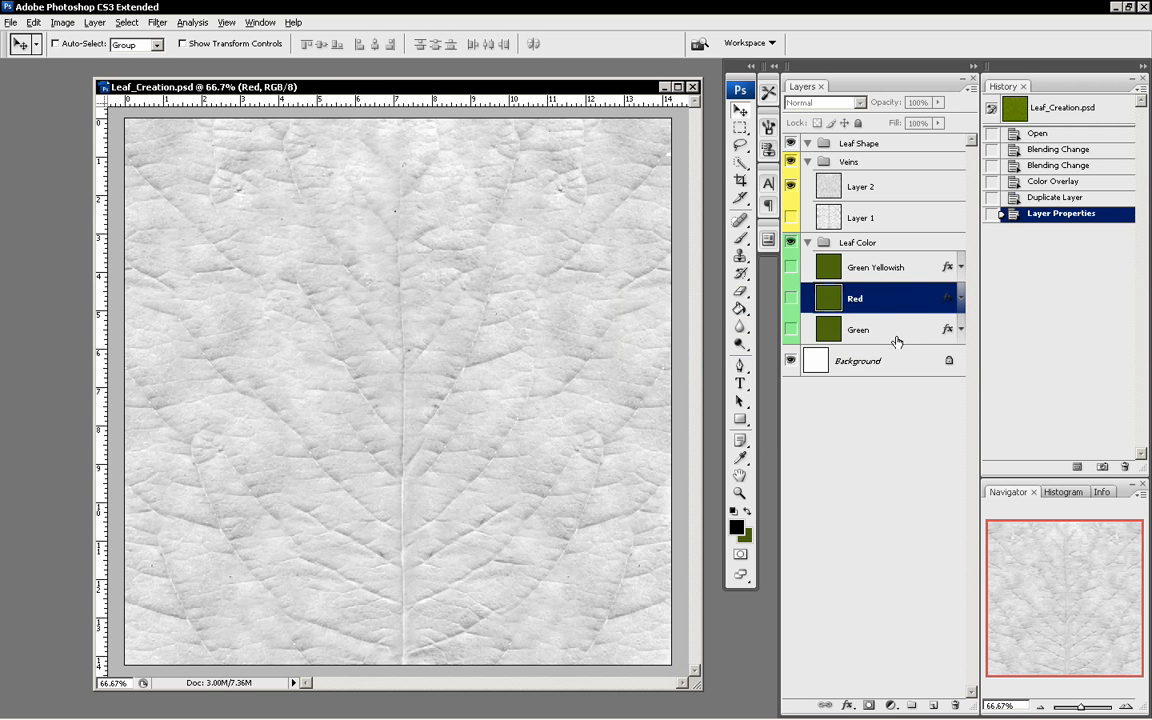
pyautogui.click(790, 298)
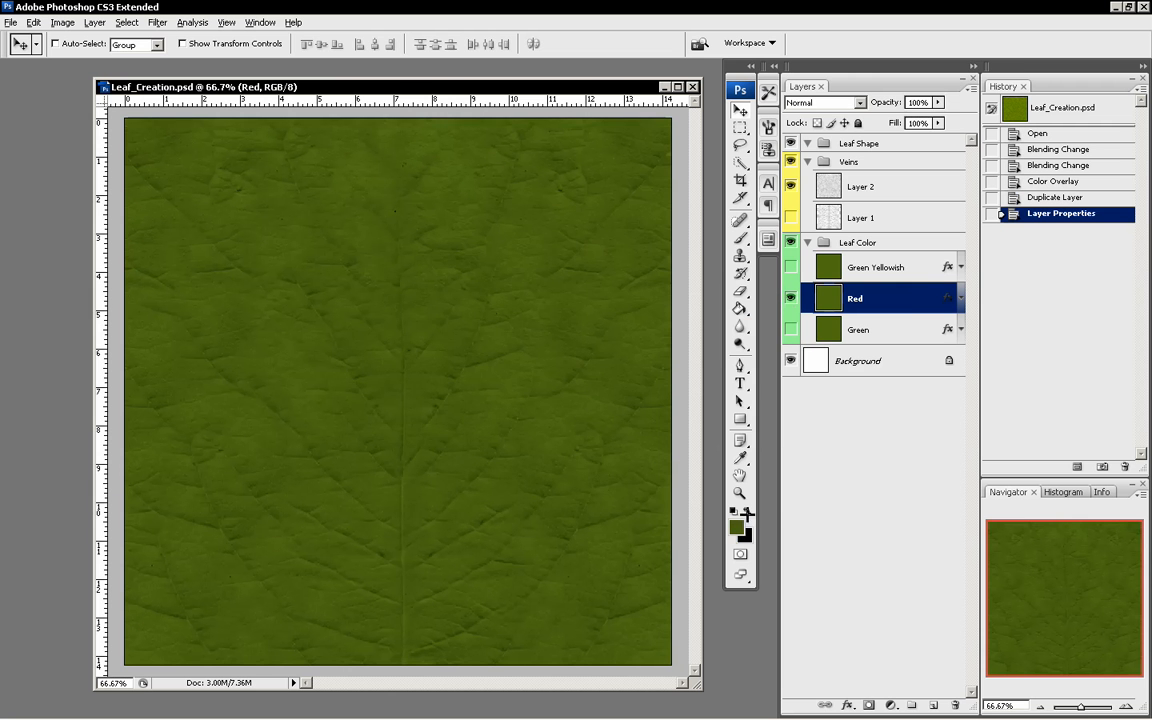
# Set the foreground color to red c13d3d and fill the Red layer with it using the Paint Bucket.
pyautogui.click(737, 526)
pyautogui.moveTo(590, 425); pyautogui.dragTo(590, 233)
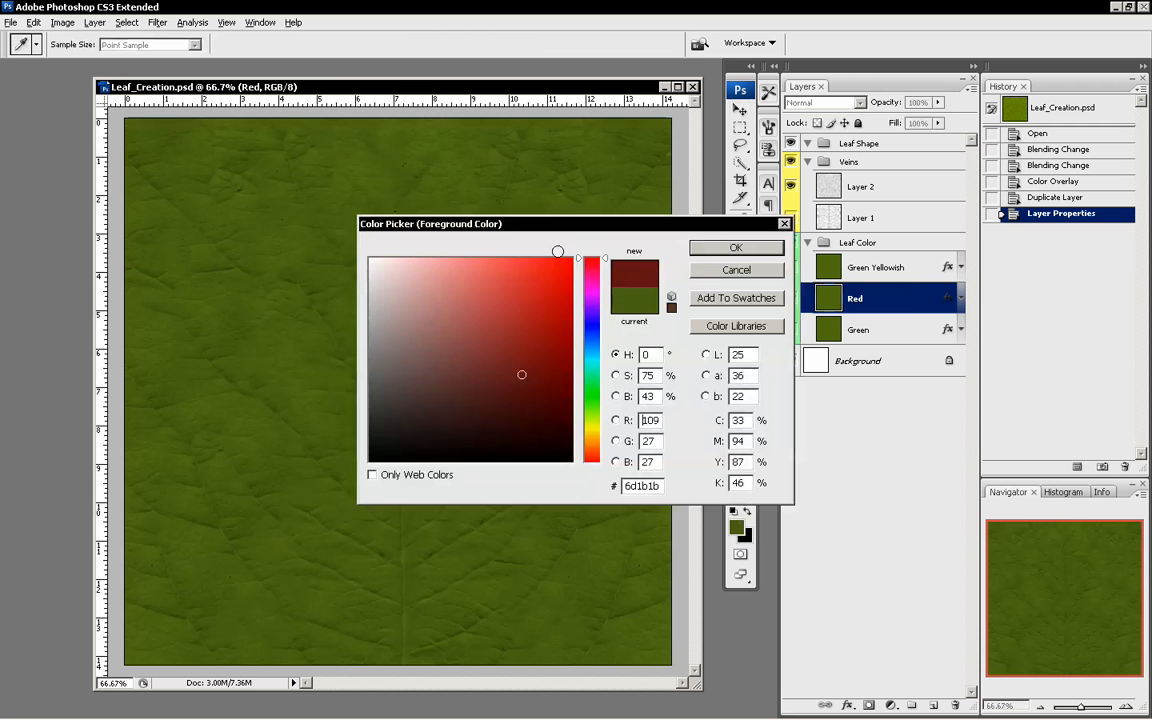
pyautogui.moveTo(478, 303)
pyautogui.mouseDown()
pyautogui.moveTo(483, 285)
pyautogui.moveTo(489, 329)
pyautogui.moveTo(501, 285)
pyautogui.moveTo(537, 337)
pyautogui.moveTo(507, 315)
pyautogui.mouseUp()
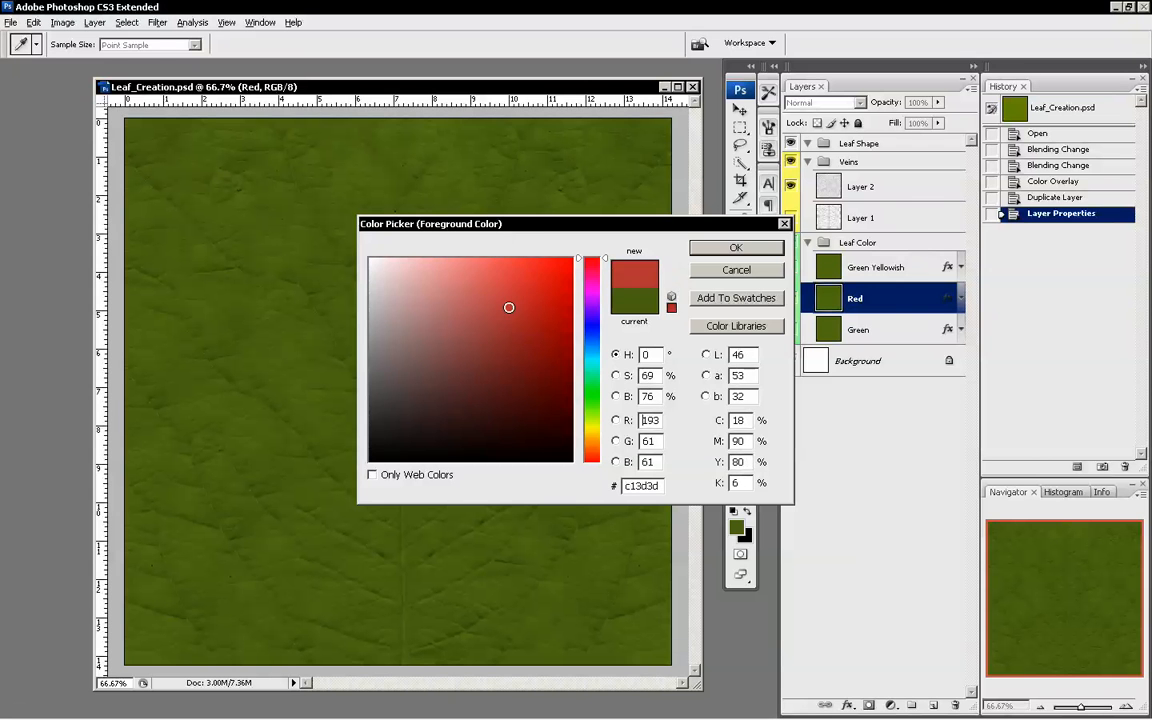
pyautogui.click(697, 245)
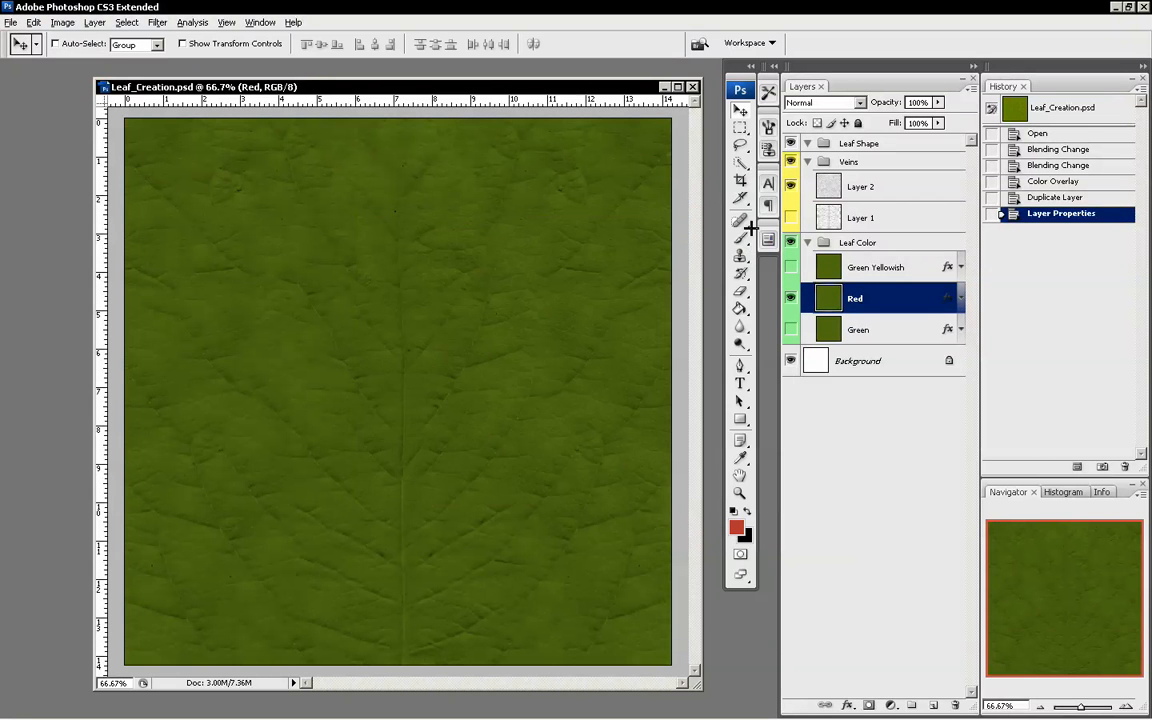
pyautogui.click(740, 308)
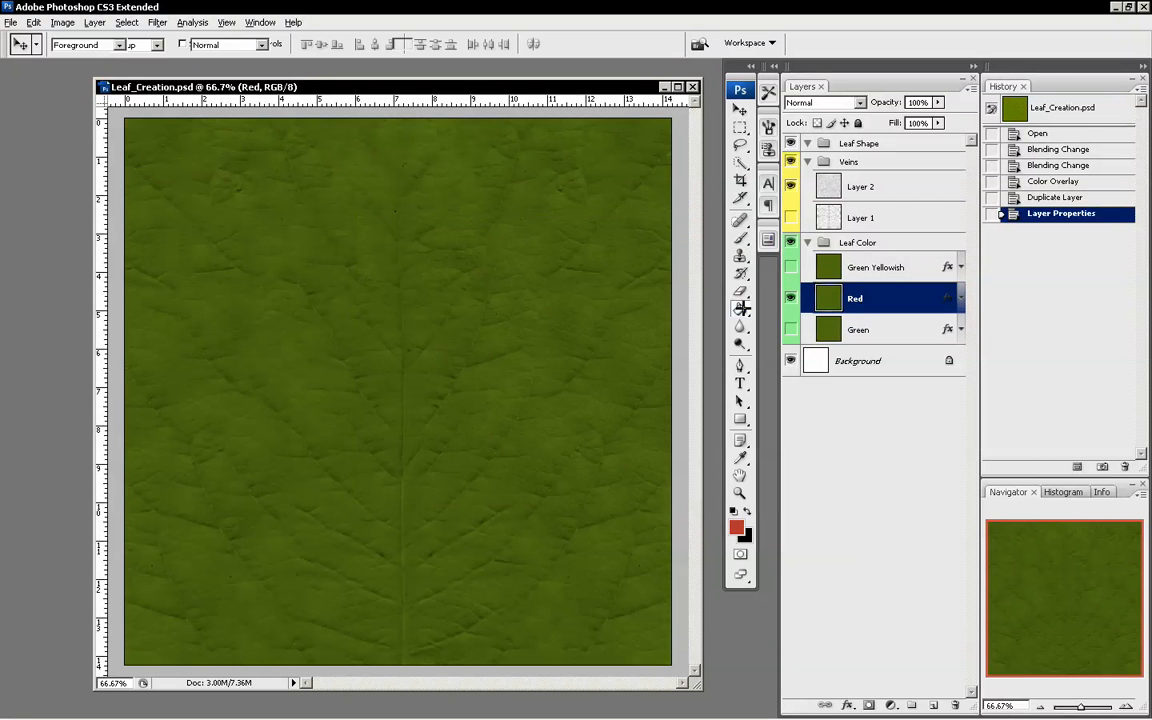
pyautogui.click(511, 295)
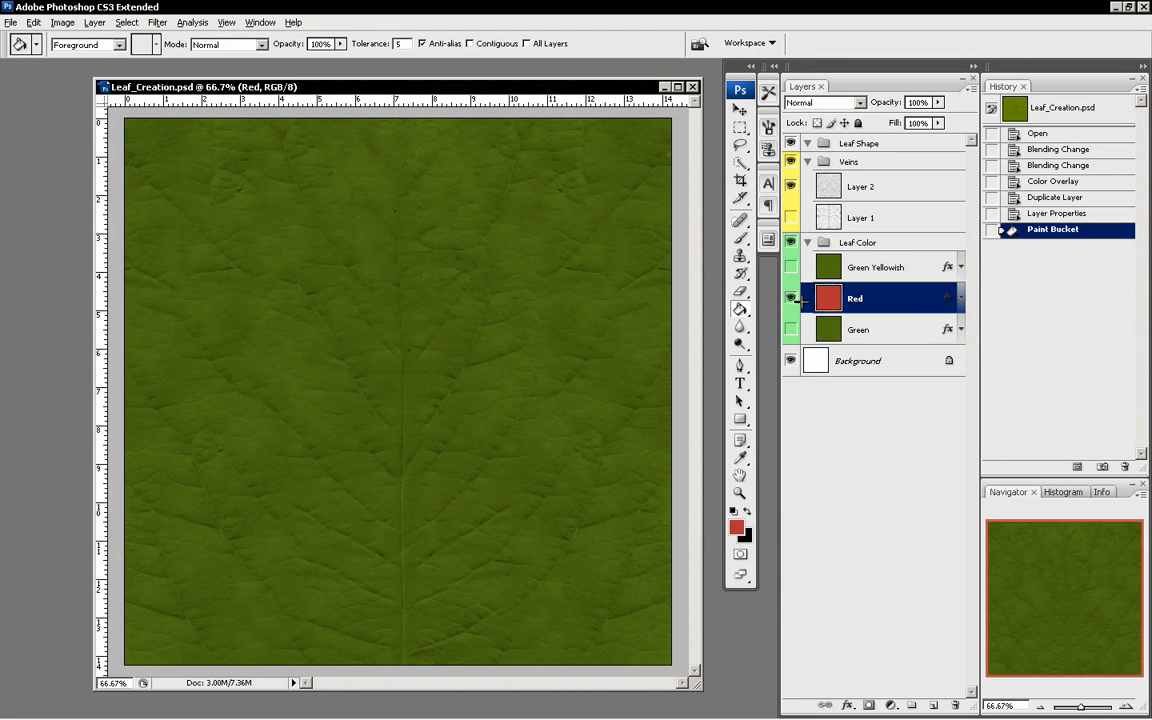
# Open the Red layer's Color Overlay settings and set the overlay color to red cc3c3c.
pyautogui.doubleClick(921, 301)
pyautogui.click(541, 372)
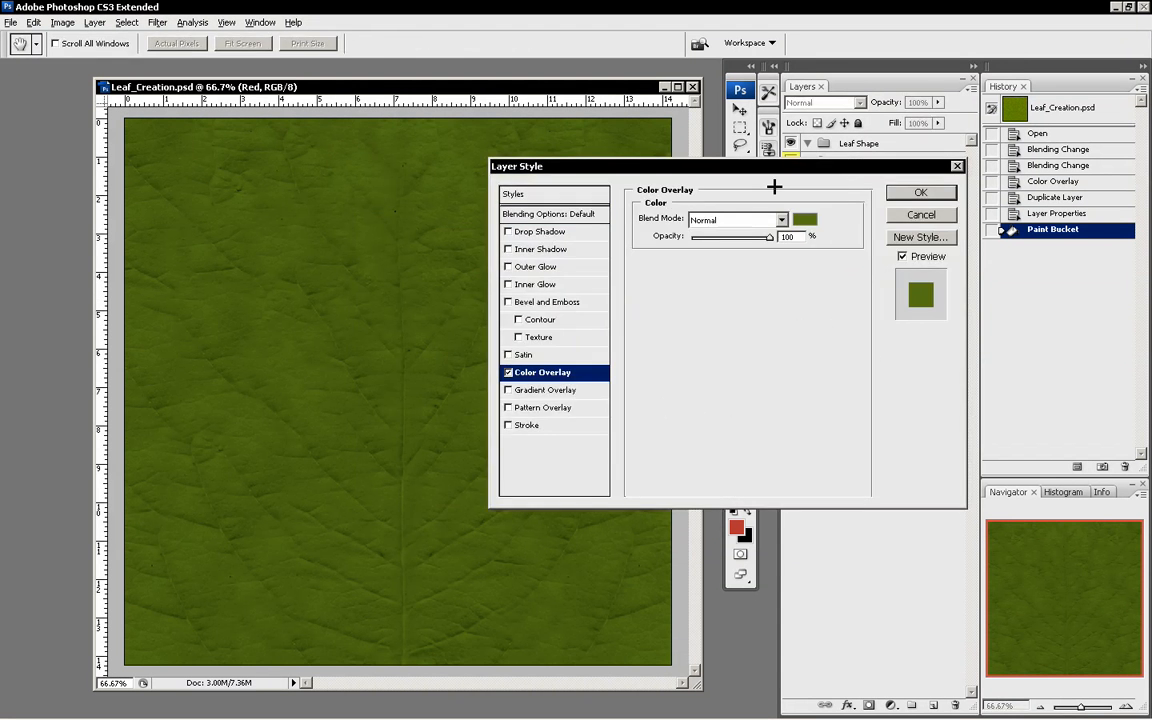
pyautogui.moveTo(767, 165); pyautogui.dragTo(801, 163)
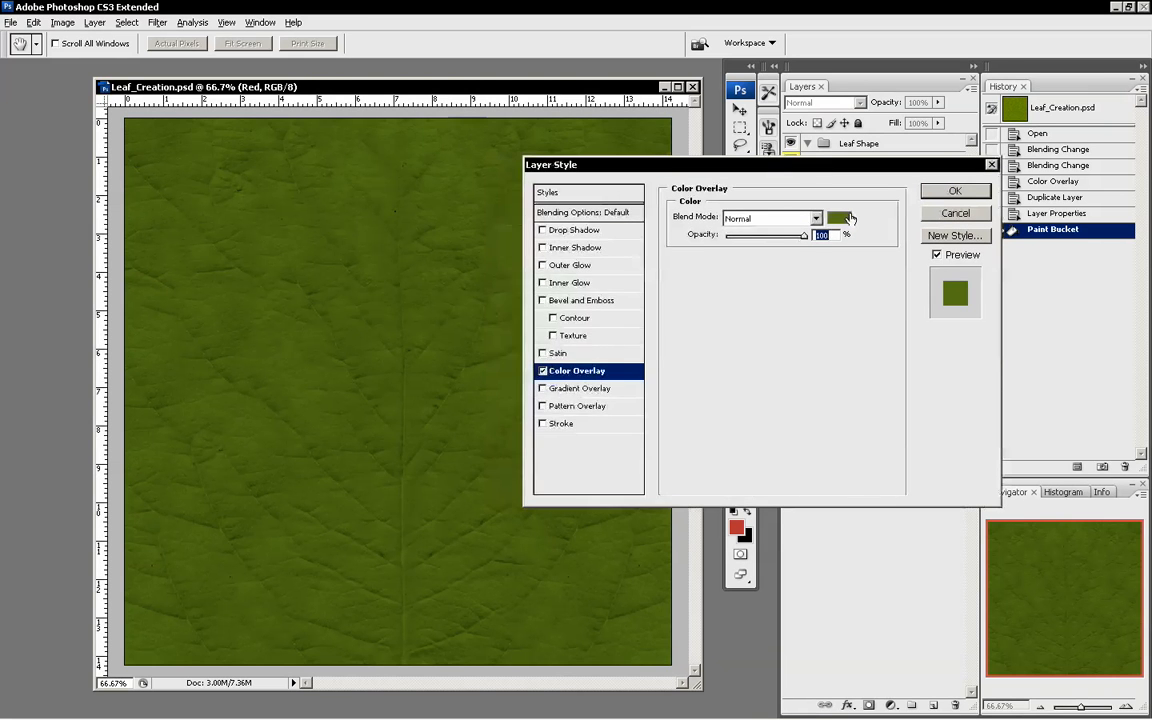
pyautogui.click(840, 217)
pyautogui.moveTo(528, 316); pyautogui.dragTo(578, 252)
pyautogui.moveTo(590, 268); pyautogui.dragTo(589, 239)
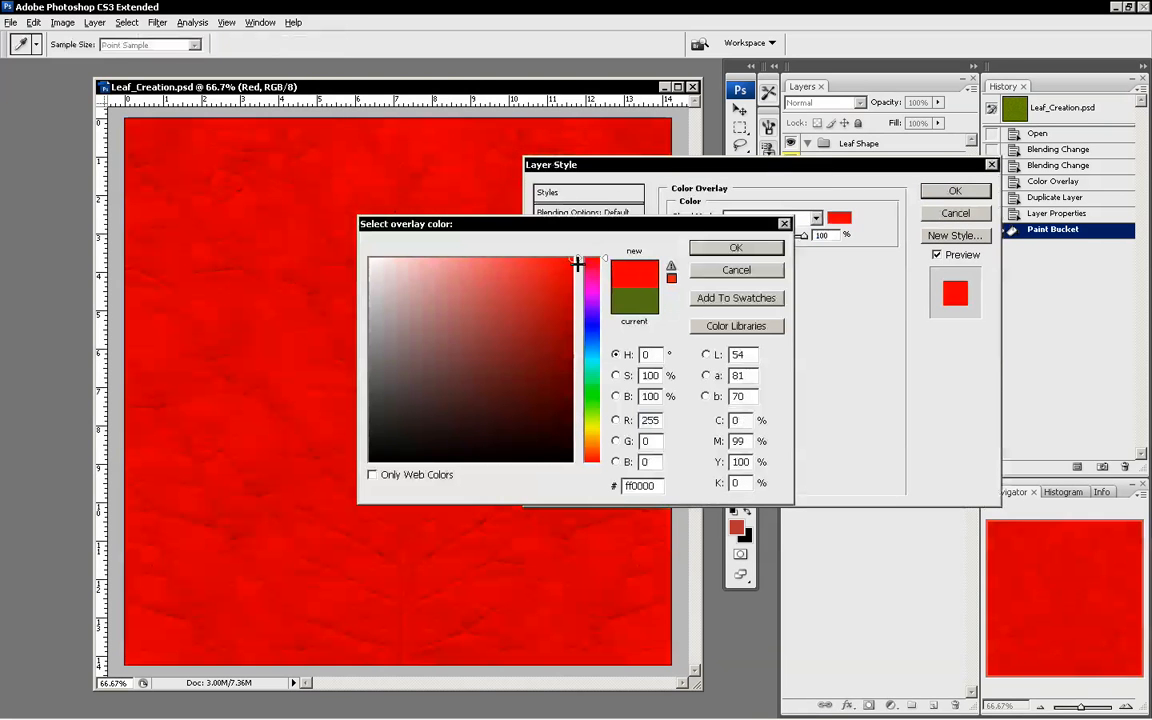
pyautogui.moveTo(571, 294)
pyautogui.mouseDown()
pyautogui.moveTo(553, 326)
pyautogui.moveTo(558, 345)
pyautogui.moveTo(509, 298)
pyautogui.mouseUp()
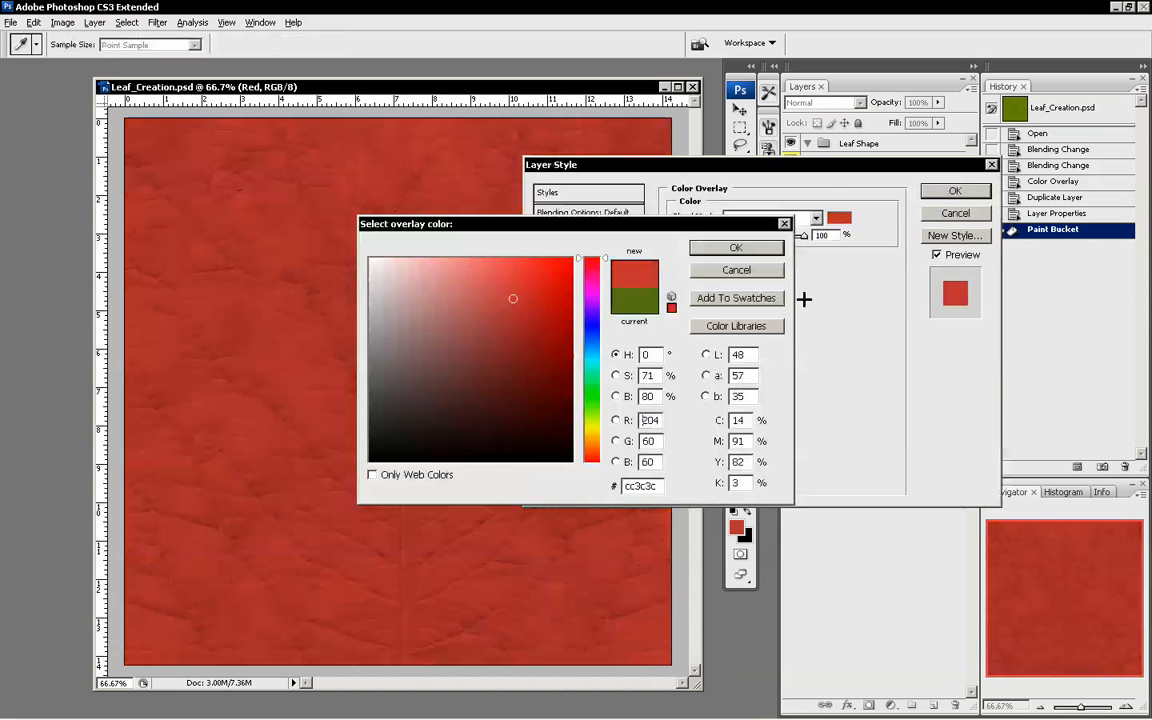
pyautogui.click(764, 250)
pyautogui.moveTo(792, 241)
pyautogui.mouseDown()
pyautogui.moveTo(729, 244)
pyautogui.moveTo(818, 237)
pyautogui.moveTo(717, 244)
pyautogui.moveTo(818, 235)
pyautogui.moveTo(805, 237)
pyautogui.mouseUp()
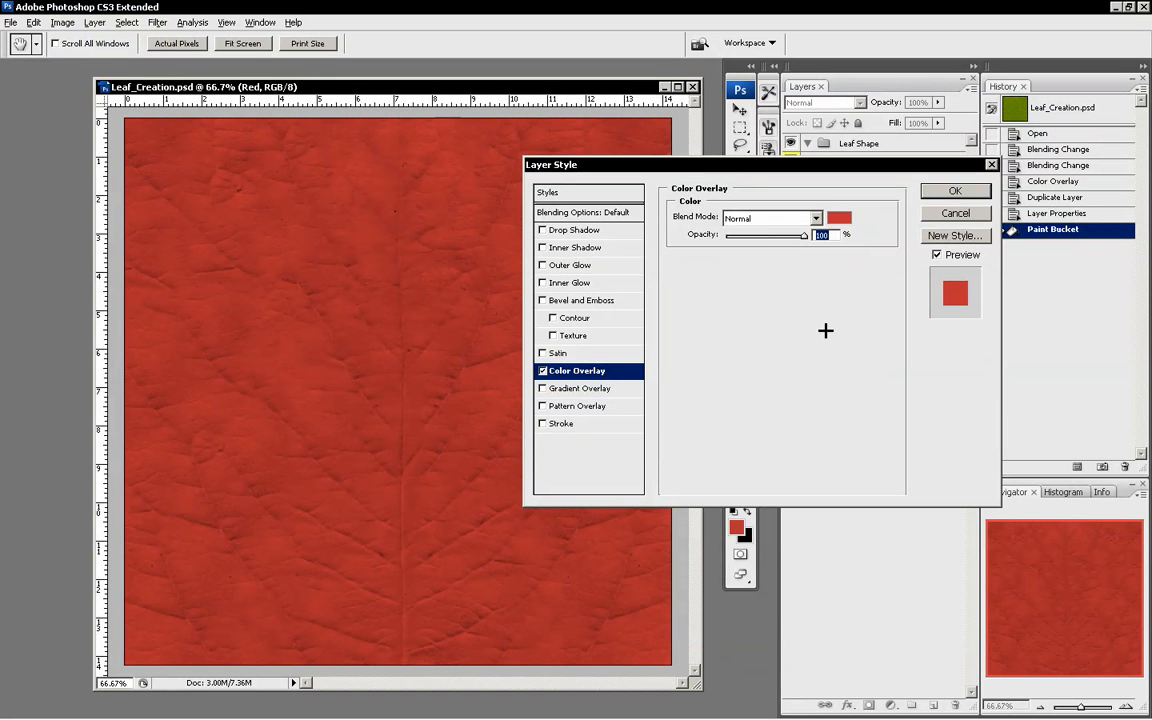
# Try a yellow overlay color, ccc03c, at 35% opacity on the Red layer.
pyautogui.click(839, 217)
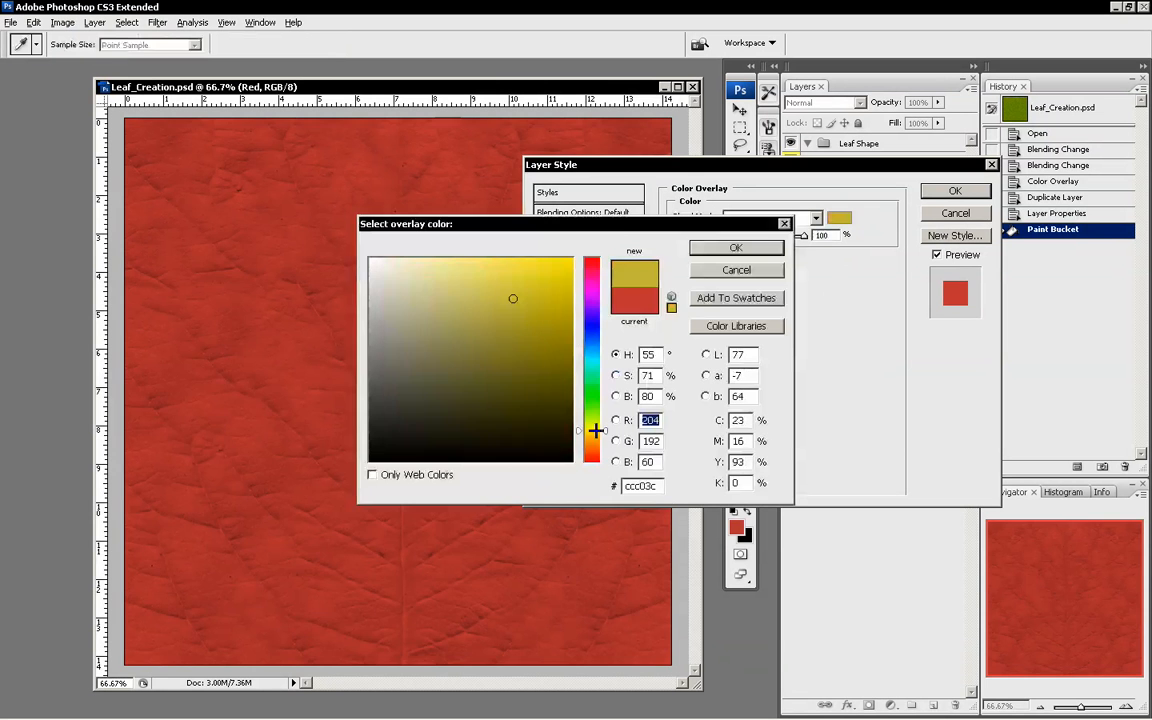
pyautogui.click(591, 430)
pyautogui.click(712, 249)
pyautogui.moveTo(803, 235); pyautogui.dragTo(753, 235)
# Set the Red layer's Color Overlay to a dark red at a very low opacity and apply the layer style.
pyautogui.click(839, 217)
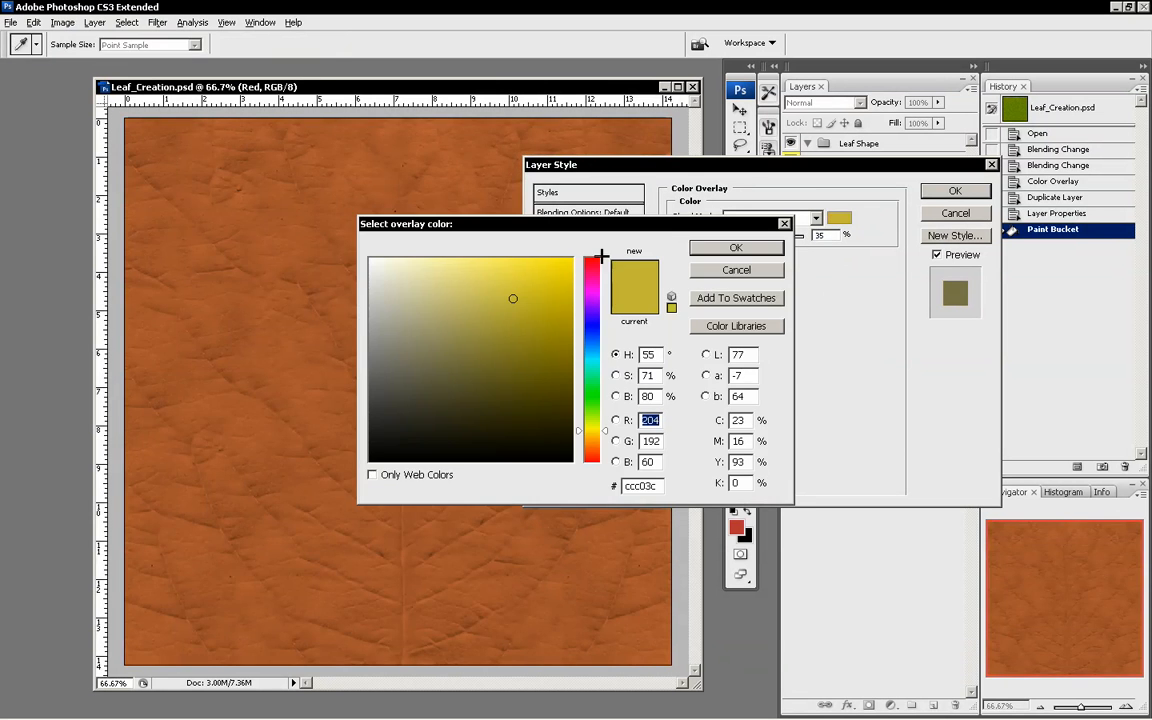
pyautogui.click(594, 258)
pyautogui.moveTo(555, 288)
pyautogui.mouseDown()
pyautogui.moveTo(558, 419)
pyautogui.moveTo(553, 403)
pyautogui.mouseUp()
pyautogui.click(730, 250)
pyautogui.moveTo(757, 240)
pyautogui.mouseDown()
pyautogui.moveTo(802, 237)
pyautogui.moveTo(741, 239)
pyautogui.mouseUp()
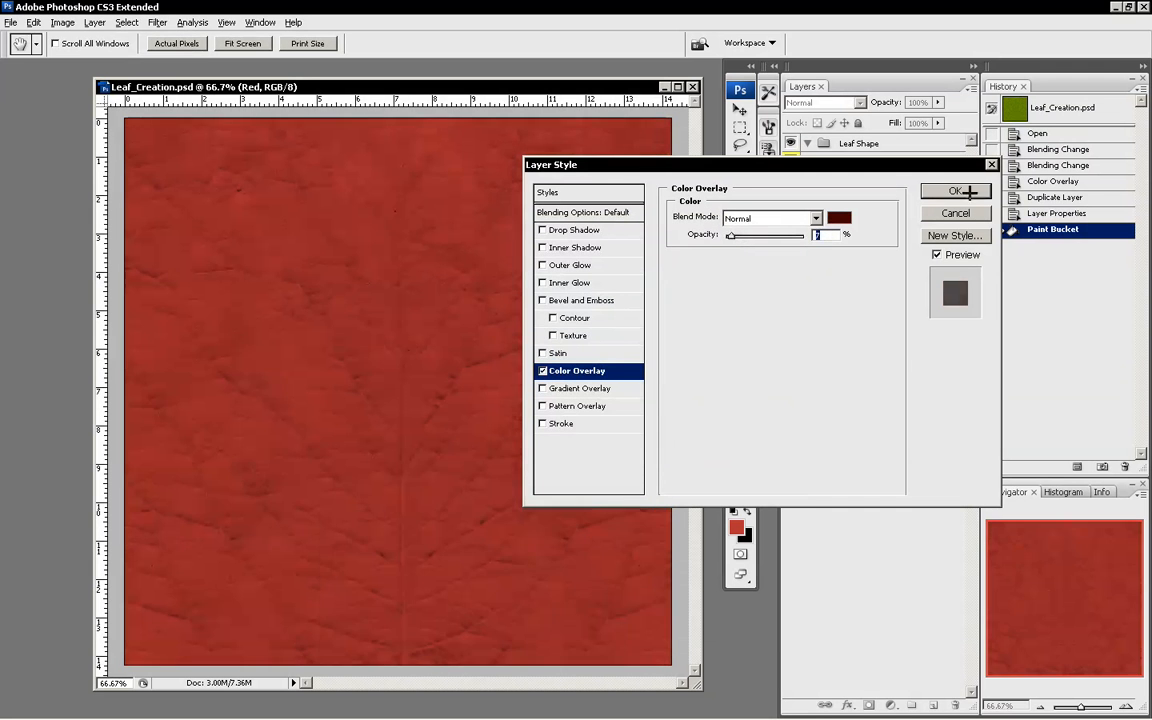
pyautogui.click(955, 190)
# Compare the Green Yellowish, Red and Green color layers one at a time beneath the veins, ending with only Red shown.
pyautogui.click(790, 298)
pyautogui.click(790, 267)
pyautogui.click(790, 267)
pyautogui.click(790, 298)
pyautogui.click(790, 298)
pyautogui.click(790, 329)
pyautogui.click(790, 329)
pyautogui.click(790, 298)
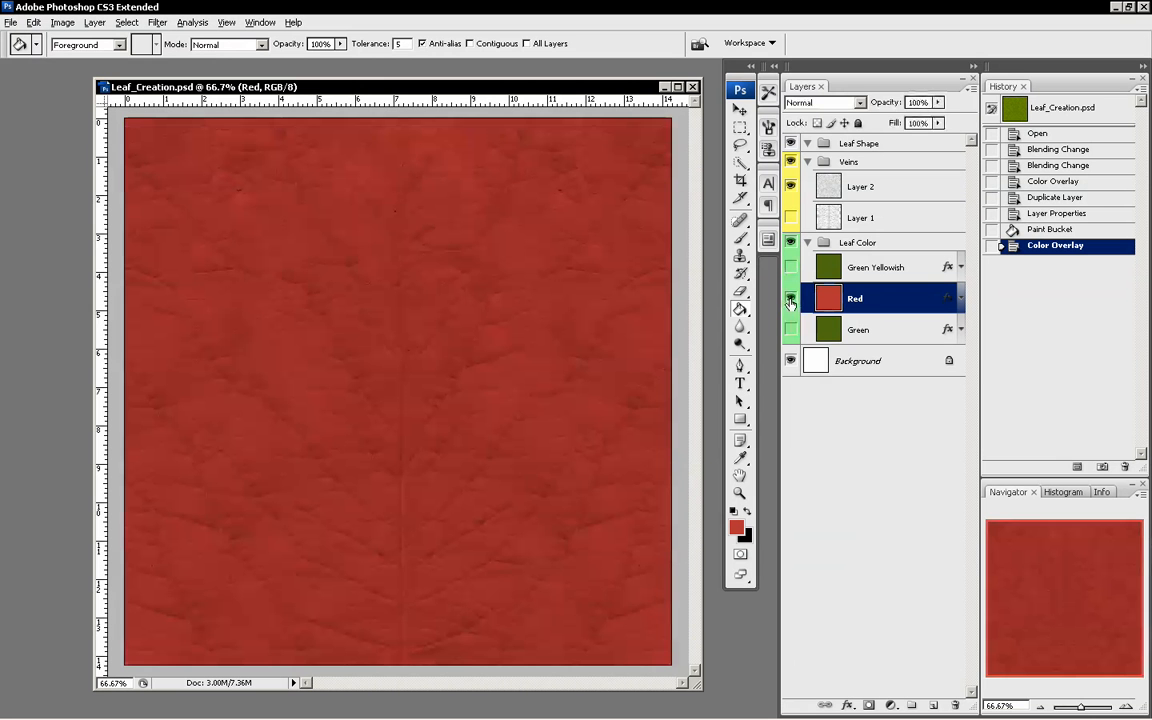
# Show the Green layer beneath Red and set the Red layer's blending mode to Multiply.
pyautogui.click(790, 298)
pyautogui.click(790, 329)
pyautogui.click(790, 298)
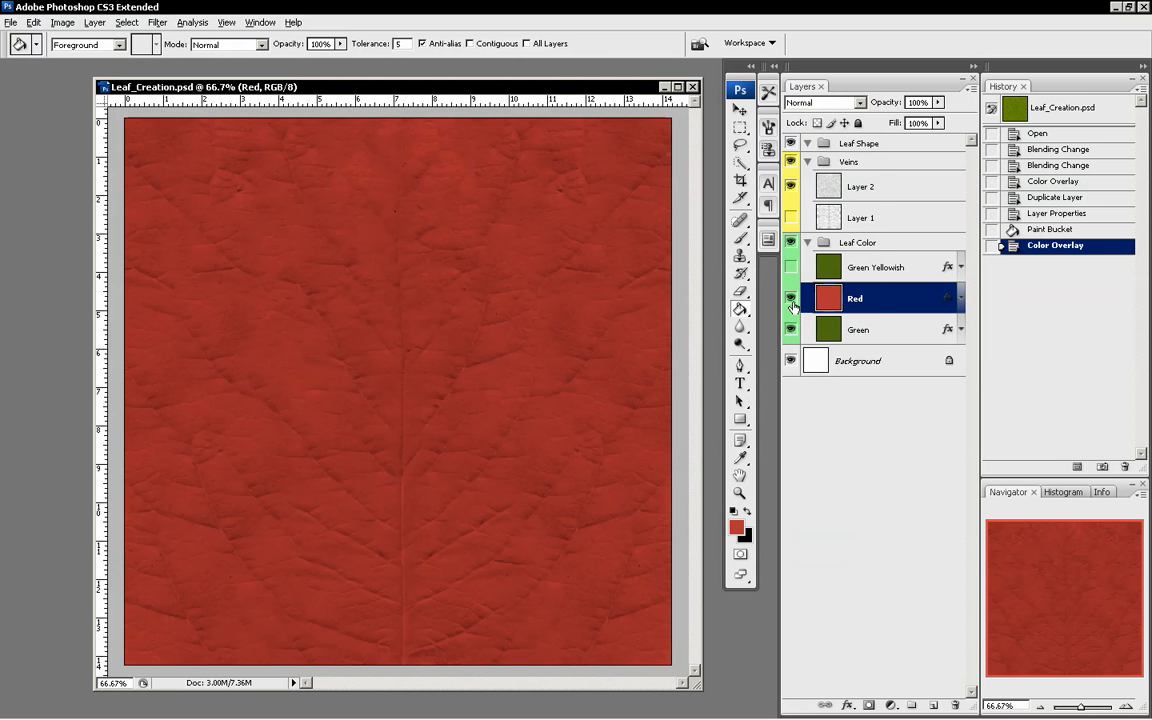
pyautogui.click(834, 103)
pyautogui.click(818, 169)
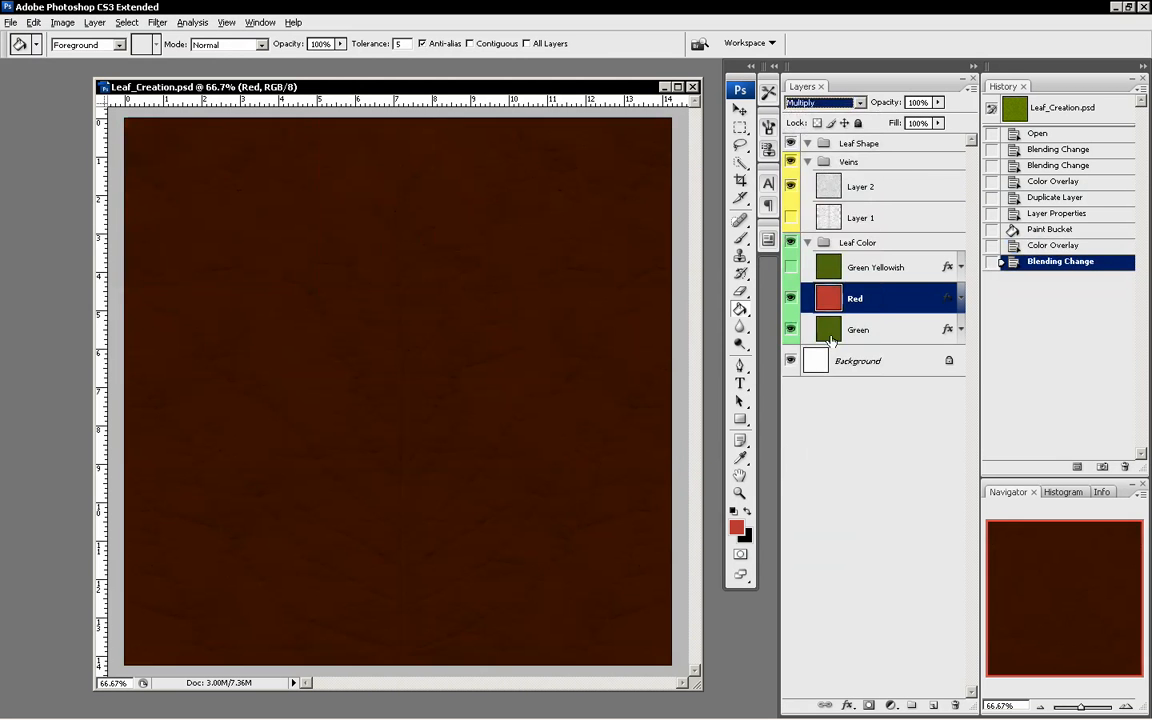
# Hide the Green layer and check Green Yellowish and Red by toggling each, leaving only Red shown in the Leaf Color group.
pyautogui.click(790, 329)
pyautogui.click(790, 267)
pyautogui.click(790, 267)
pyautogui.click(790, 298)
pyautogui.click(790, 298)
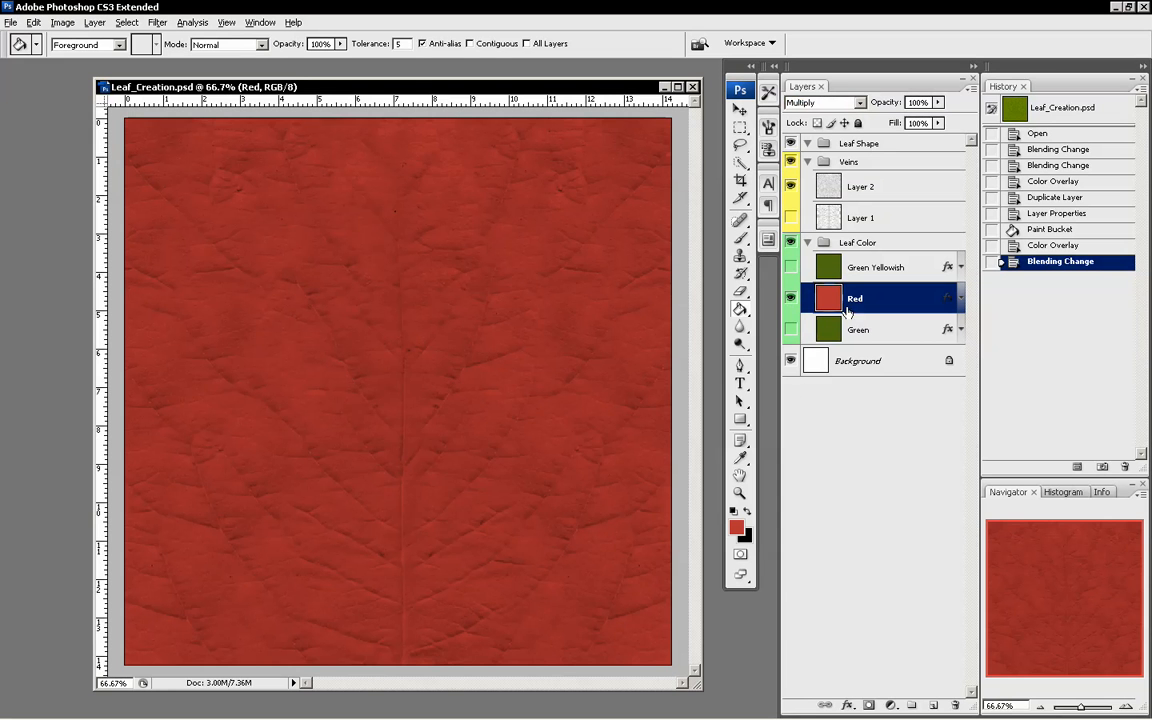
# Compare the two vein layers over Red, keep only Layer 2 shown and selected, and switch the visible leaf color to Green Yellowish.
pyautogui.click(790, 217)
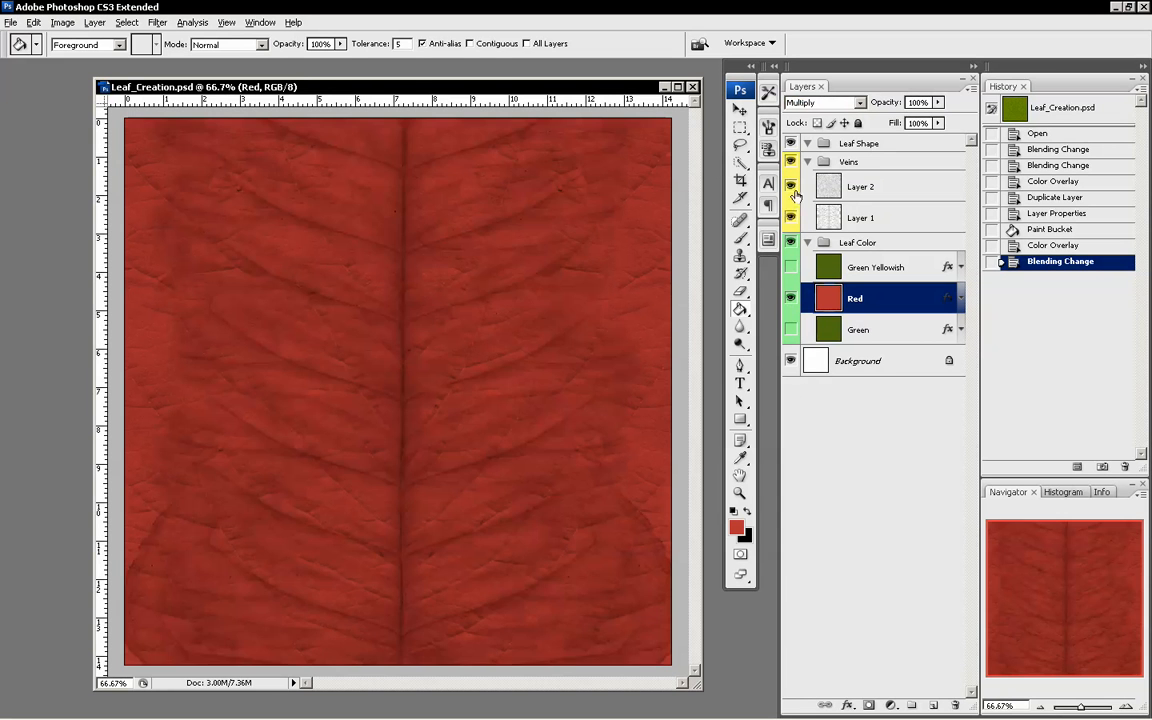
pyautogui.click(791, 188)
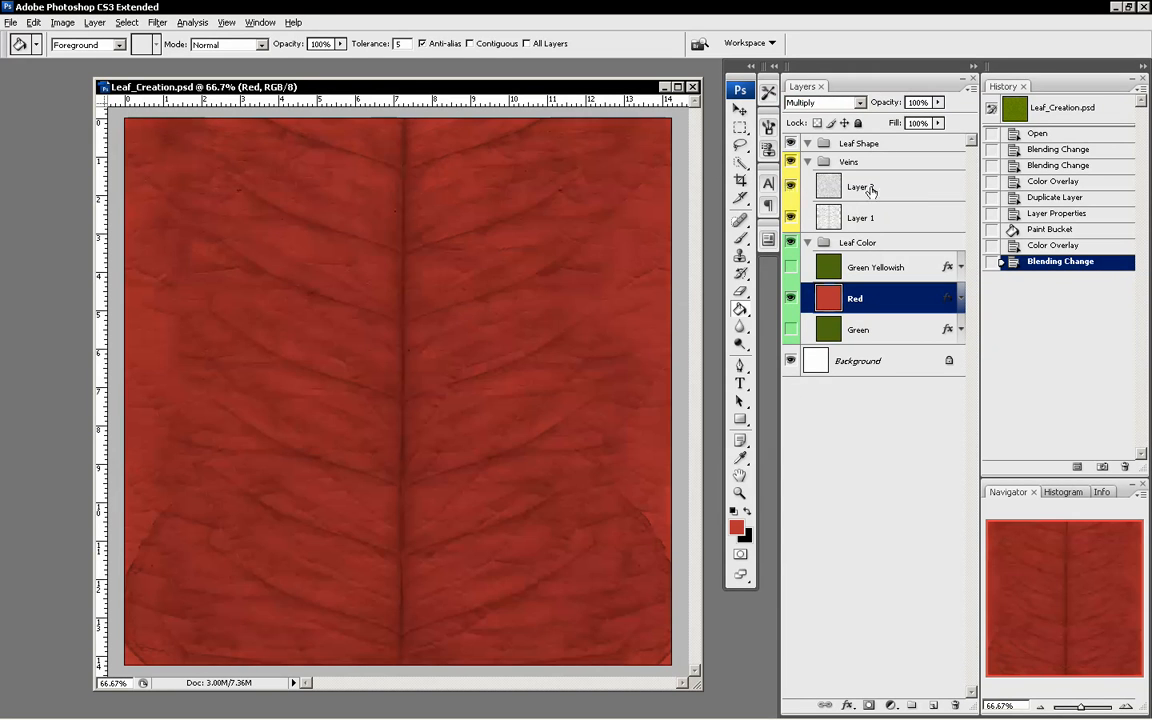
pyautogui.click(870, 186)
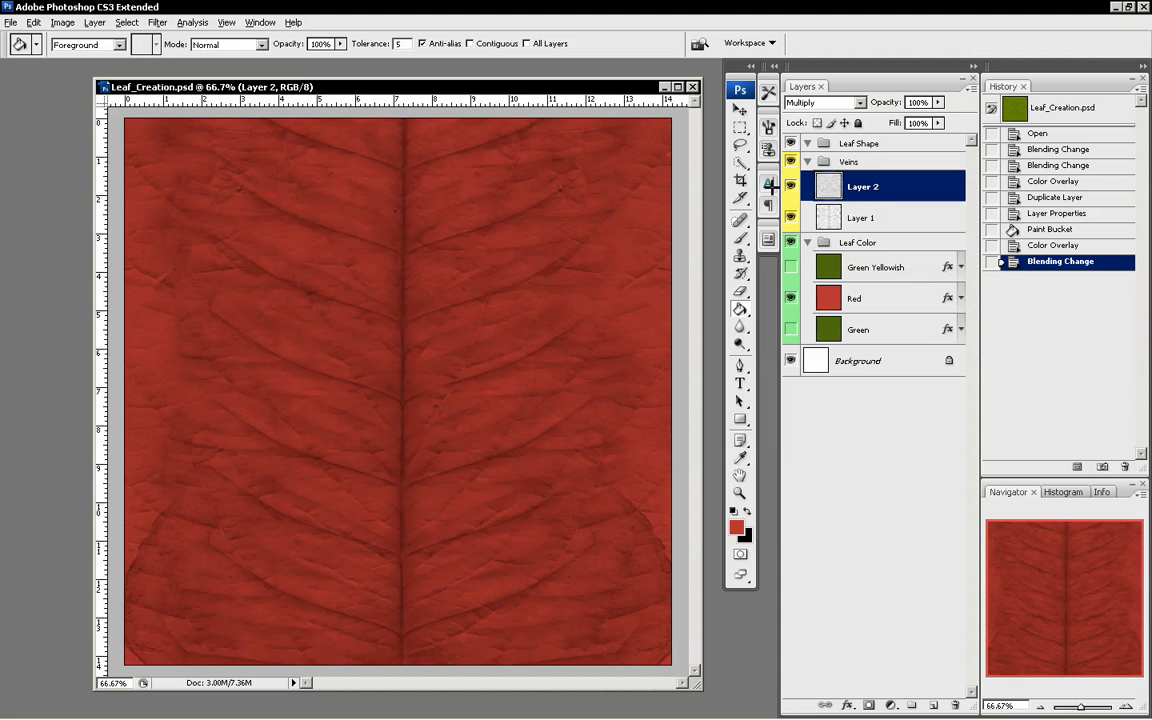
pyautogui.click(791, 186)
pyautogui.click(791, 218)
pyautogui.click(791, 186)
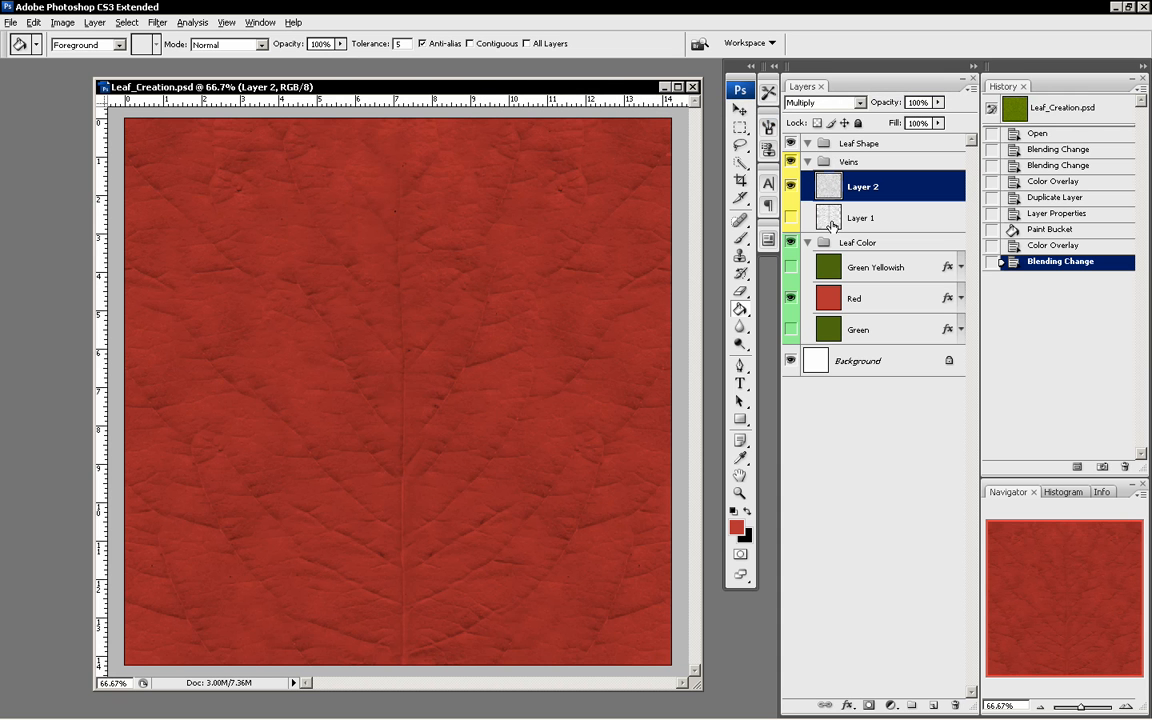
pyautogui.click(790, 301)
pyautogui.click(791, 268)
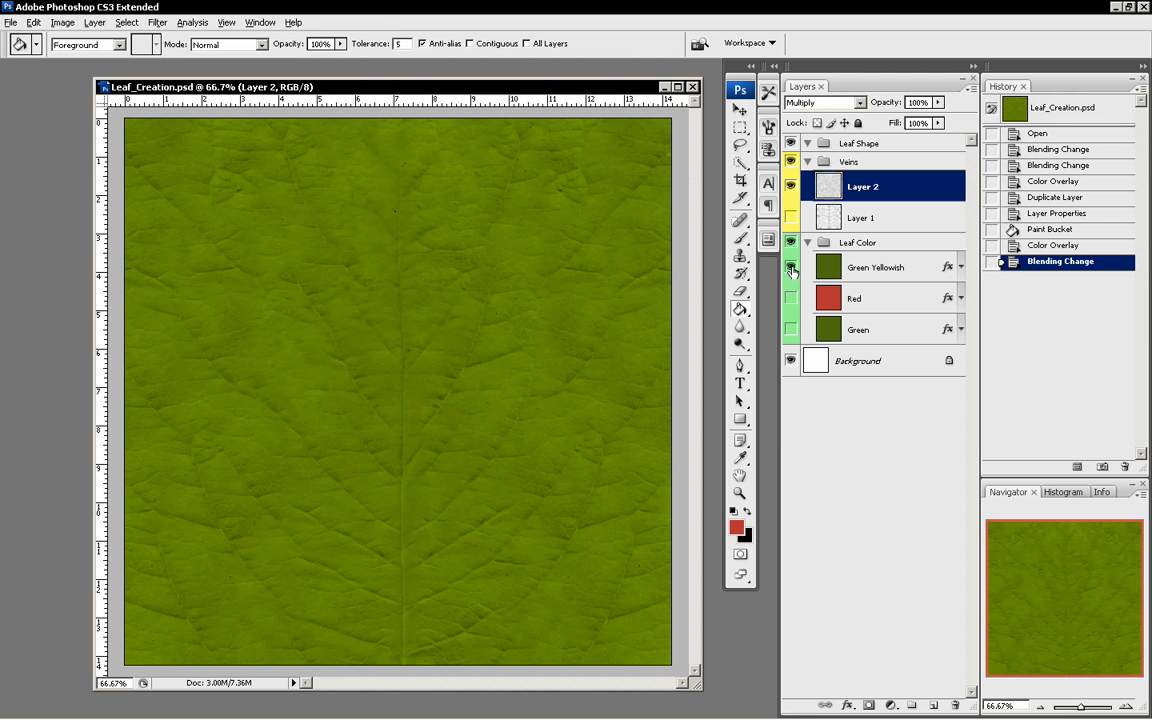
# Select the Leaf Shape group and activate the Custom Shape tool.
pyautogui.click(840, 145)
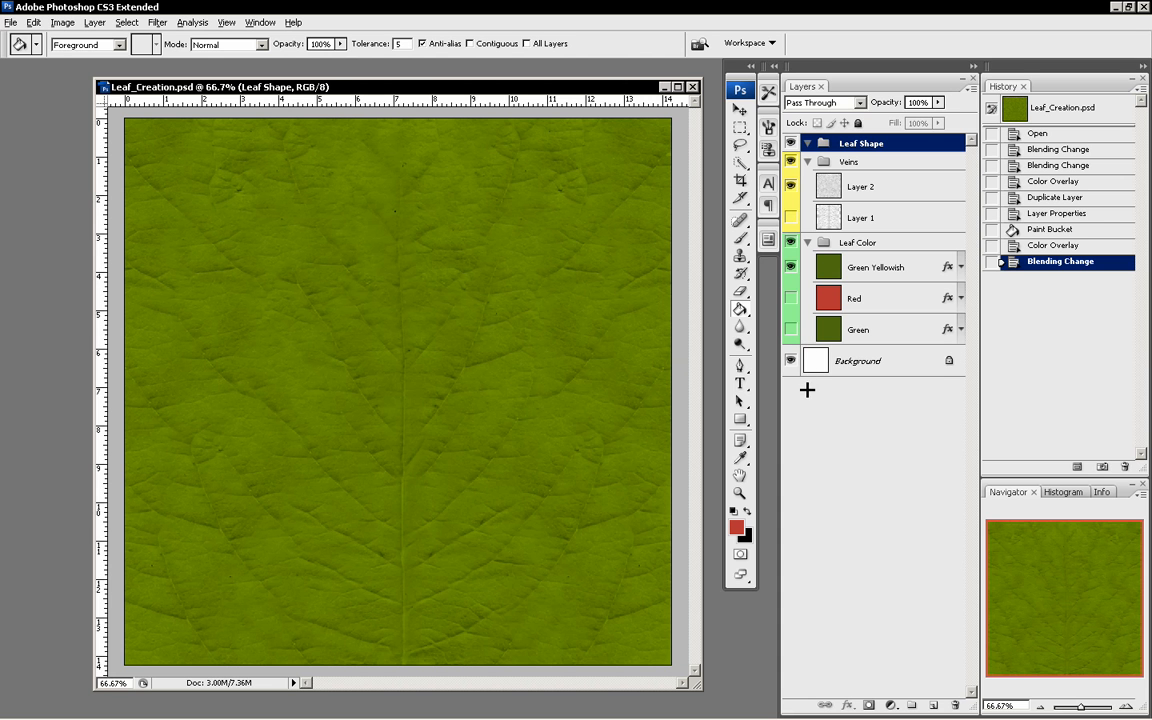
pyautogui.click(742, 418)
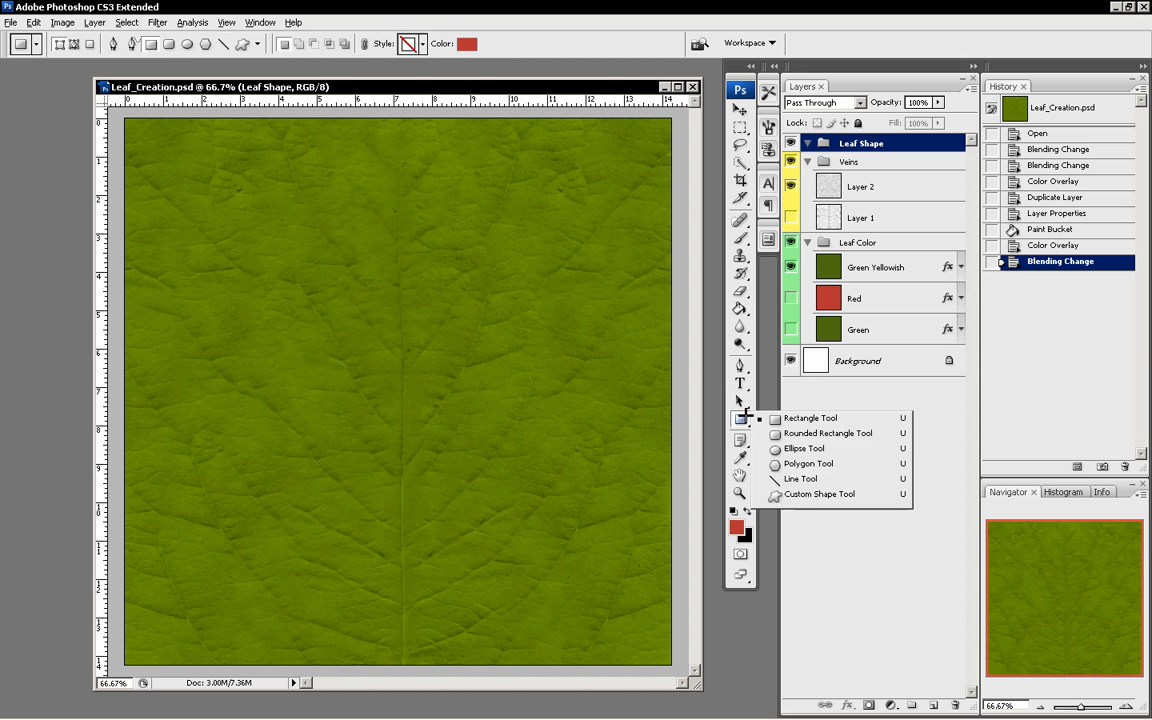
pyautogui.click(800, 494)
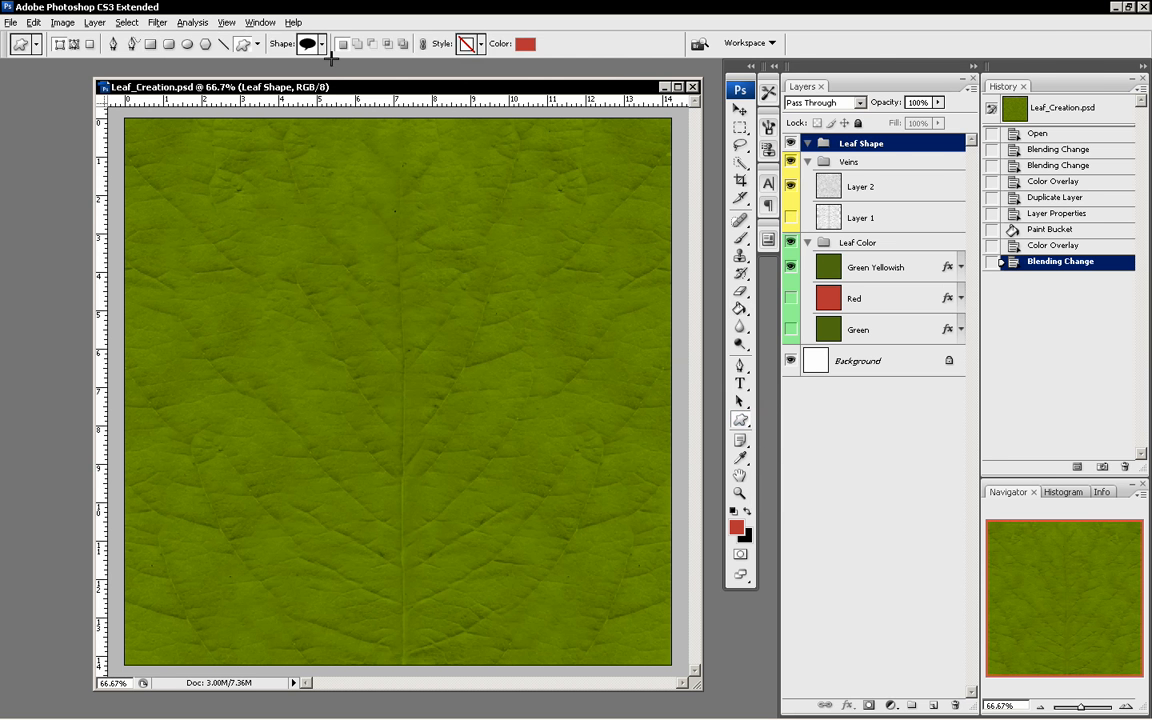
# Browse the custom shape library, choose the solid raindrop shape, and swap the foreground color to black.
pyautogui.click(298, 44)
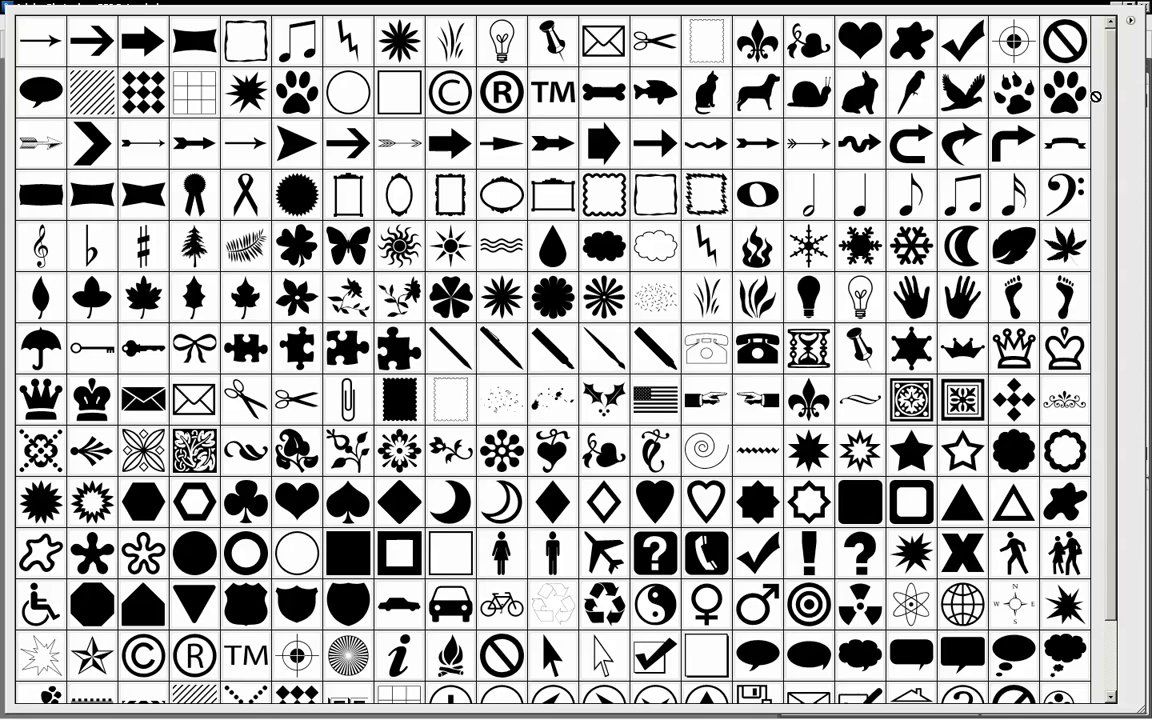
pyautogui.moveTo(1109, 94)
pyautogui.mouseDown()
pyautogui.moveTo(1111, 180)
pyautogui.moveTo(1107, 87)
pyautogui.mouseUp()
pyautogui.moveTo(1111, 167); pyautogui.dragTo(1107, 256)
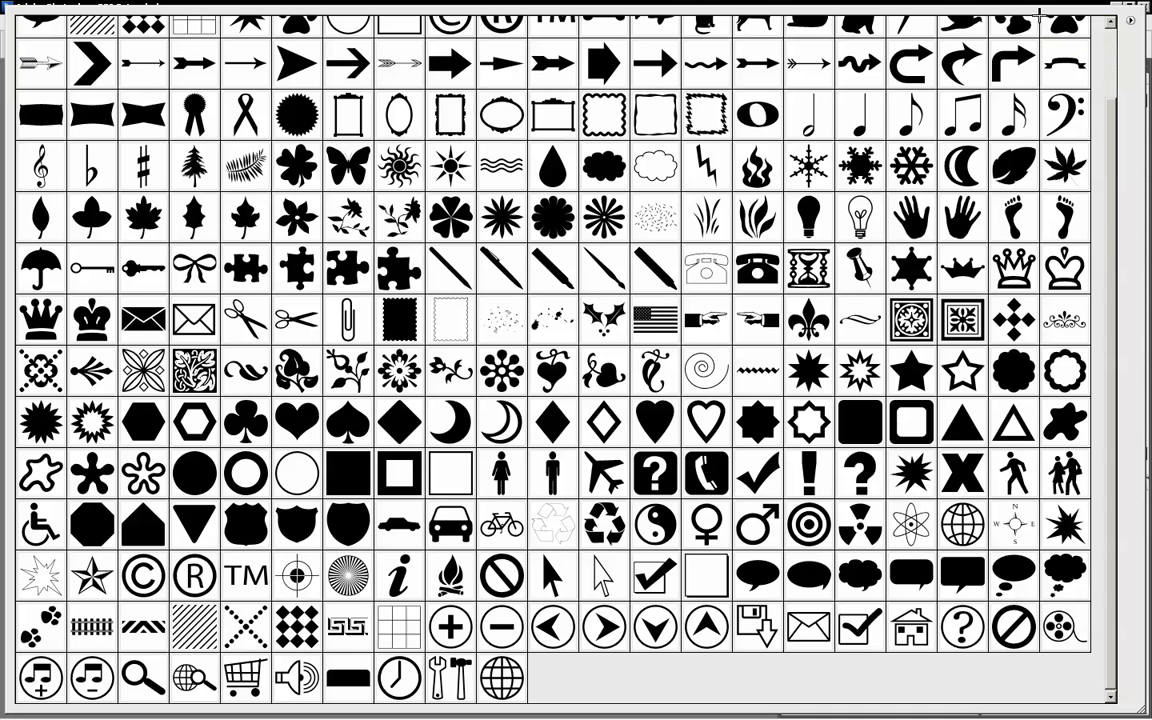
pyautogui.click(1131, 20)
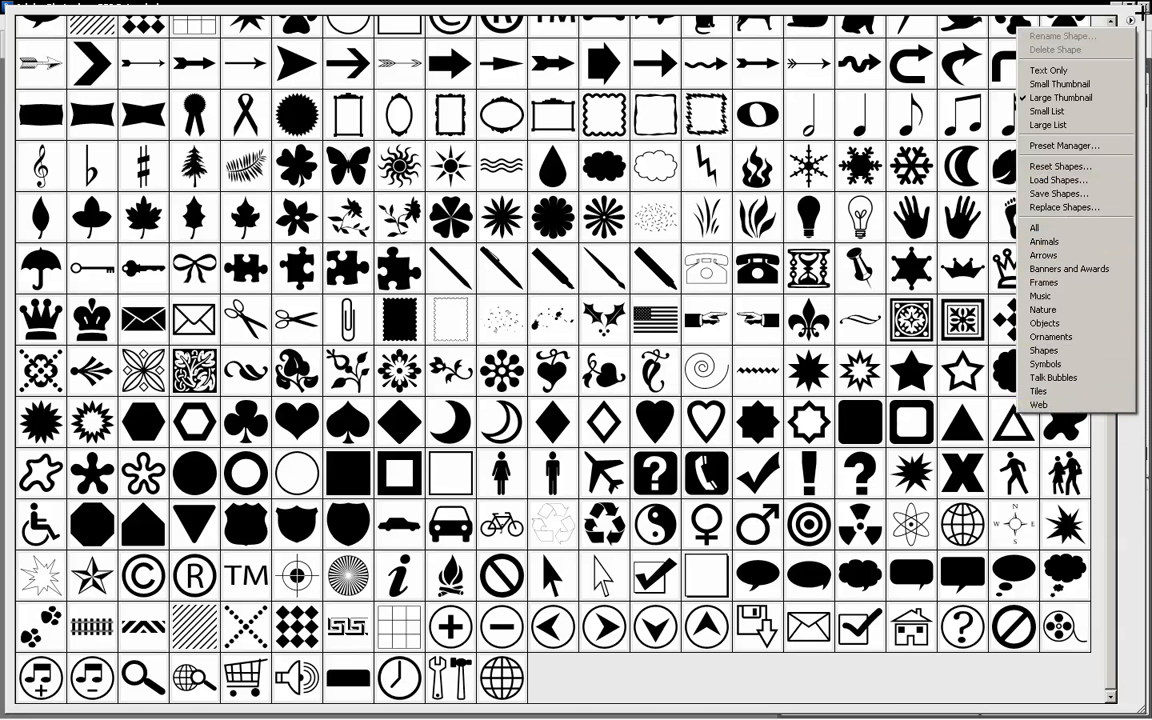
pyautogui.click(1111, 9)
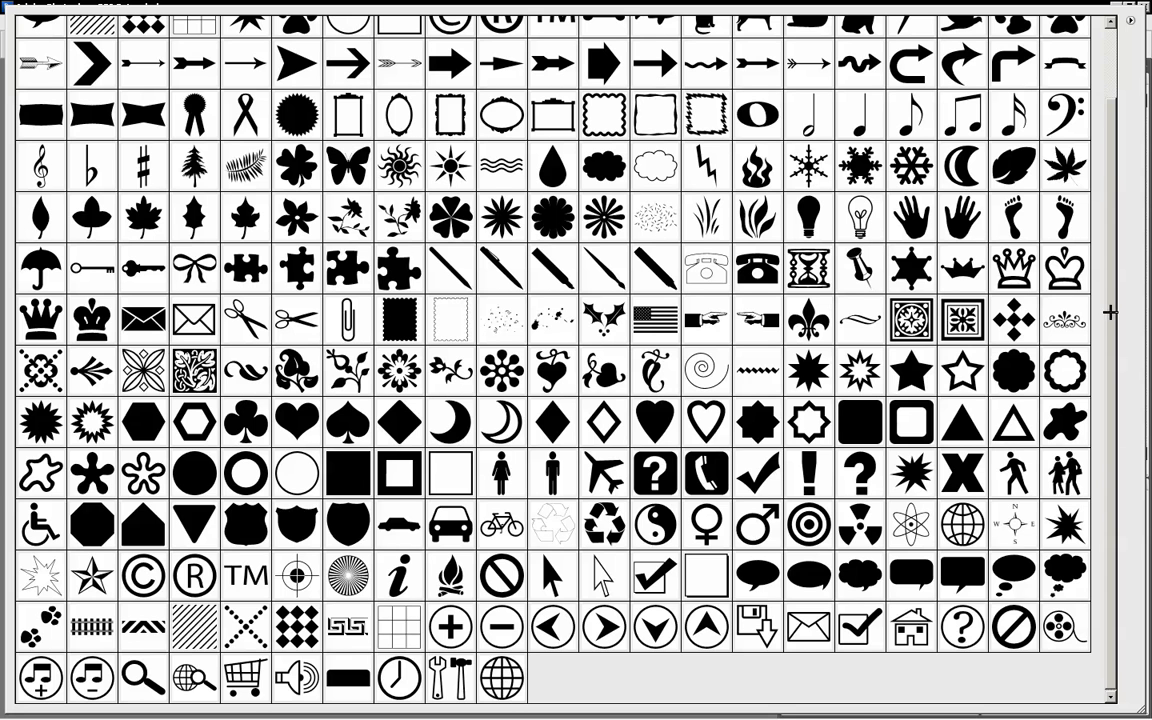
pyautogui.scroll(2, 1122, 207)
pyautogui.scroll(-2, 1123, 210)
pyautogui.click(552, 168)
pyautogui.press('Return')
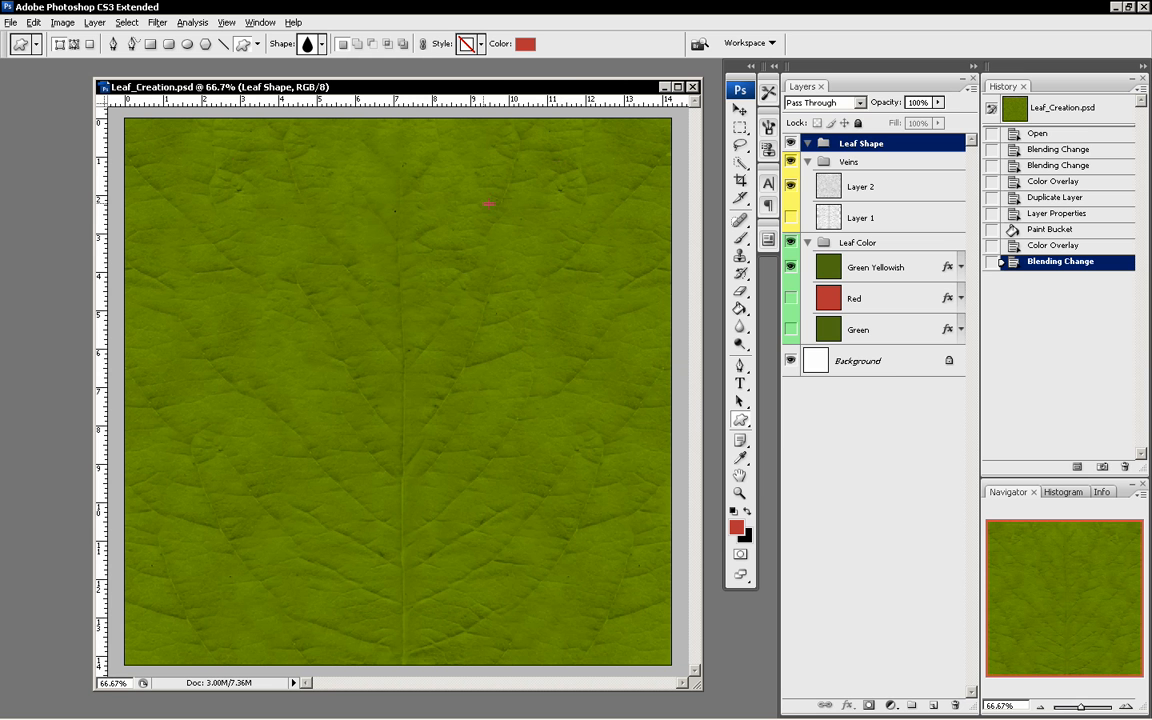
pyautogui.click(747, 511)
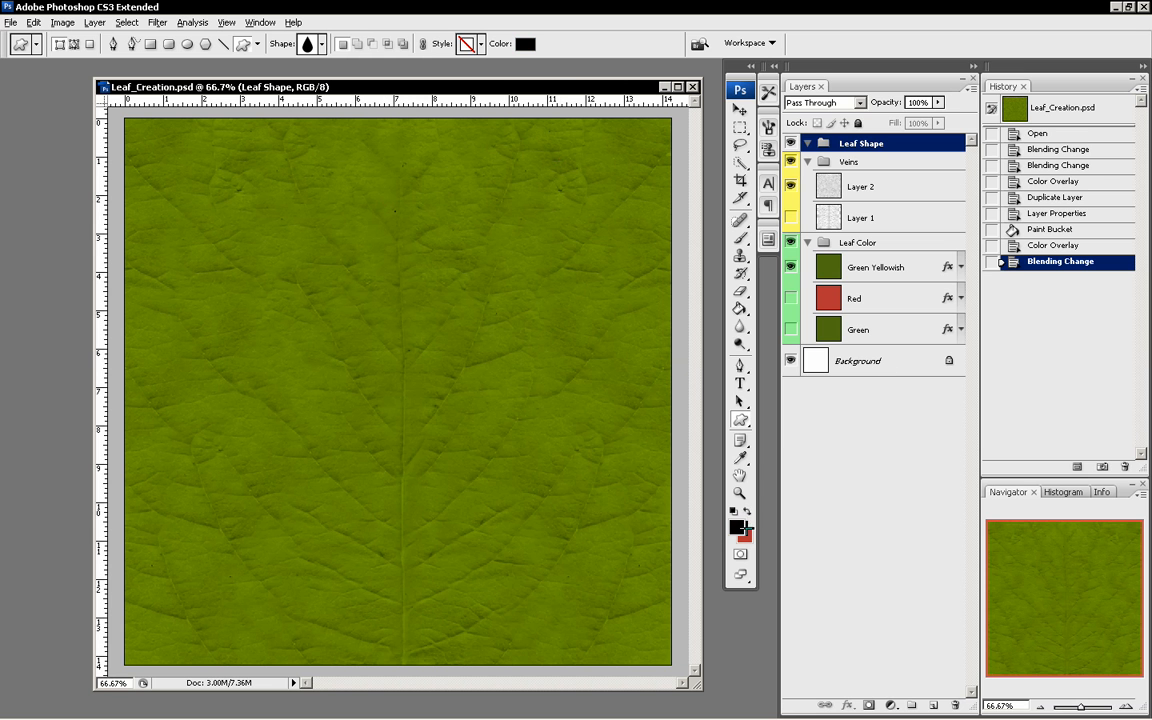
# Set the foreground color to white (ffffff) and draw a tall raindrop shape centered on the leaf texture, spanning most of the canvas height.
pyautogui.click(740, 524)
pyautogui.click(371, 260)
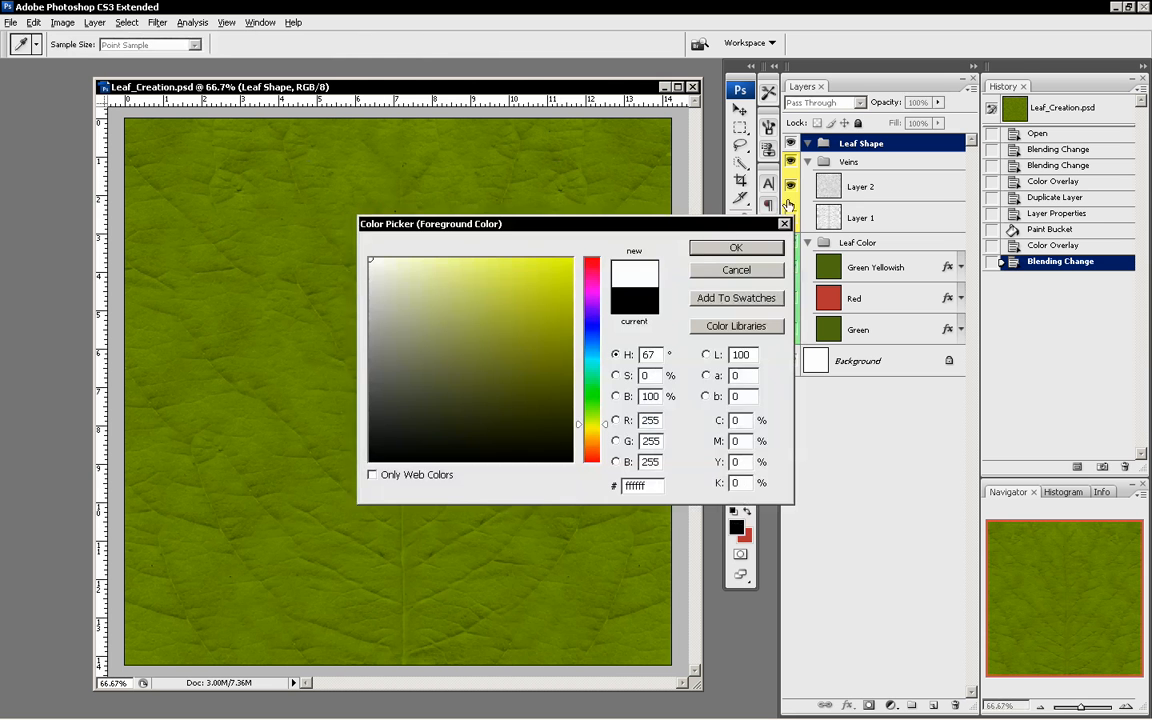
pyautogui.click(713, 246)
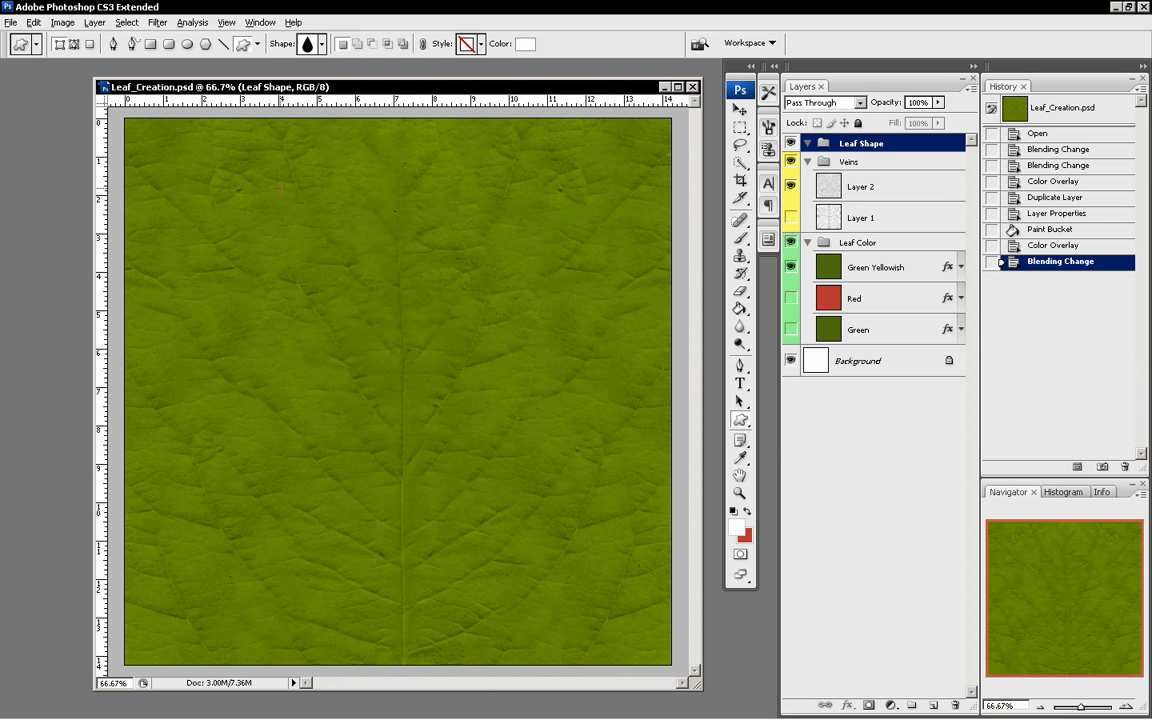
pyautogui.moveTo(548, 661); pyautogui.dragTo(564, 639)
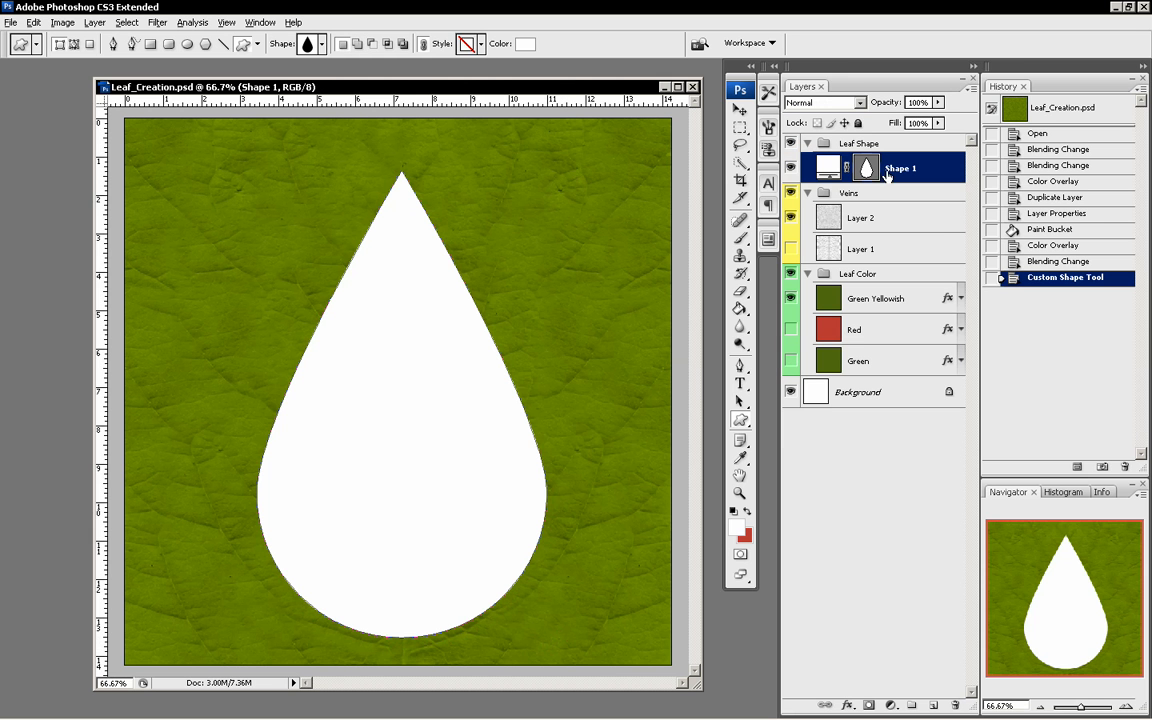
# Rasterize the raindrop shape layer and move it slightly upward and right over the central vein.
pyautogui.rightClick(946, 178)
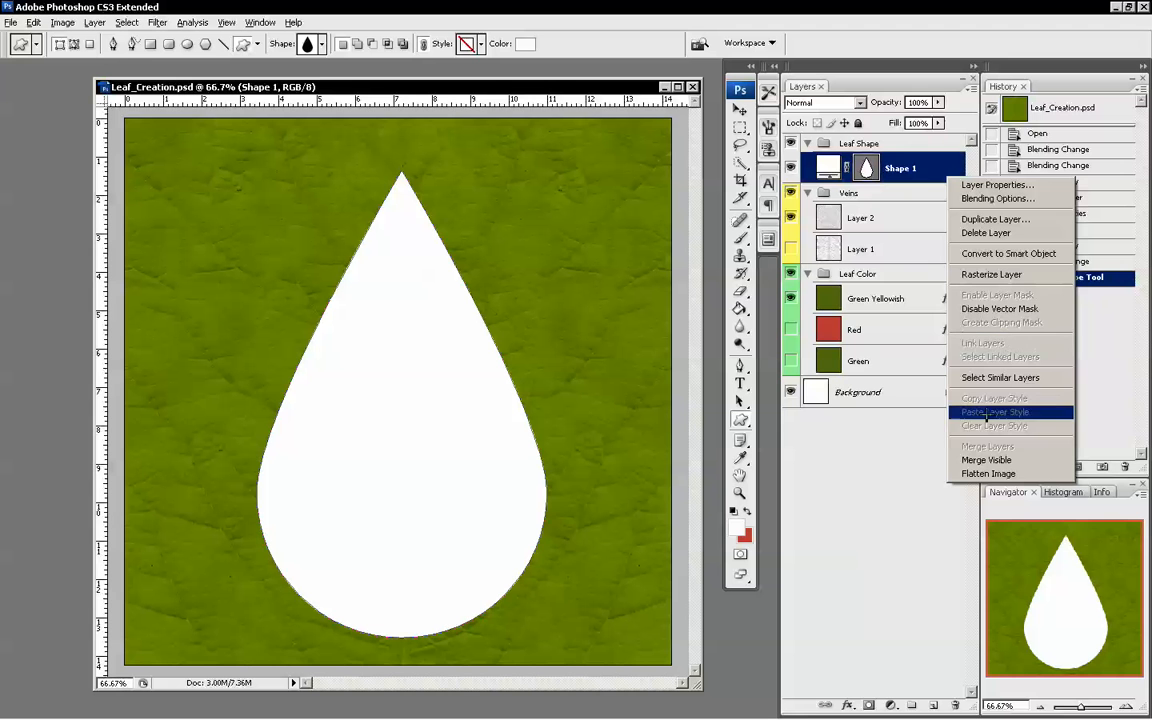
pyautogui.click(991, 274)
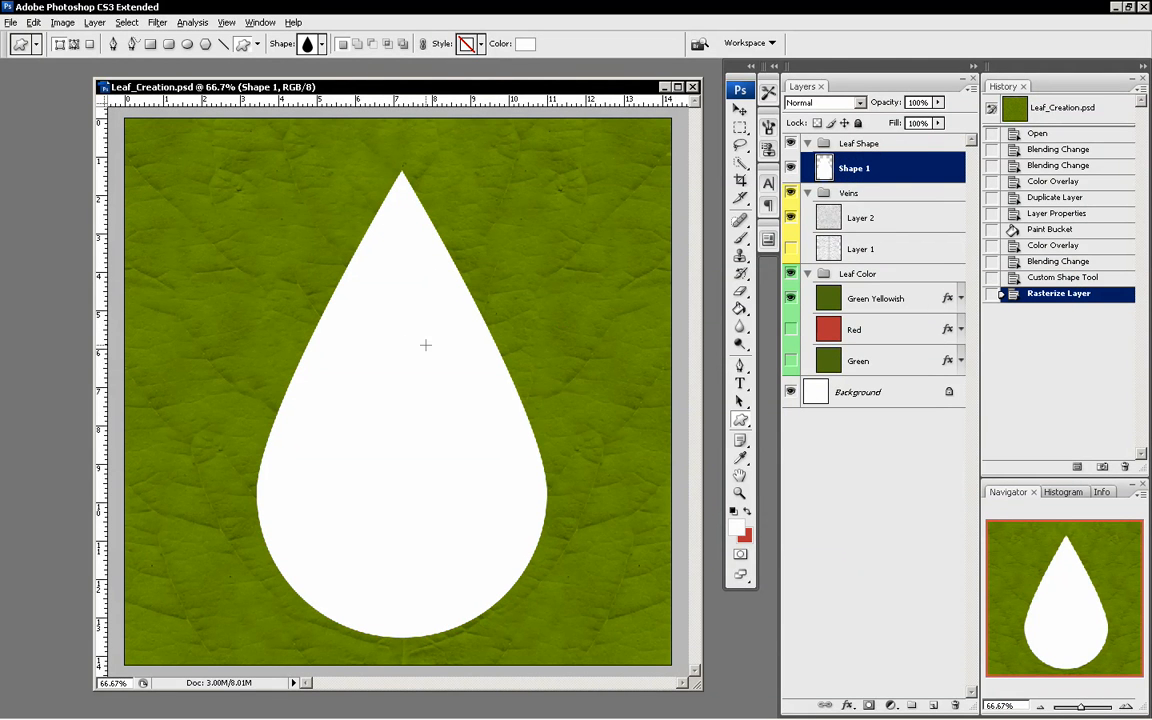
pyautogui.press('v')
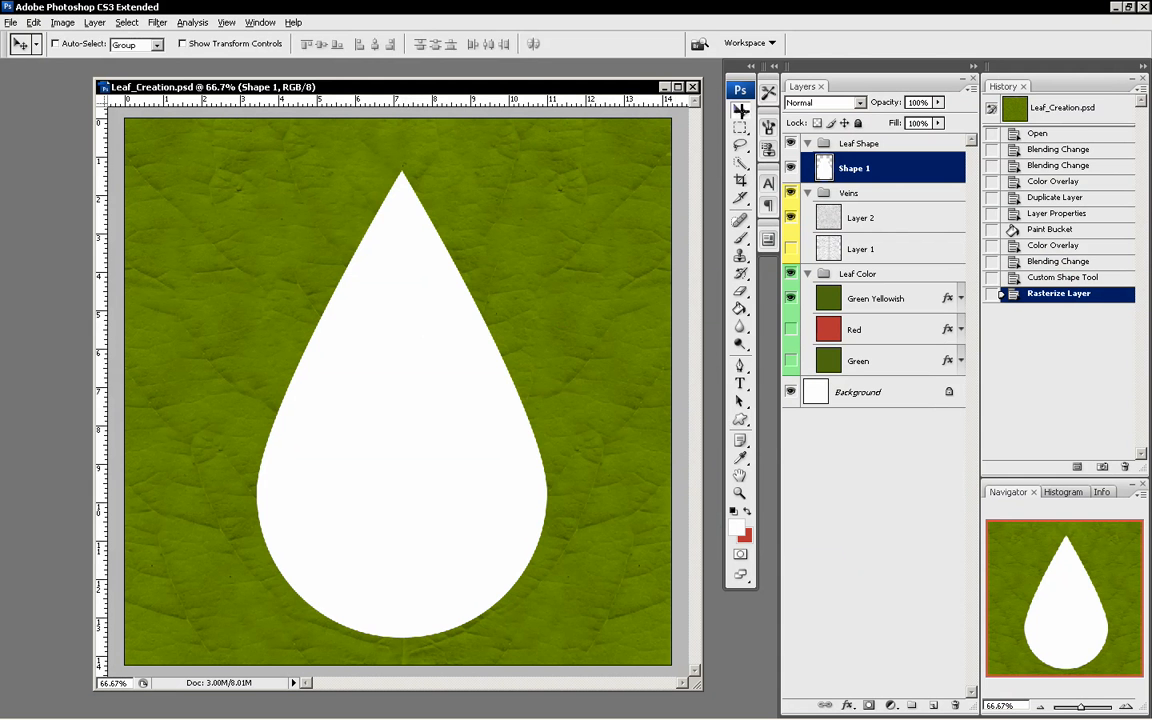
pyautogui.moveTo(534, 391)
pyautogui.mouseDown()
pyautogui.moveTo(546, 348)
pyautogui.moveTo(495, 443)
pyautogui.moveTo(548, 363)
pyautogui.moveTo(540, 380)
pyautogui.mouseUp()
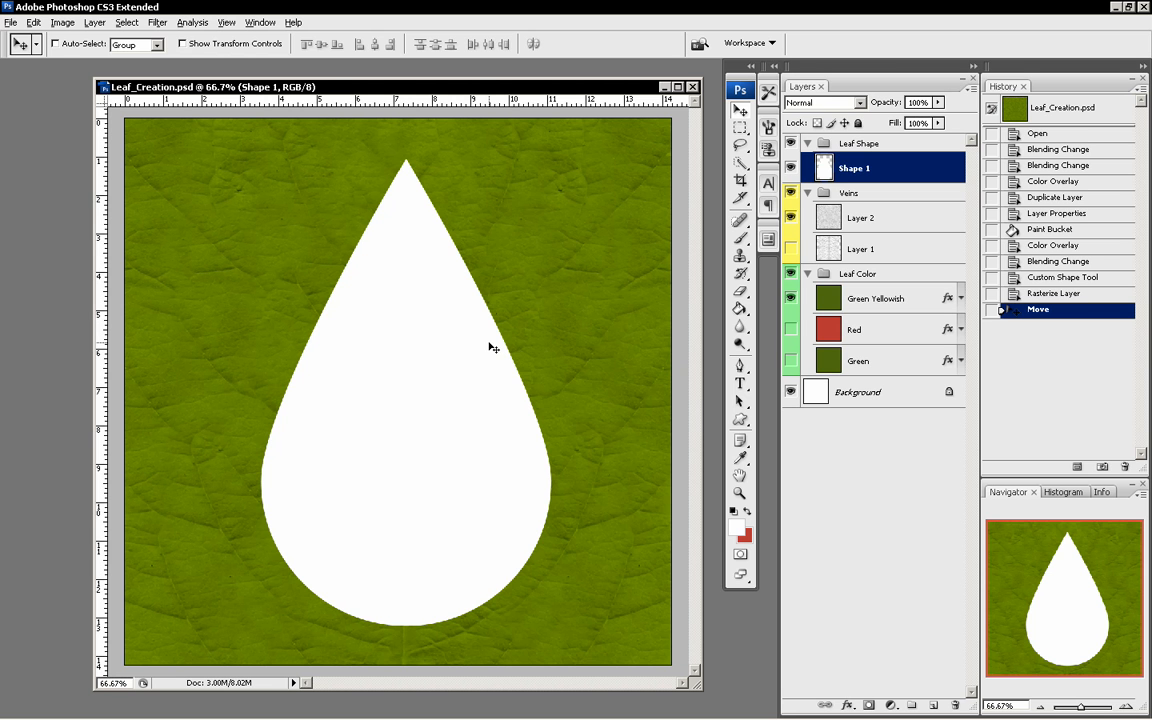
# Warp the raindrop with a custom warp, pulling its right edge into a smooth, outward-curving leaf side.
pyautogui.hotkey('ctrl', 't')
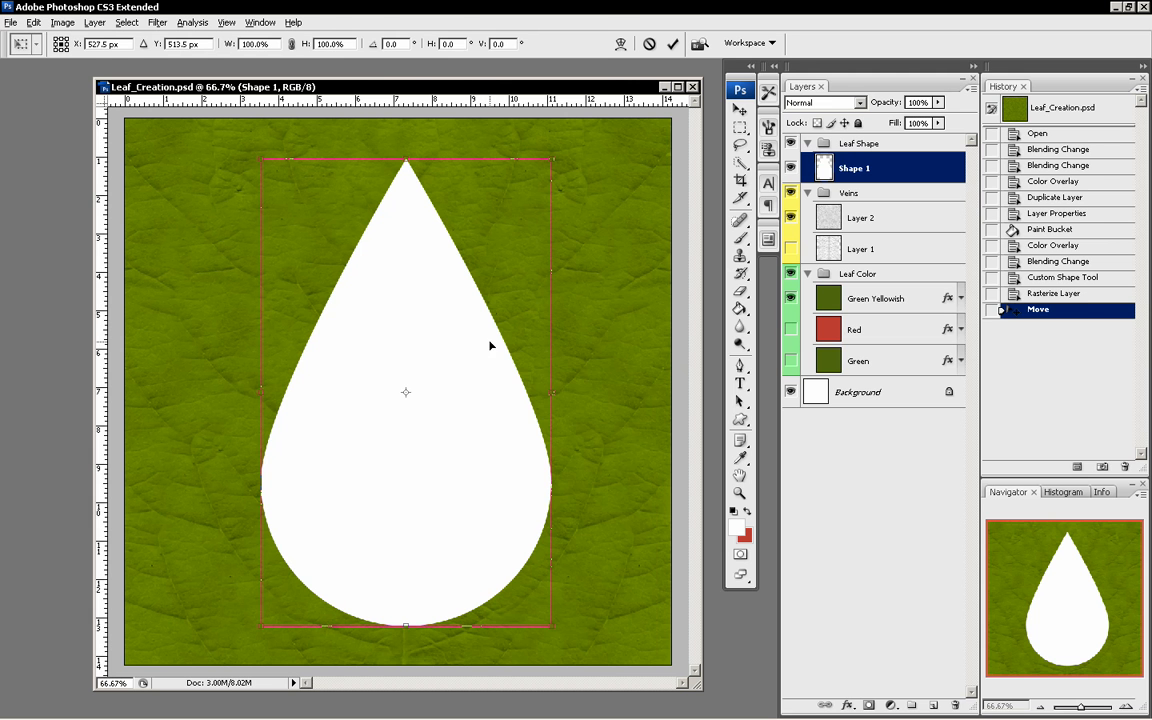
pyautogui.rightClick(489, 342)
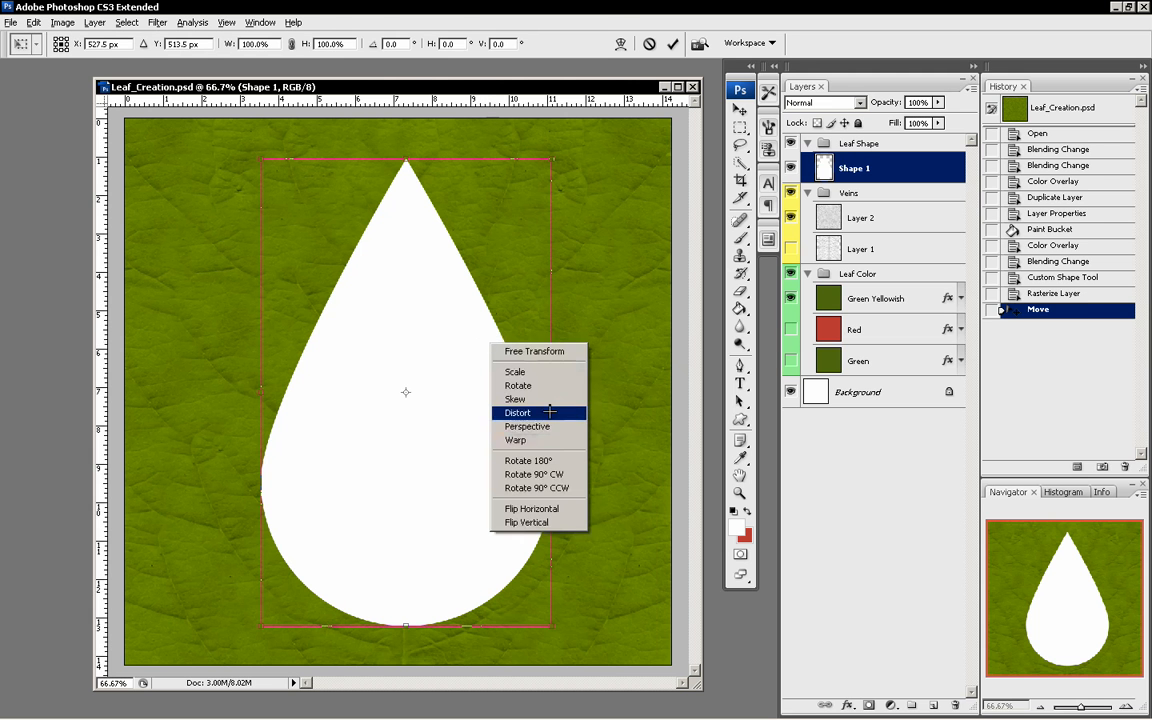
pyautogui.click(522, 440)
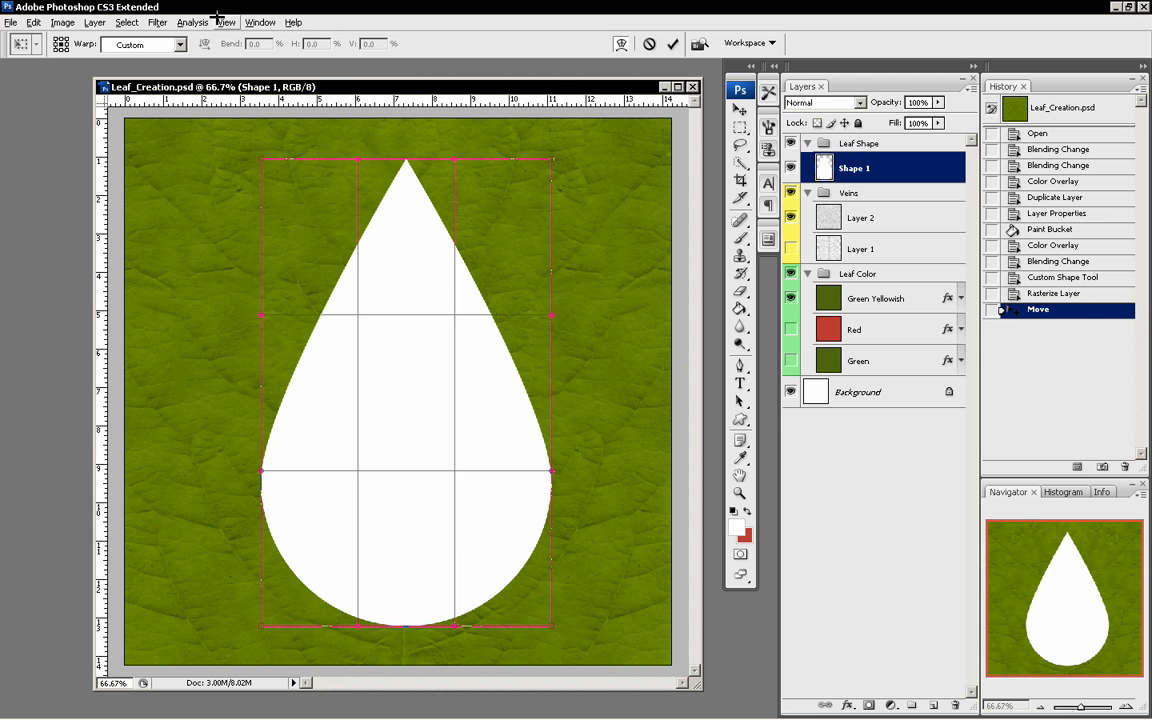
pyautogui.click(155, 22)
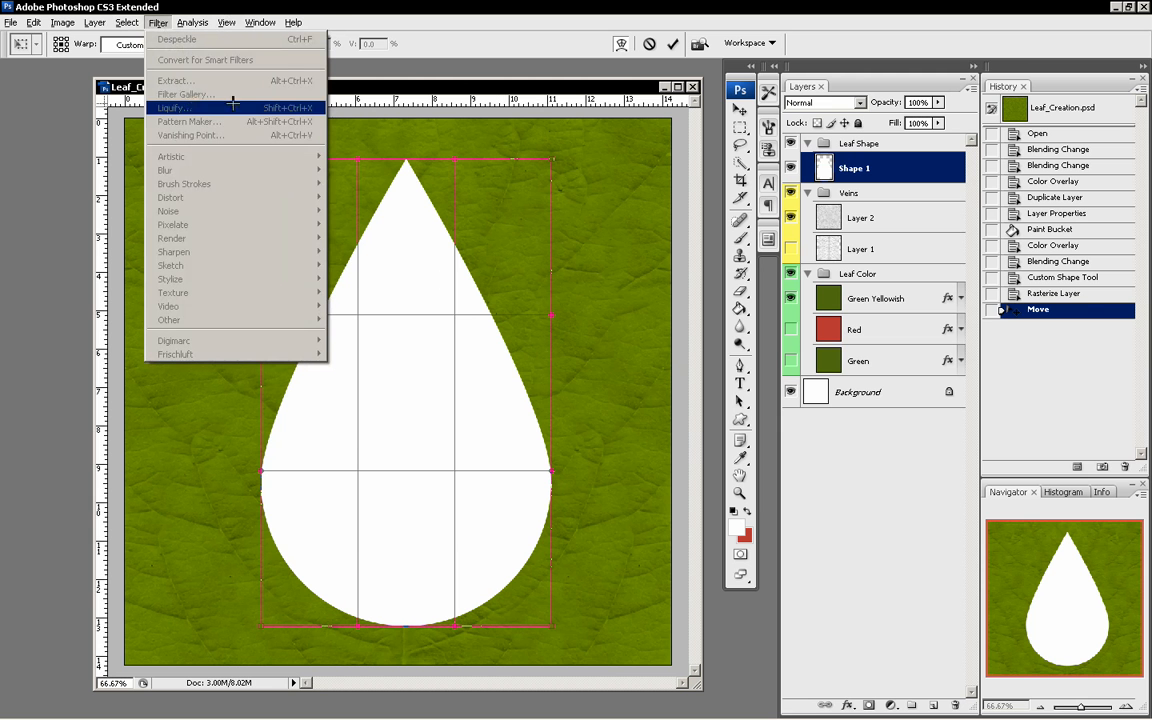
pyautogui.click(486, 88)
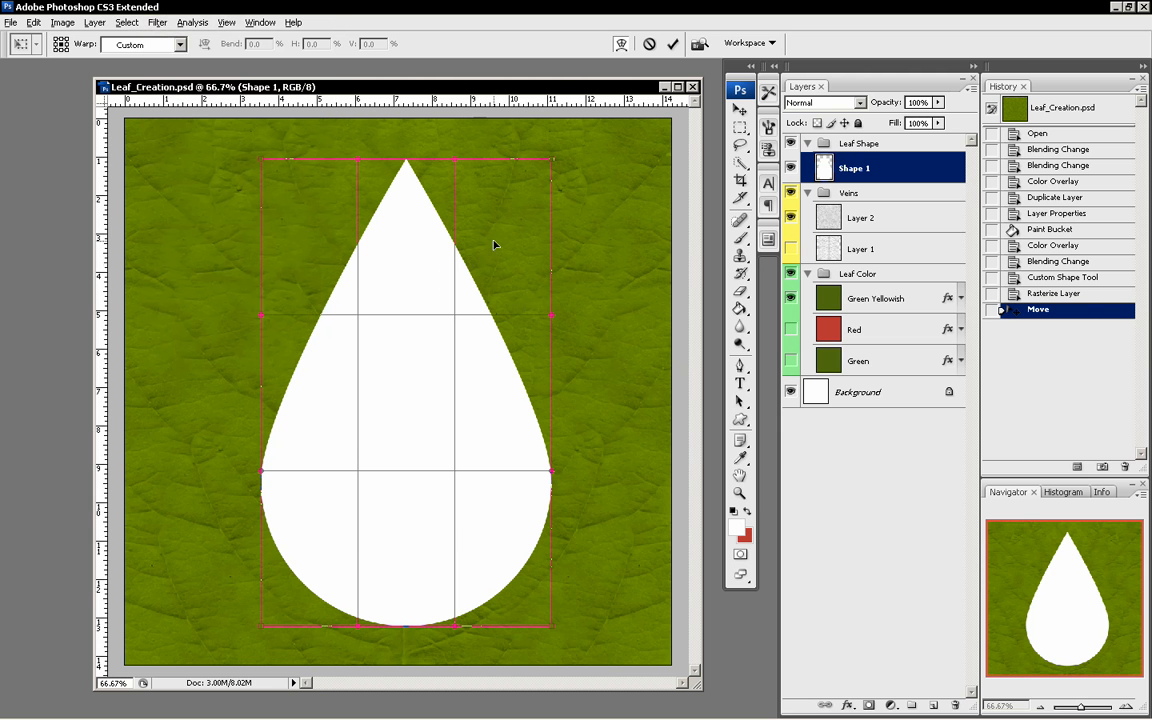
pyautogui.moveTo(478, 284); pyautogui.dragTo(450, 239)
pyautogui.moveTo(512, 368); pyautogui.dragTo(506, 348)
pyautogui.moveTo(544, 516); pyautogui.dragTo(522, 489)
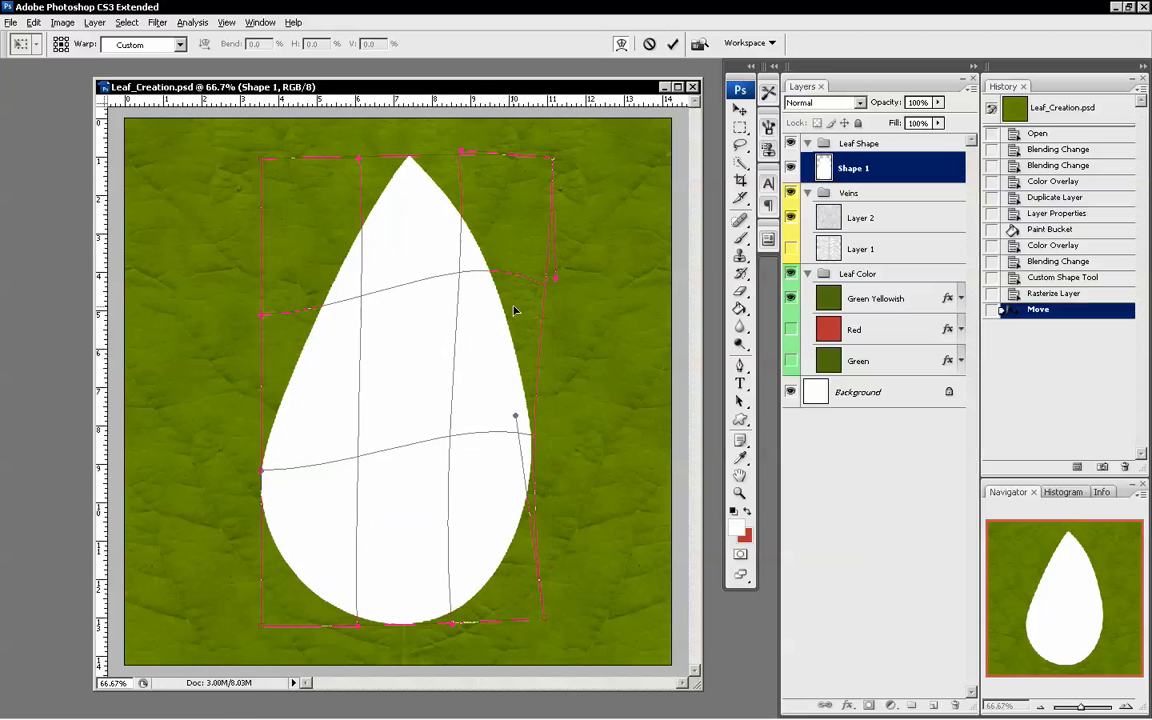
pyautogui.moveTo(508, 313); pyautogui.dragTo(517, 301)
pyautogui.moveTo(527, 470); pyautogui.dragTo(524, 476)
pyautogui.moveTo(507, 545); pyautogui.dragTo(513, 548)
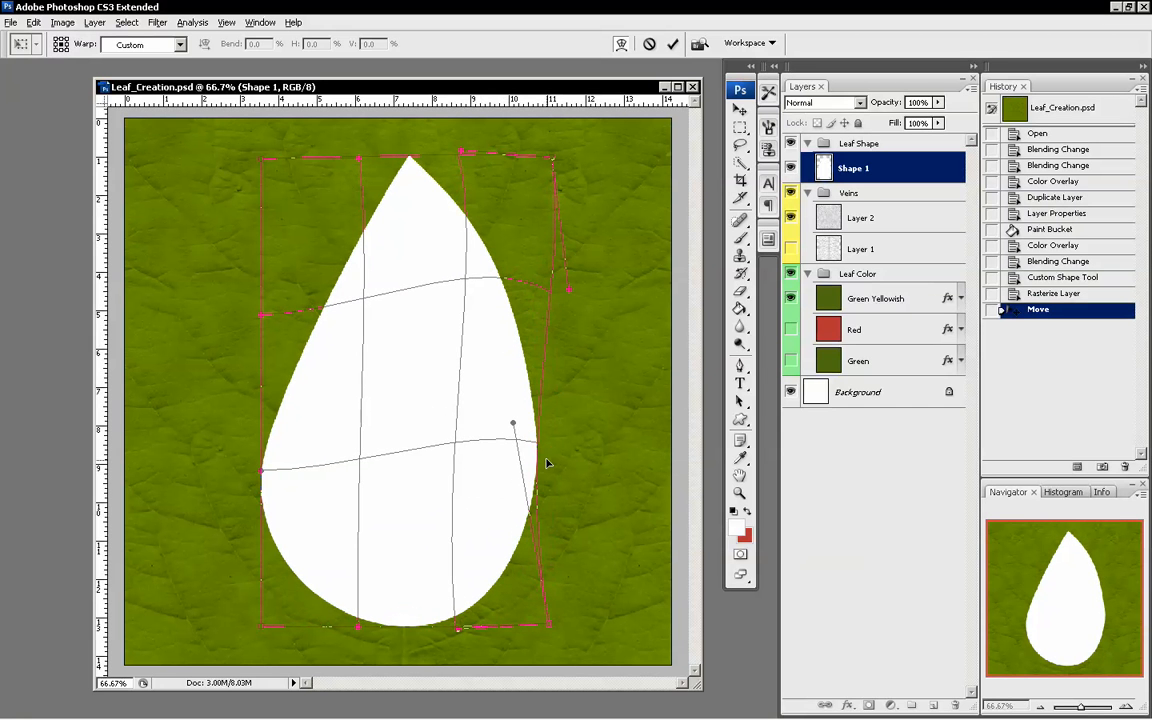
pyautogui.moveTo(525, 443); pyautogui.dragTo(527, 455)
pyautogui.moveTo(478, 202); pyautogui.dragTo(470, 203)
pyautogui.moveTo(522, 319)
pyautogui.mouseDown()
pyautogui.moveTo(517, 339)
pyautogui.moveTo(523, 324)
pyautogui.mouseUp()
pyautogui.moveTo(533, 394); pyautogui.dragTo(539, 393)
pyautogui.moveTo(521, 587)
pyautogui.mouseDown()
pyautogui.moveTo(516, 614)
pyautogui.moveTo(521, 588)
pyautogui.mouseUp()
pyautogui.moveTo(526, 471); pyautogui.dragTo(513, 470)
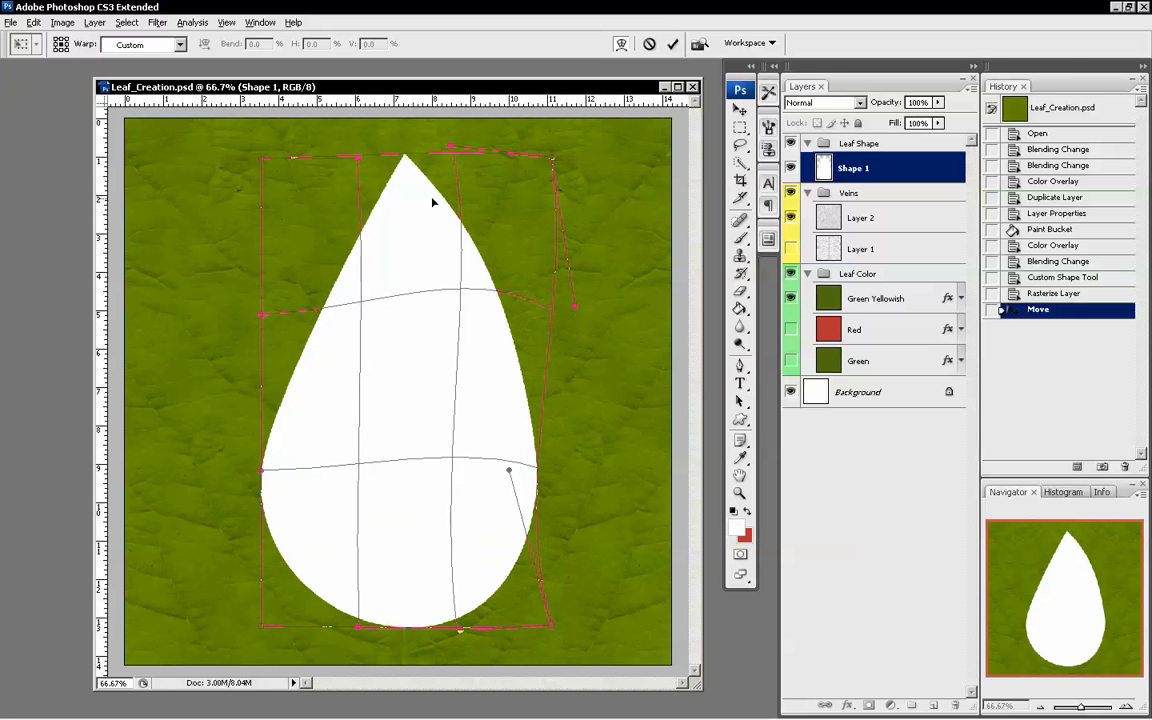
# Shift the drop's tip to the left, round out its upper right edge, and apply the warp.
pyautogui.moveTo(419, 173); pyautogui.dragTo(403, 165)
pyautogui.hotkey('ctrl', 'z')
pyautogui.hotkey('ctrl', 'z')
pyautogui.moveTo(490, 310)
pyautogui.mouseDown()
pyautogui.moveTo(493, 288)
pyautogui.moveTo(495, 298)
pyautogui.mouseUp()
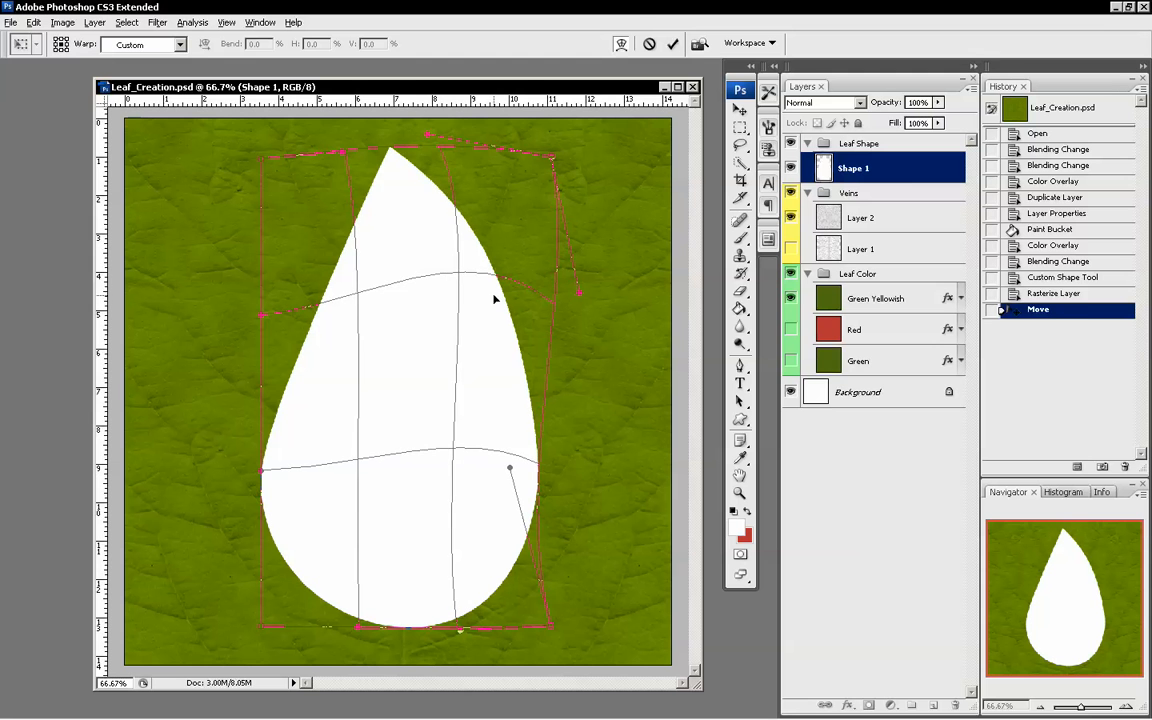
pyautogui.moveTo(450, 226); pyautogui.dragTo(447, 211)
pyautogui.press('Return')
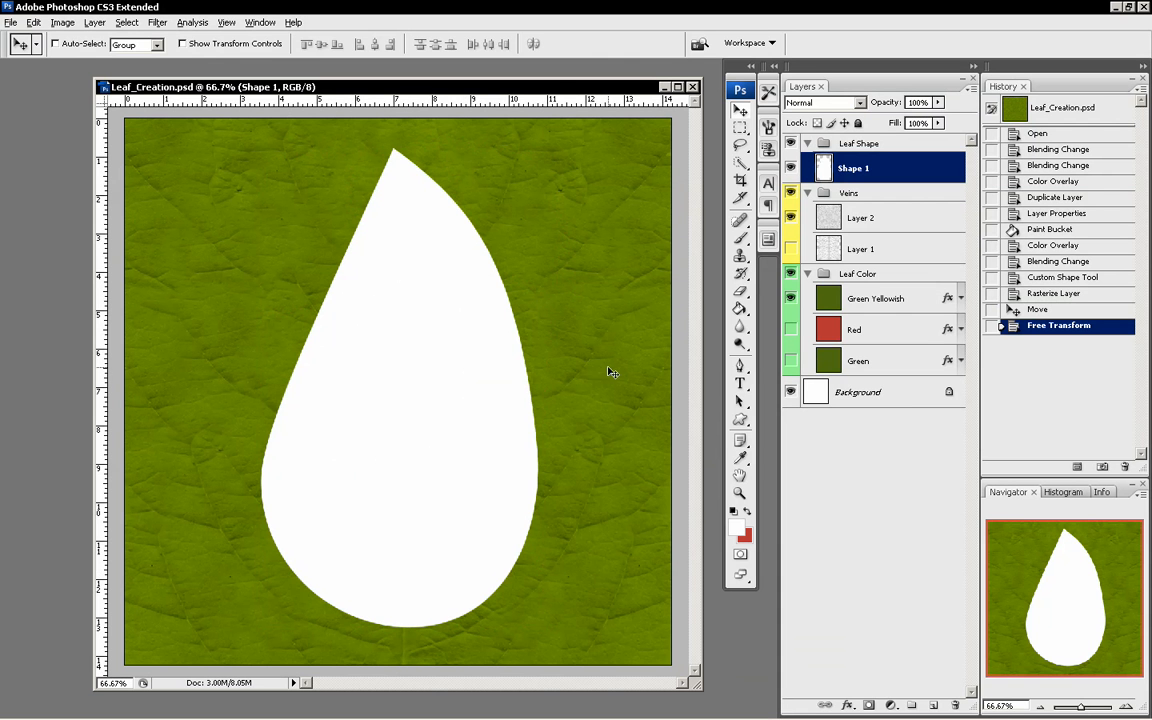
# Select the drop's right half with a rectangular marquee along the central vein and copy it onto a new layer.
pyautogui.press('m')
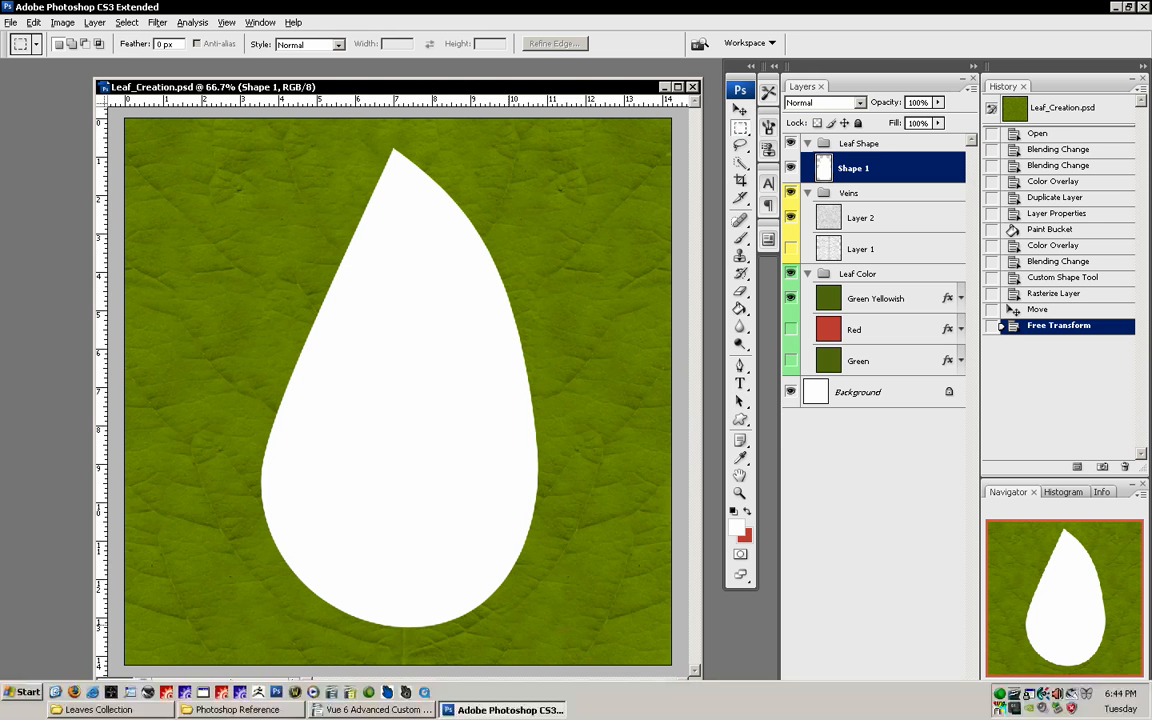
pyautogui.moveTo(493, 535); pyautogui.dragTo(403, 130)
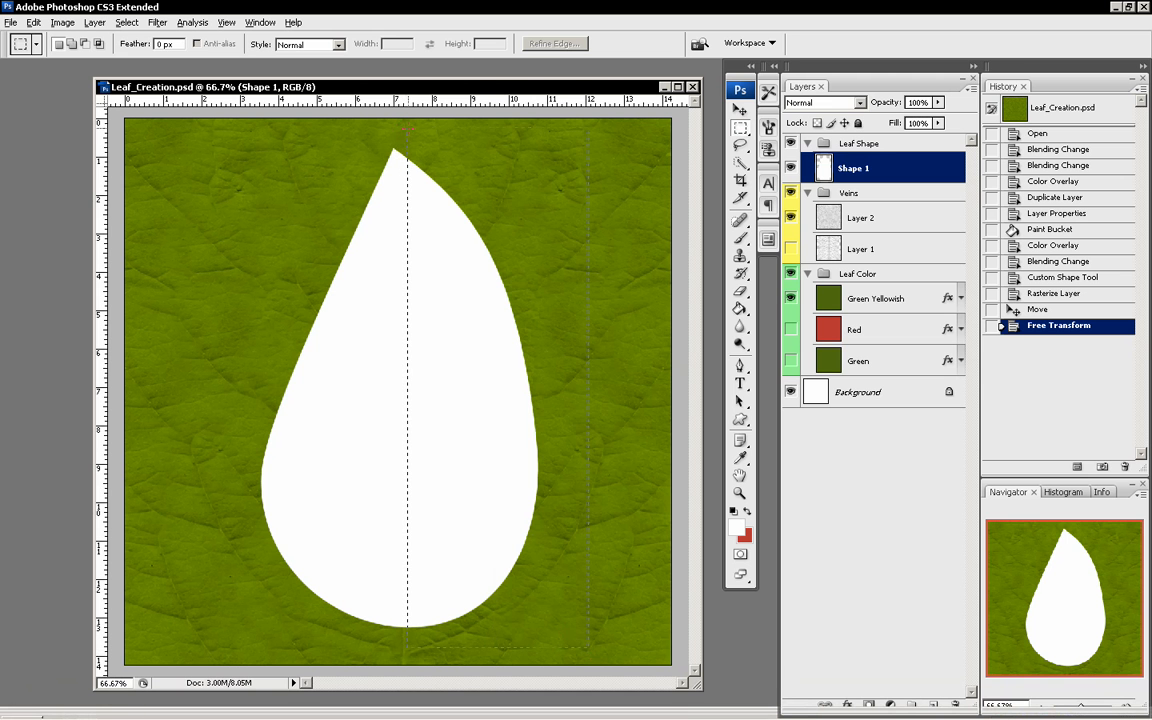
pyautogui.moveTo(406, 128); pyautogui.dragTo(410, 125)
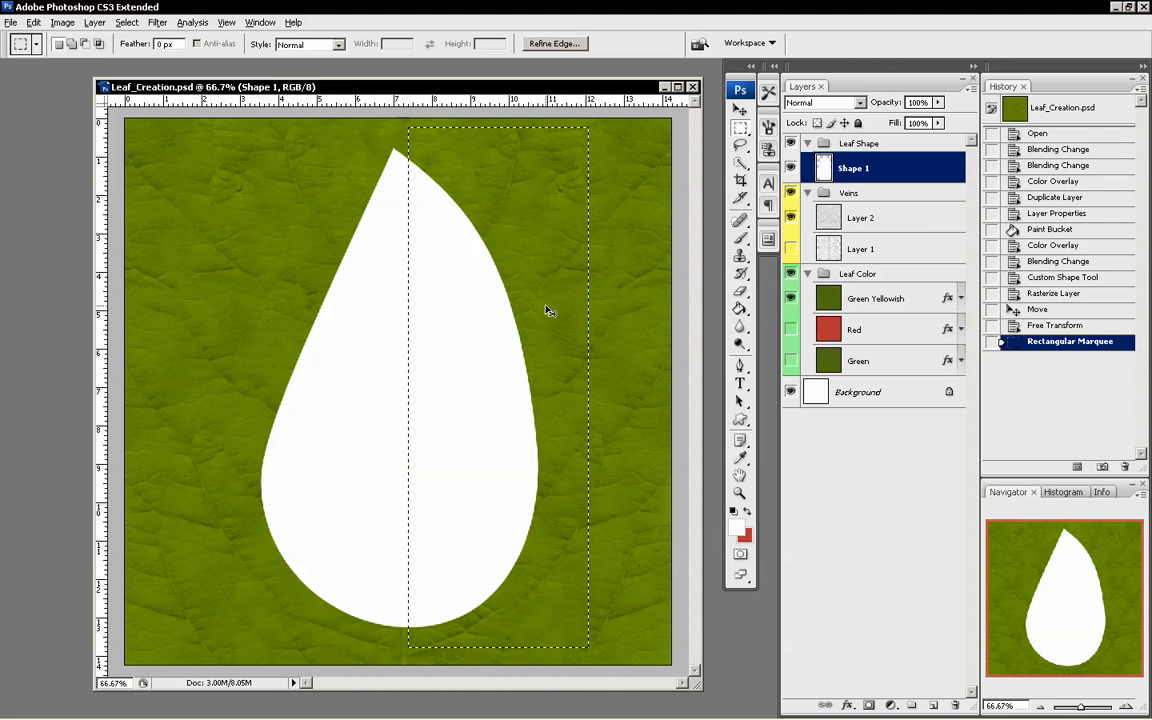
pyautogui.hotkey('ctrl', 'c')
pyautogui.hotkey('ctrl', 'v')
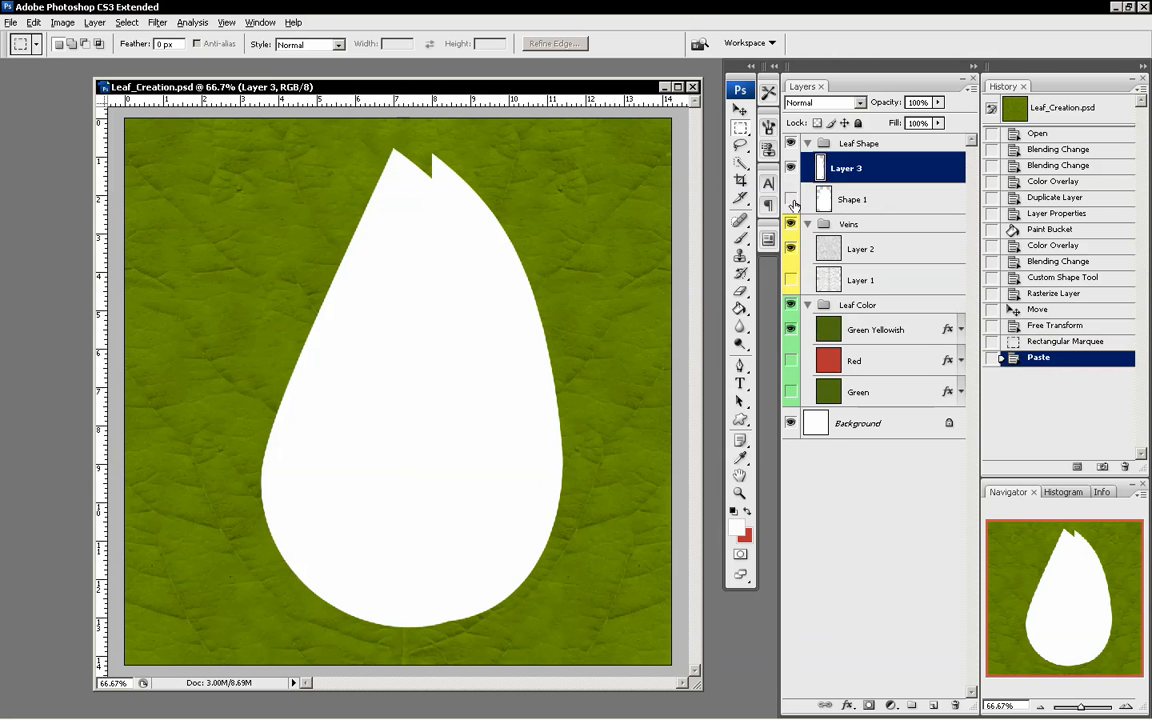
# Hide the Shape 1 layer and move the pasted half so its straight edge lines up along the central vein.
pyautogui.click(791, 200)
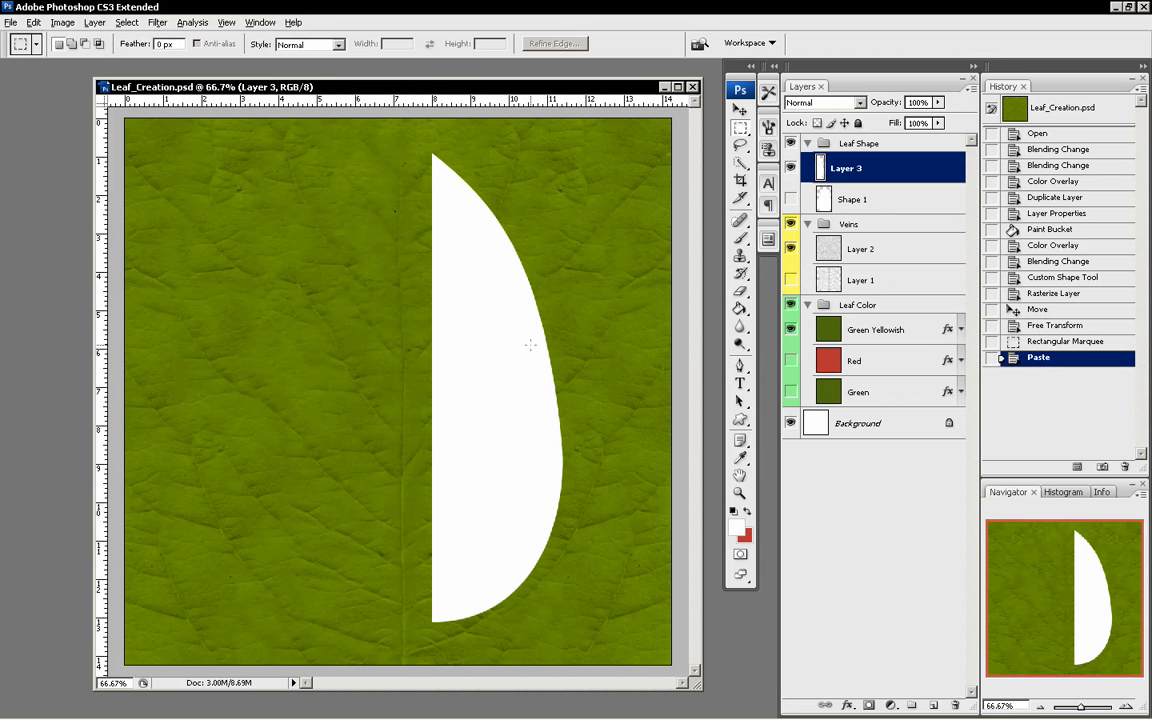
pyautogui.moveTo(508, 365); pyautogui.dragTo(484, 368)
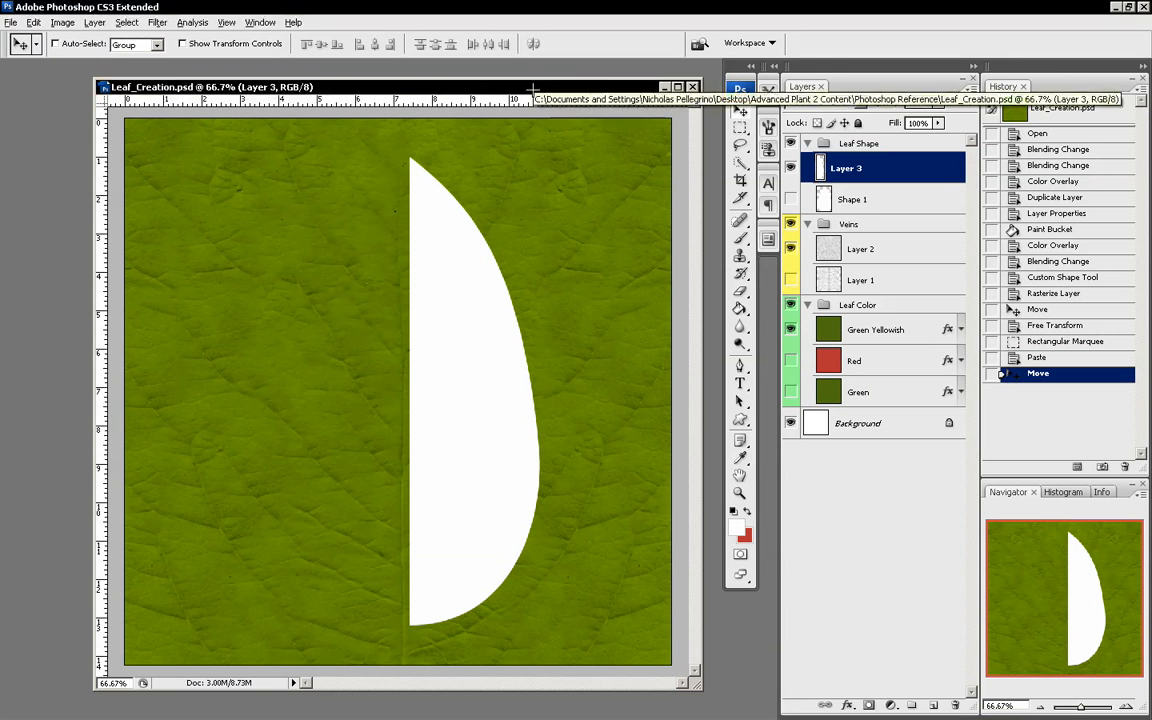
pyautogui.moveTo(470, 86); pyautogui.dragTo(473, 83)
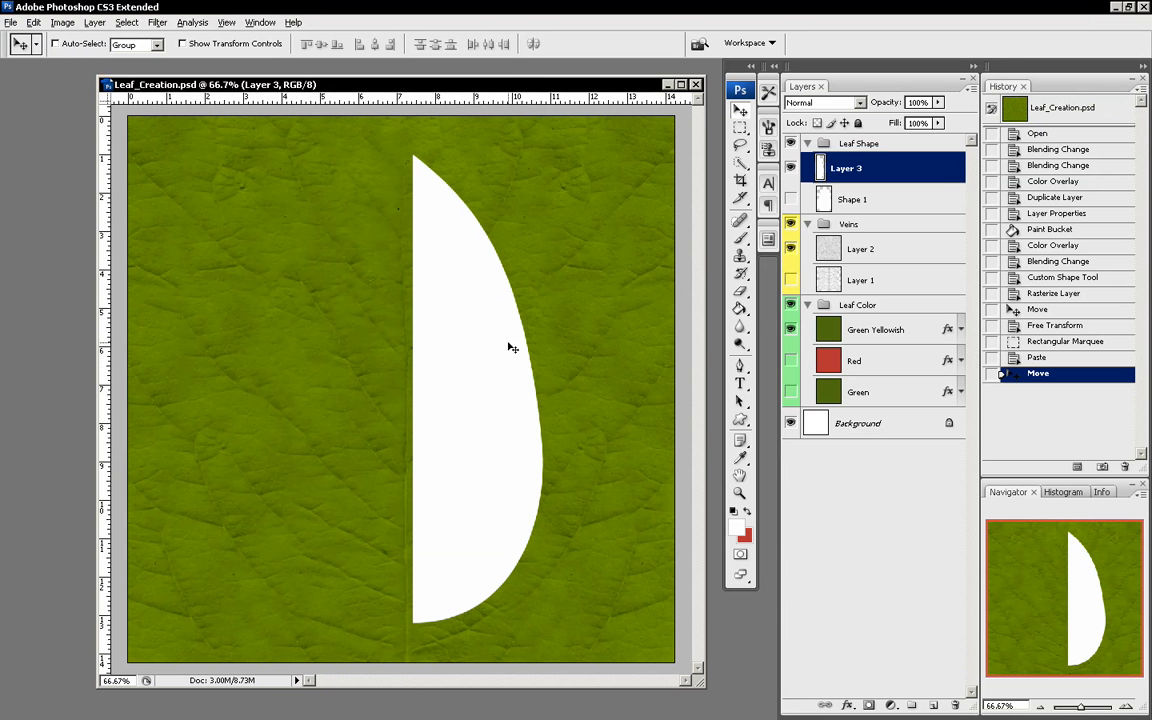
# Duplicate the half-leaf shape to the left of the original and flip the copy horizontally.
pyautogui.moveTo(556, 389); pyautogui.dragTo(396, 380)
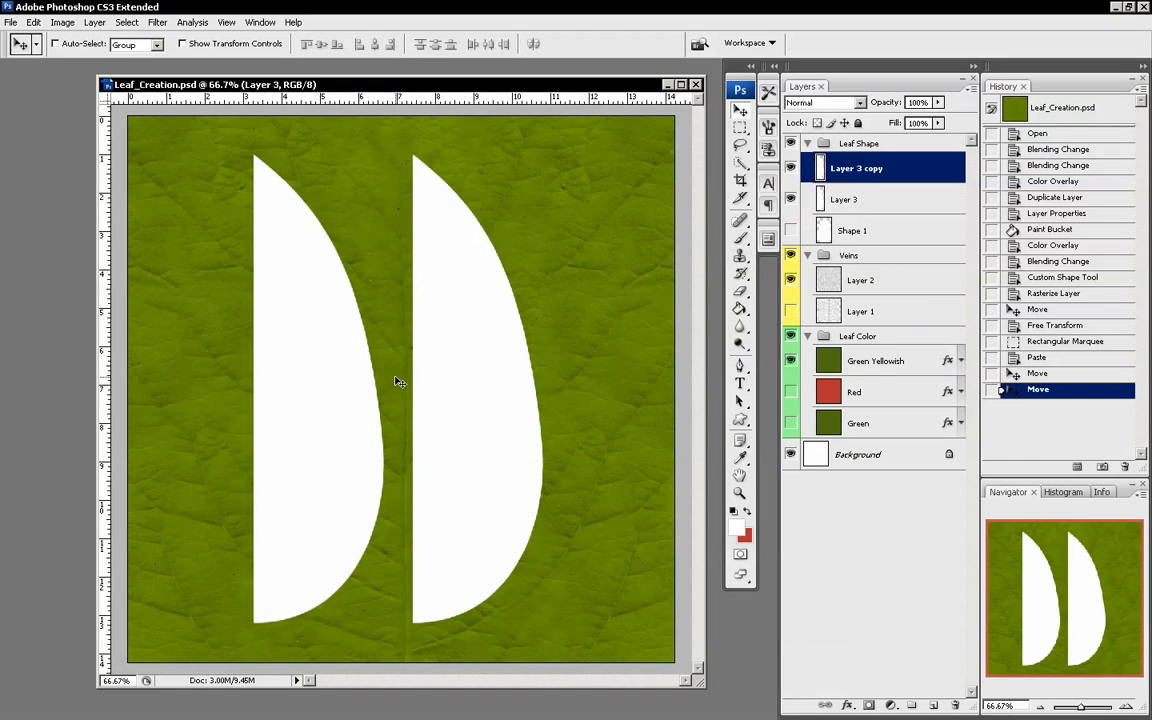
pyautogui.click(789, 170)
pyautogui.hotkey('ctrl', 't')
pyautogui.rightClick(330, 305)
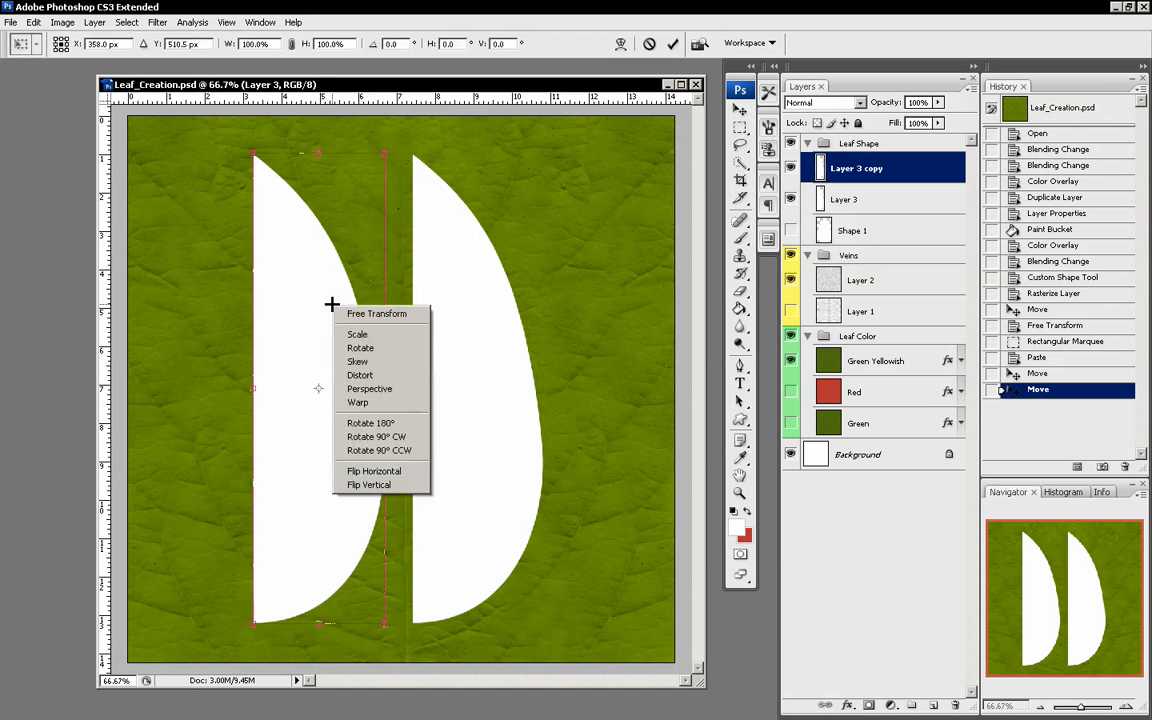
pyautogui.click(404, 470)
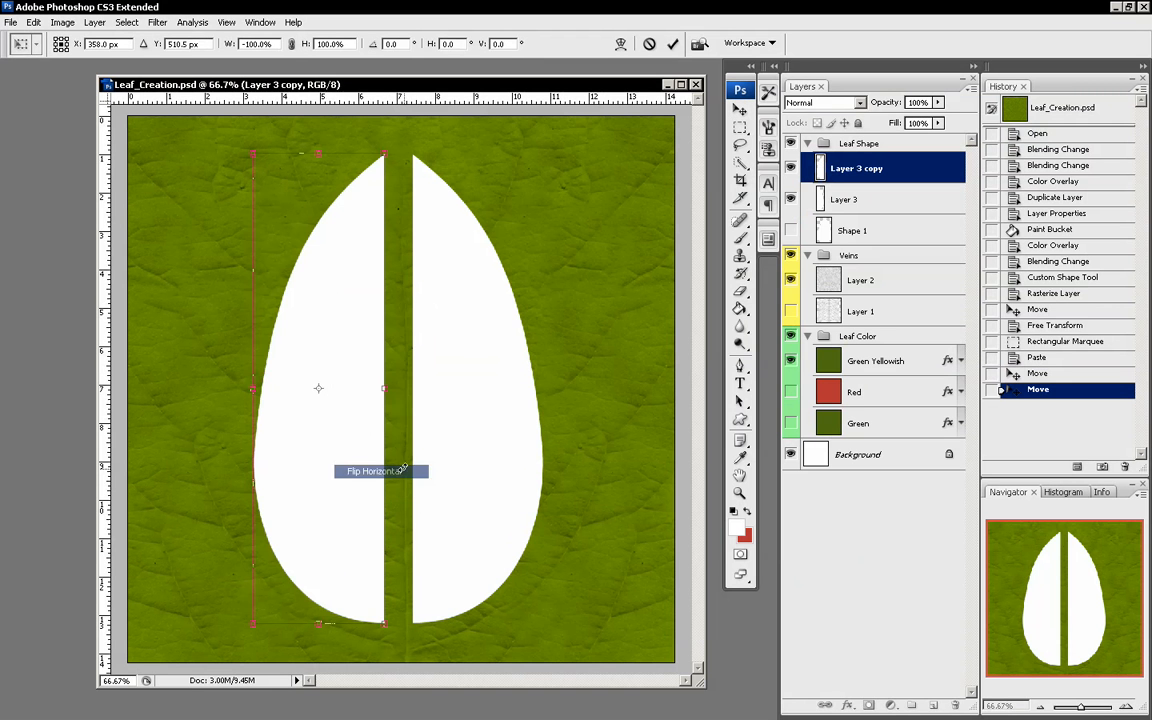
# Move the mirrored half flush against the original half's straight edge and apply the transform.
pyautogui.moveTo(341, 309); pyautogui.dragTo(369, 309)
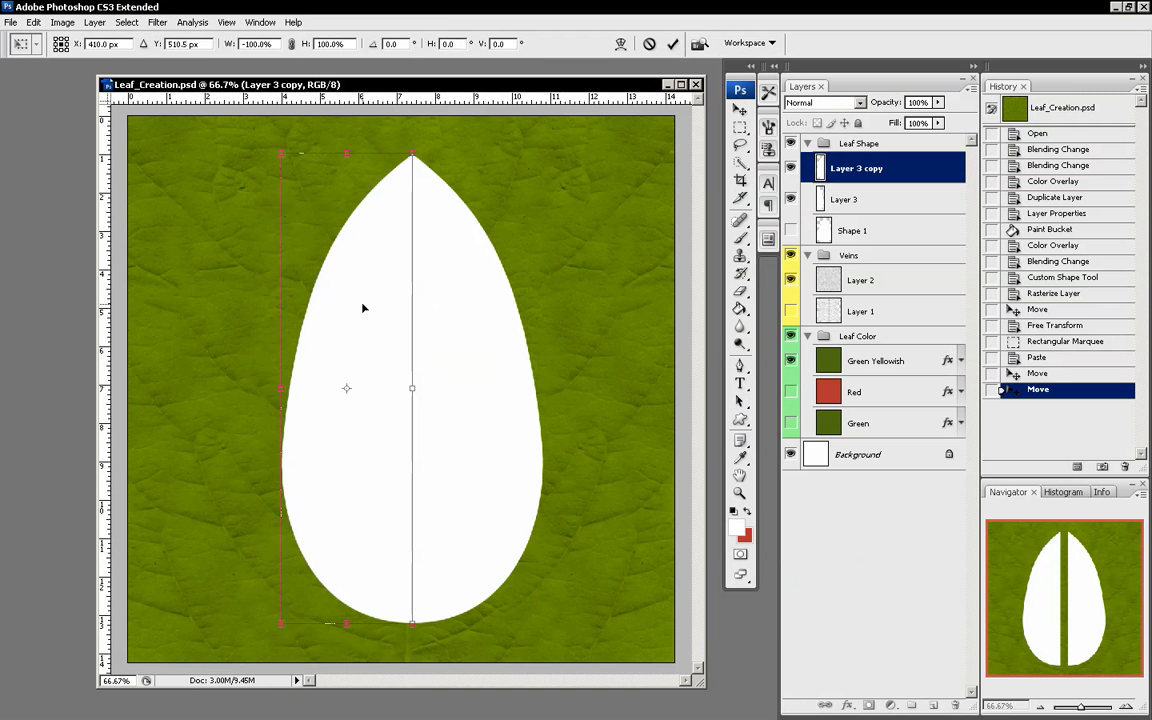
pyautogui.click(228, 21)
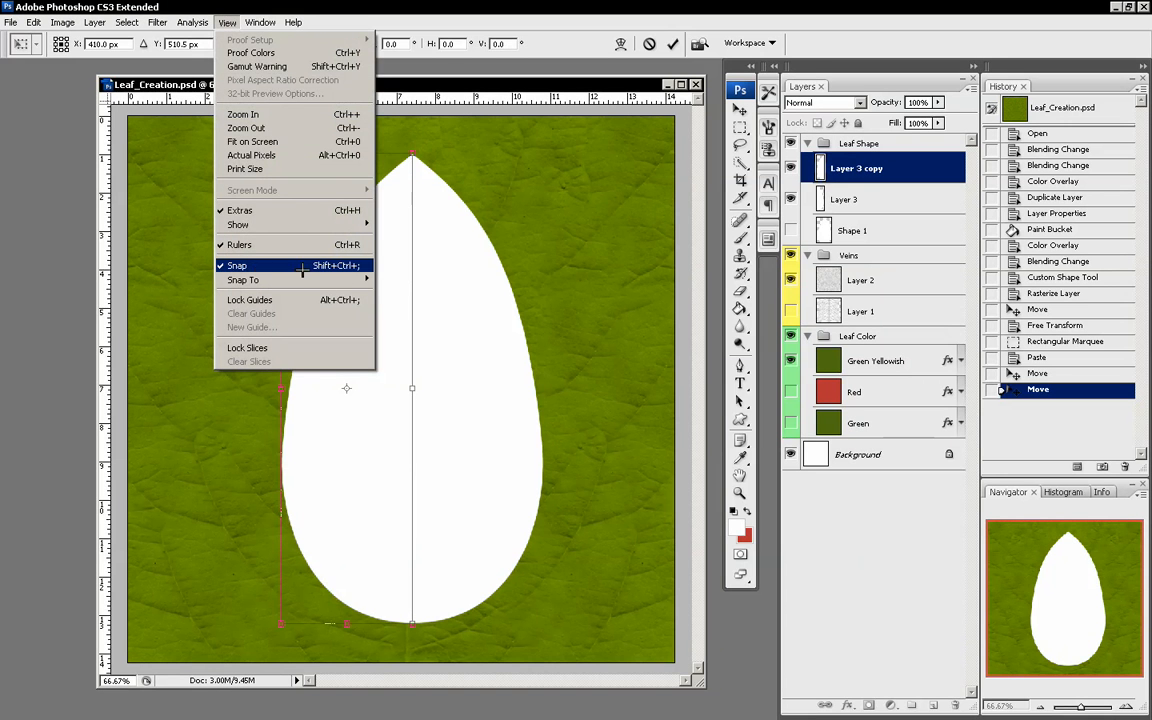
pyautogui.moveTo(411, 434)
pyautogui.mouseDown()
pyautogui.moveTo(361, 455)
pyautogui.moveTo(398, 455)
pyautogui.mouseUp()
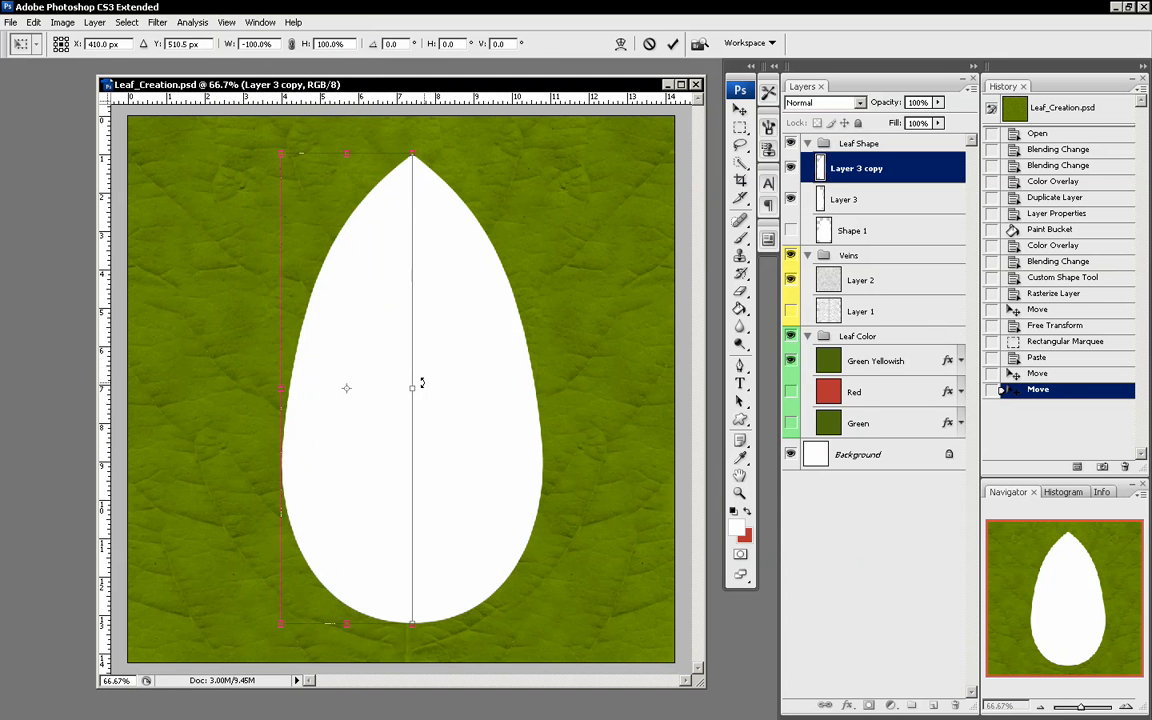
pyautogui.press('Return')
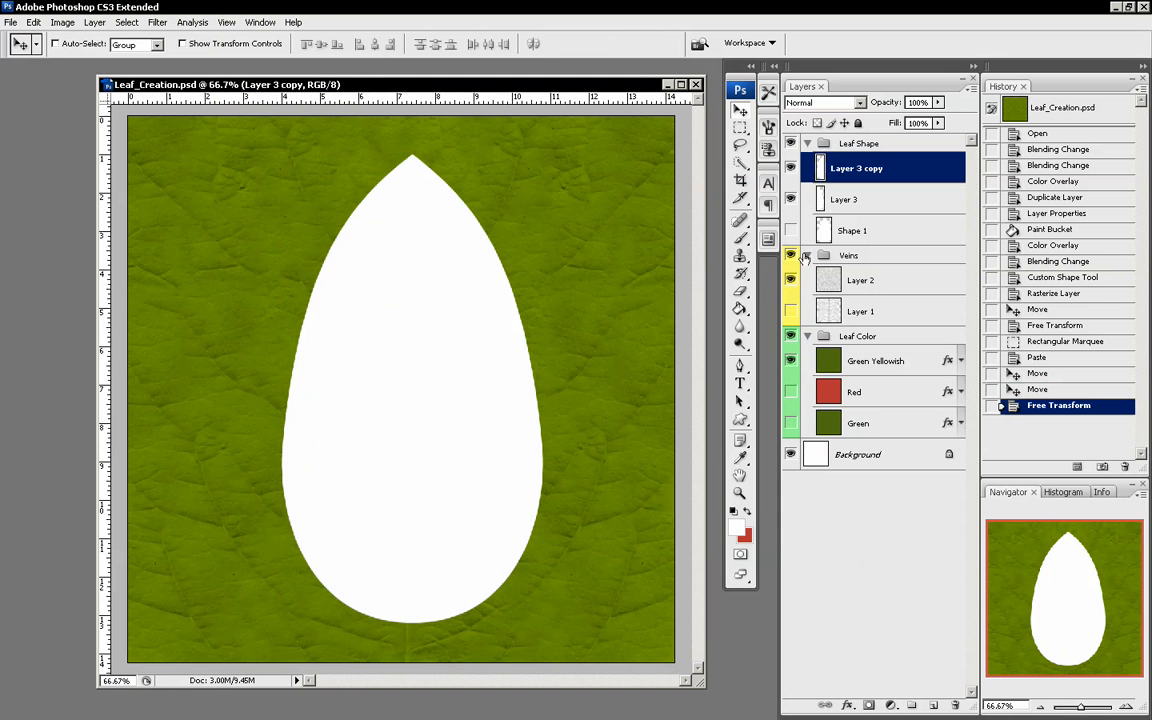
# Check both leaf halves by toggling their visibility, and merge the mirrored copy down into Layer 3.
pyautogui.click(792, 170)
pyautogui.click(792, 170)
pyautogui.click(792, 199)
pyautogui.click(792, 199)
pyautogui.hotkey('ctrl', 'e')
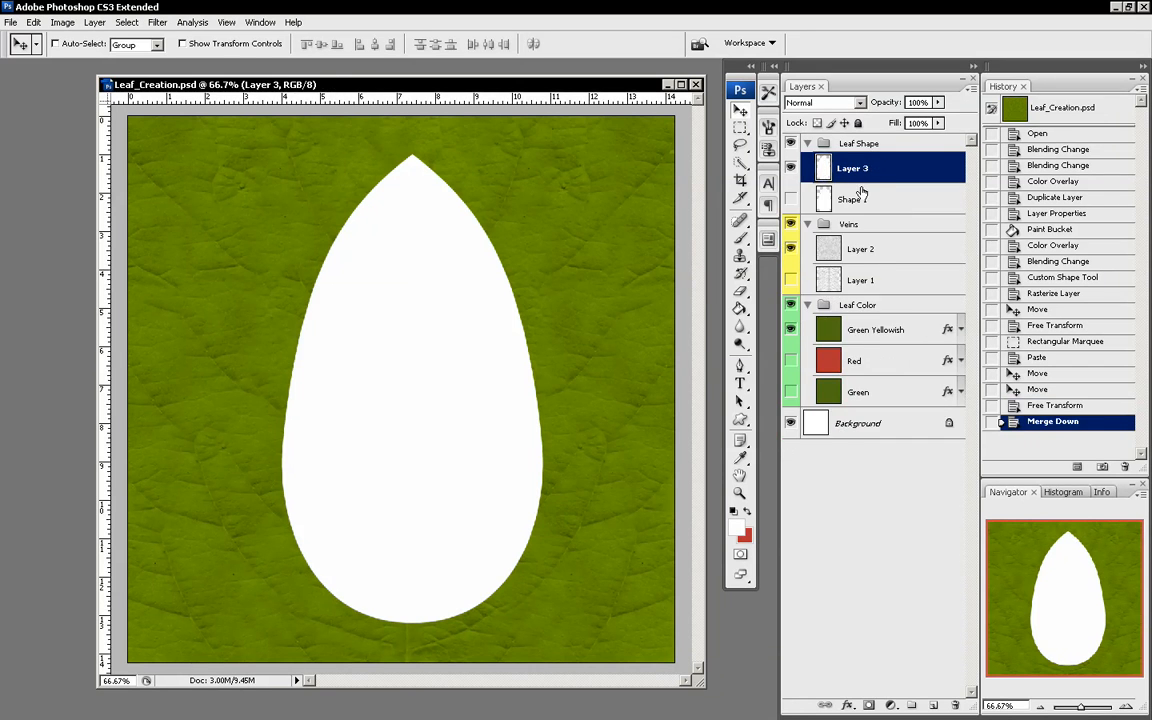
# Move the merged leaf shape slightly left and up to center it over the main vein.
pyautogui.click(803, 169)
pyautogui.click(803, 169)
pyautogui.moveTo(431, 406)
pyautogui.mouseDown()
pyautogui.moveTo(408, 404)
pyautogui.moveTo(425, 402)
pyautogui.mouseUp()
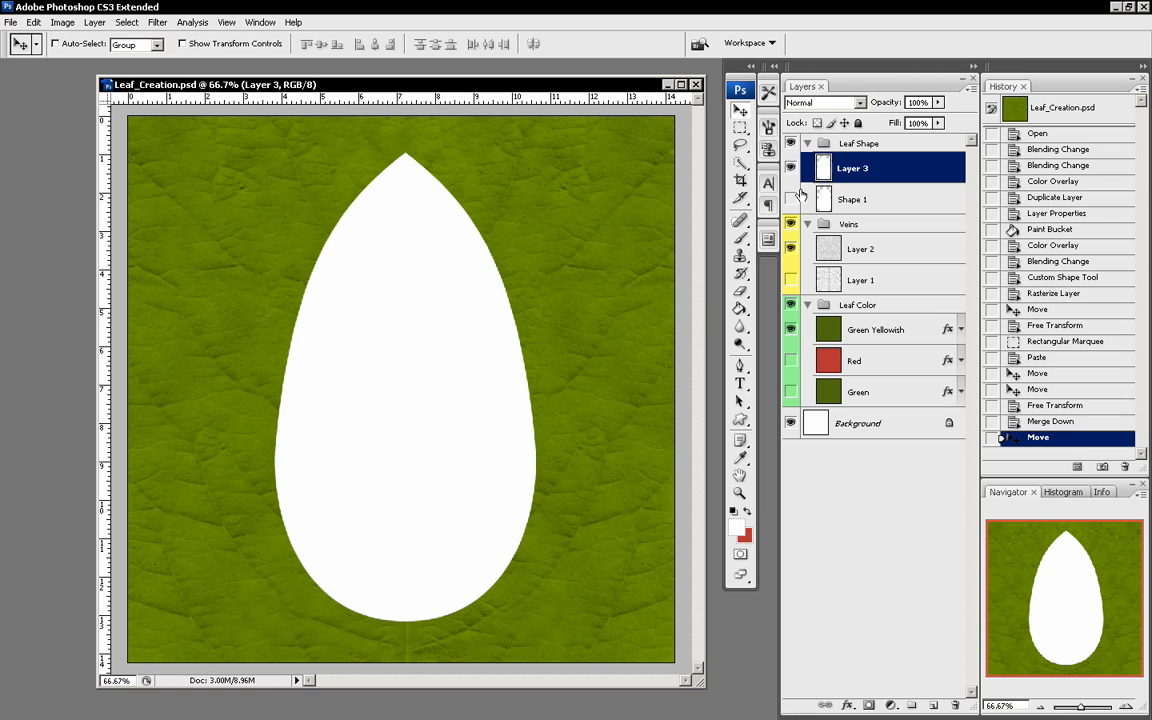
# Delete the Shape 1 layer from the Leaf Shape group and check Layer 3 by toggling its visibility.
pyautogui.click(860, 199)
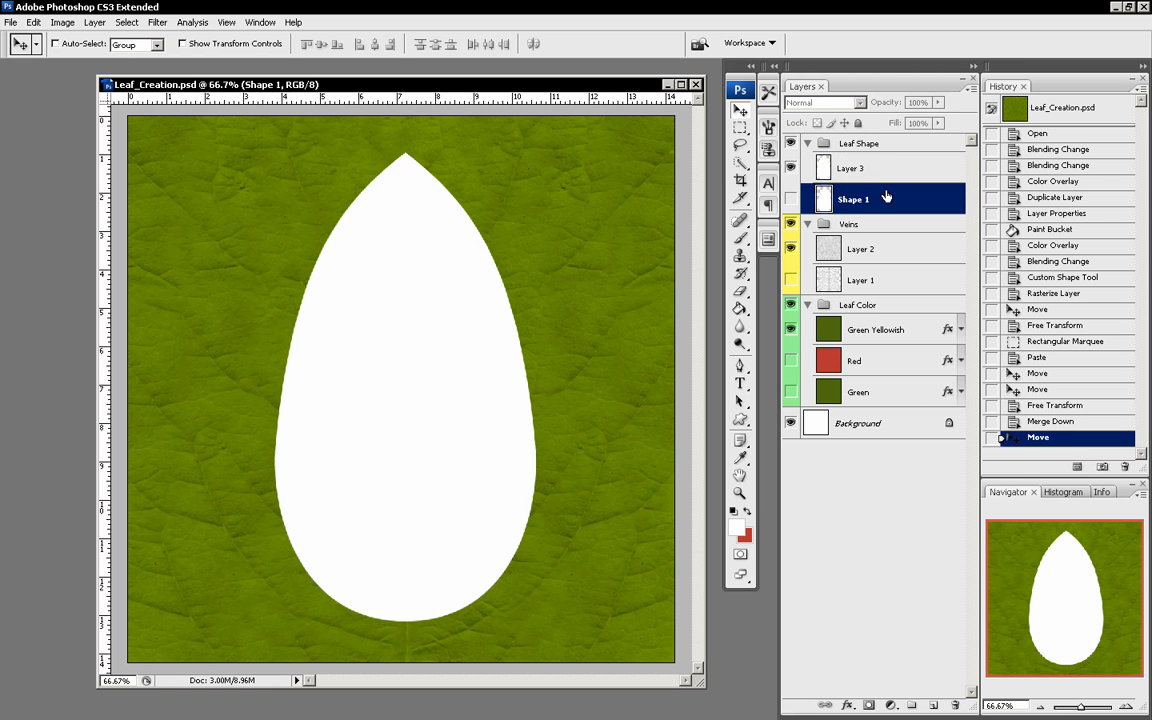
pyautogui.rightClick(886, 197)
pyautogui.click(936, 250)
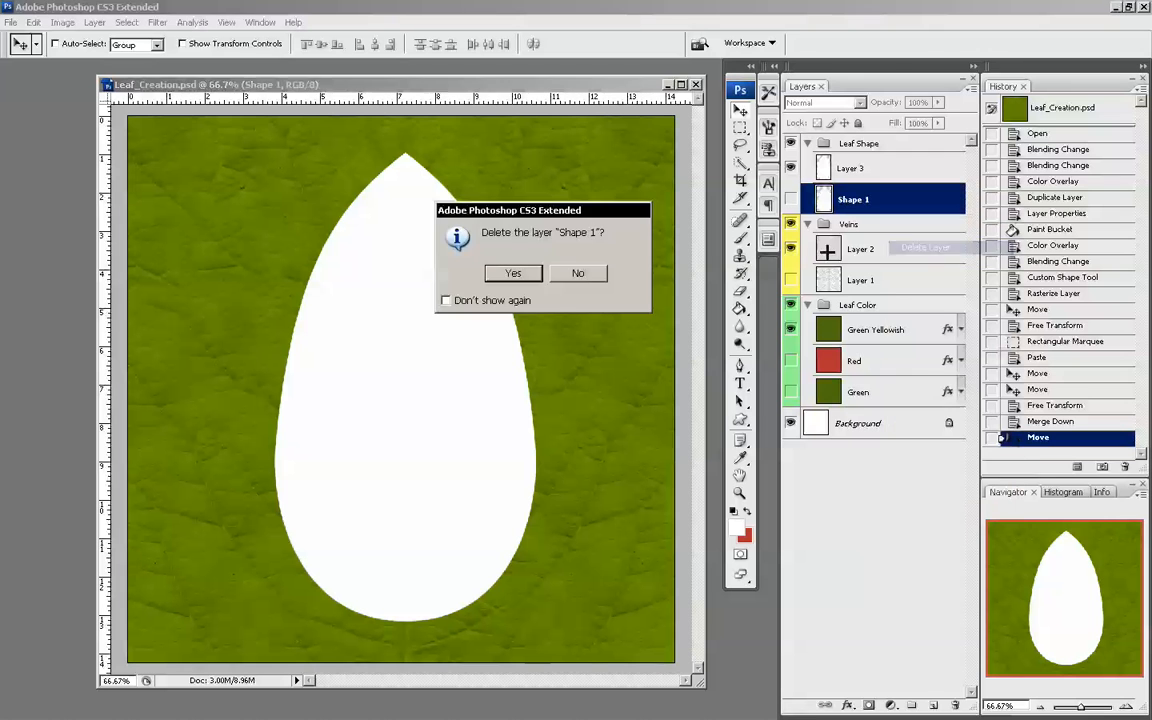
pyautogui.click(513, 273)
pyautogui.click(791, 168)
pyautogui.click(791, 168)
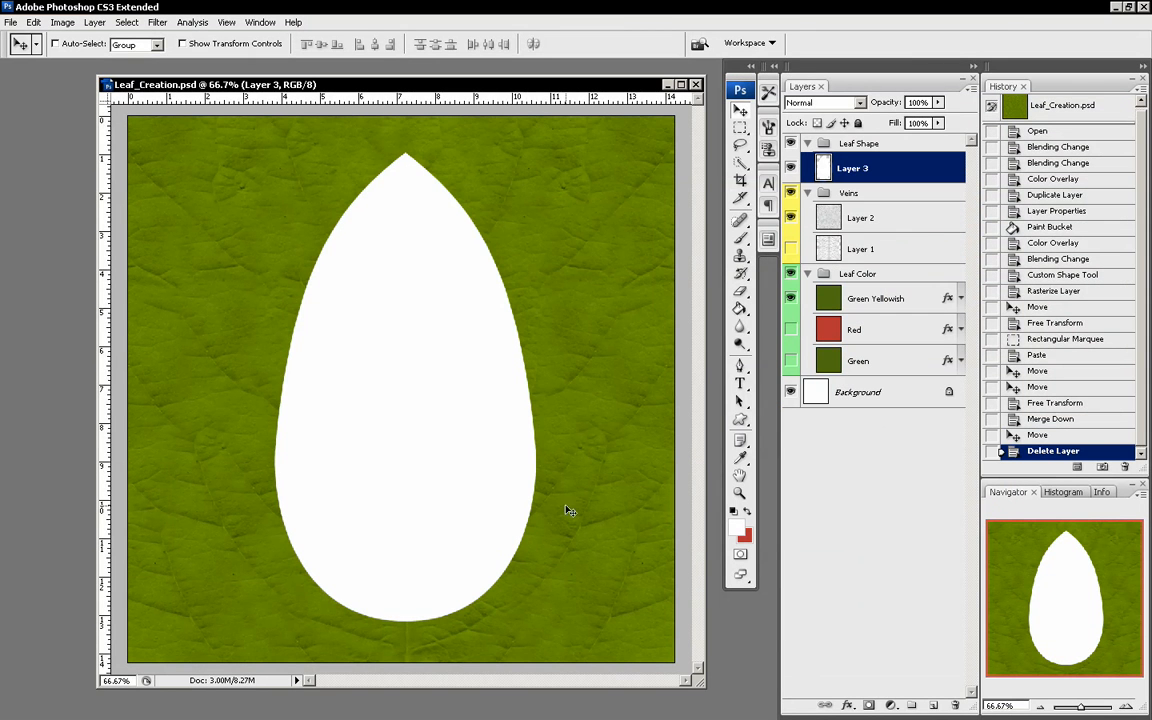
# Move the white leaf shape slightly left over the main vein and set Layer 3's blend mode to Multiply.
pyautogui.moveTo(538, 498); pyautogui.dragTo(534, 497)
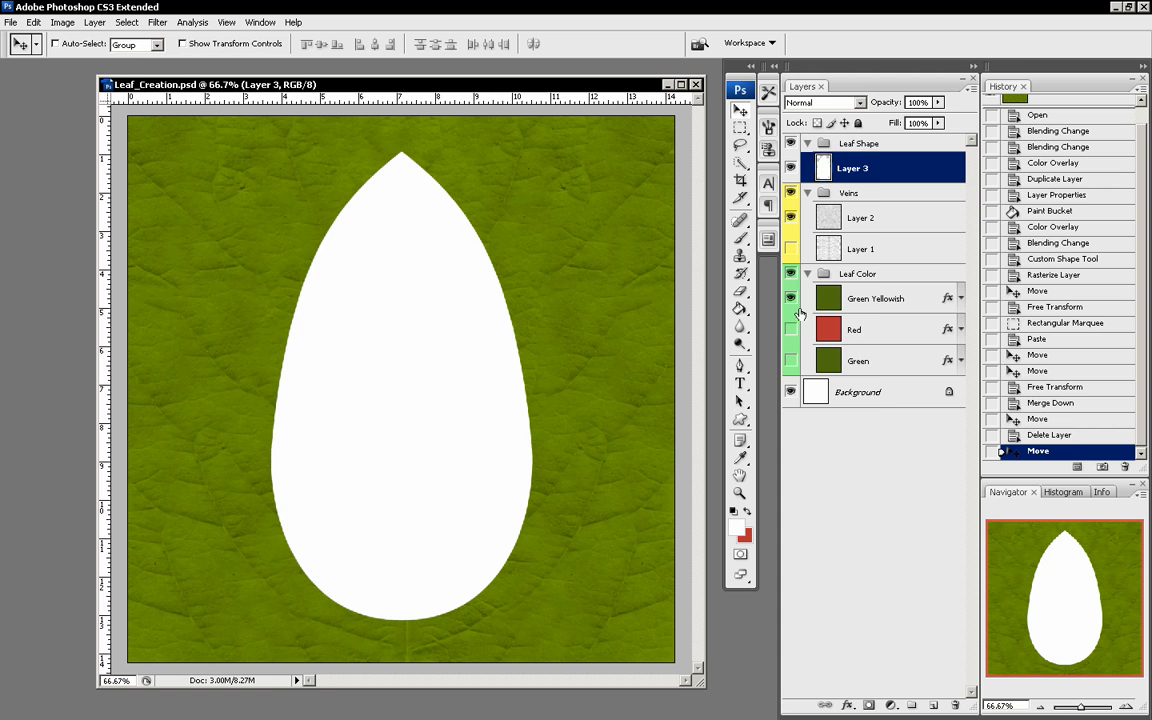
pyautogui.click(812, 102)
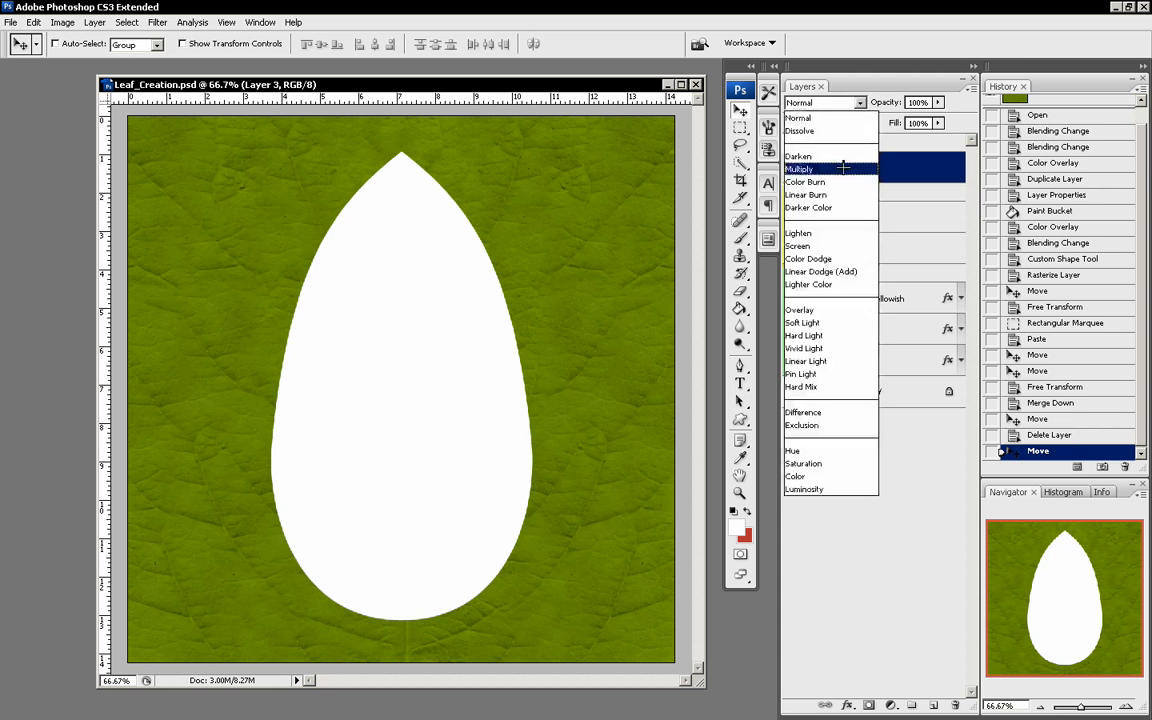
pyautogui.click(844, 168)
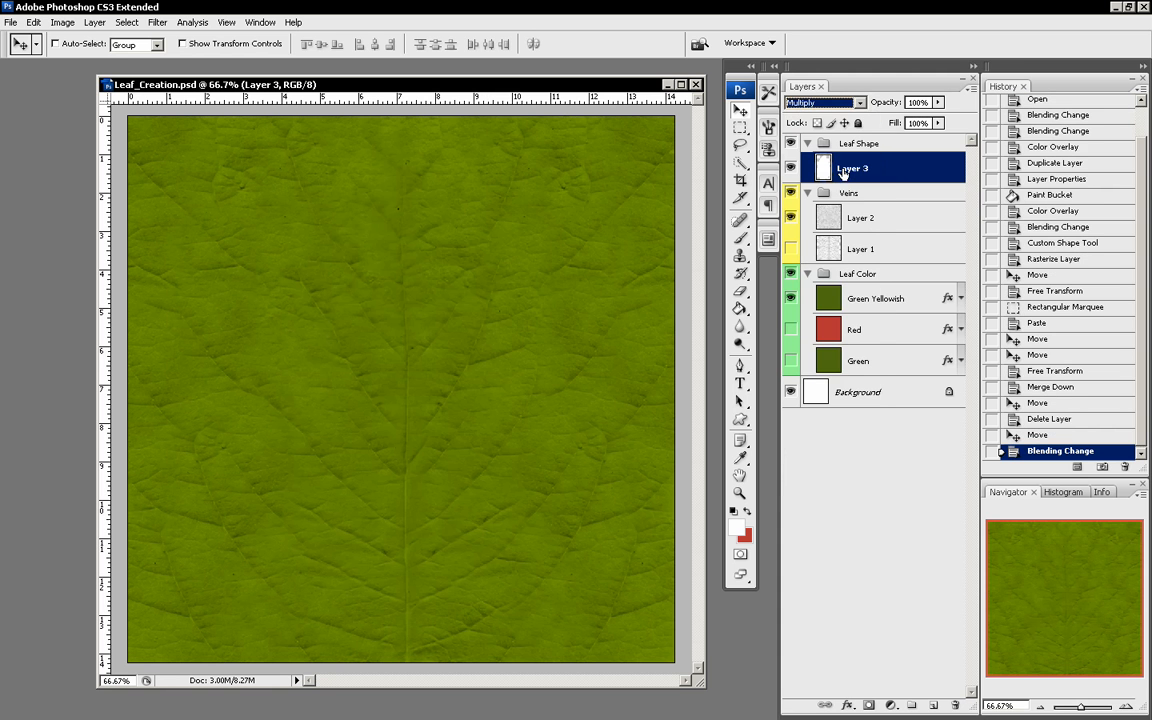
# Add an Inner Shadow to Layer 3 with its distance set to 0 px.
pyautogui.doubleClick(896, 171)
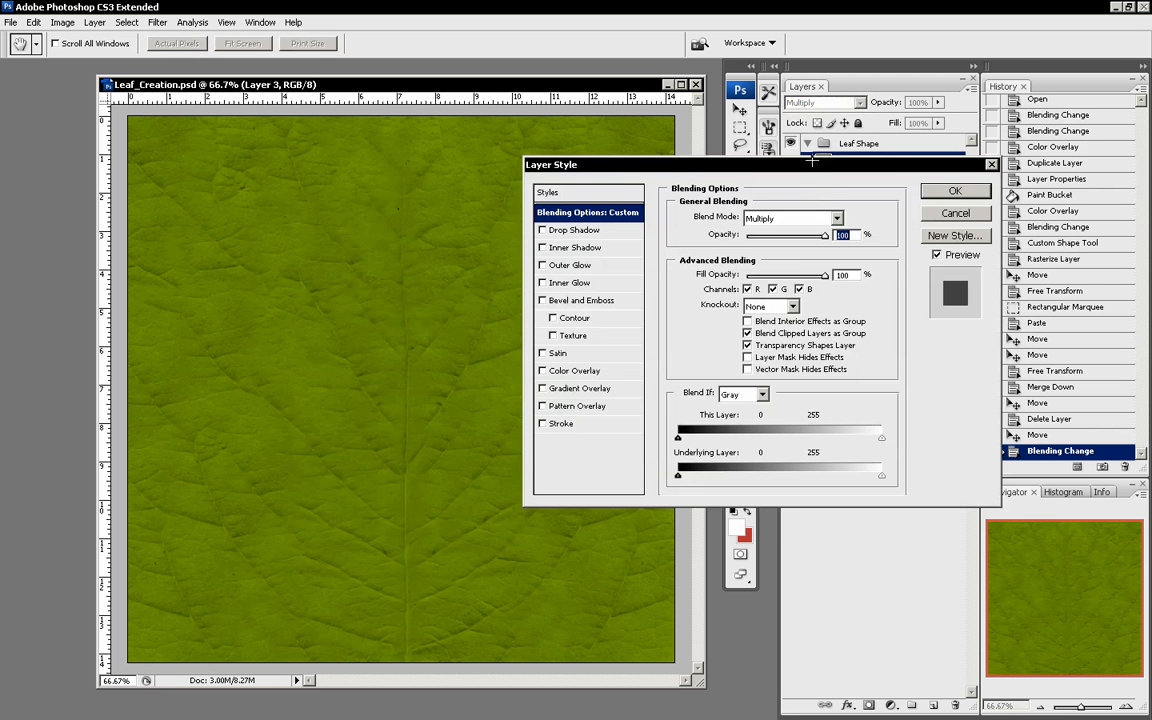
pyautogui.moveTo(808, 170); pyautogui.dragTo(865, 130)
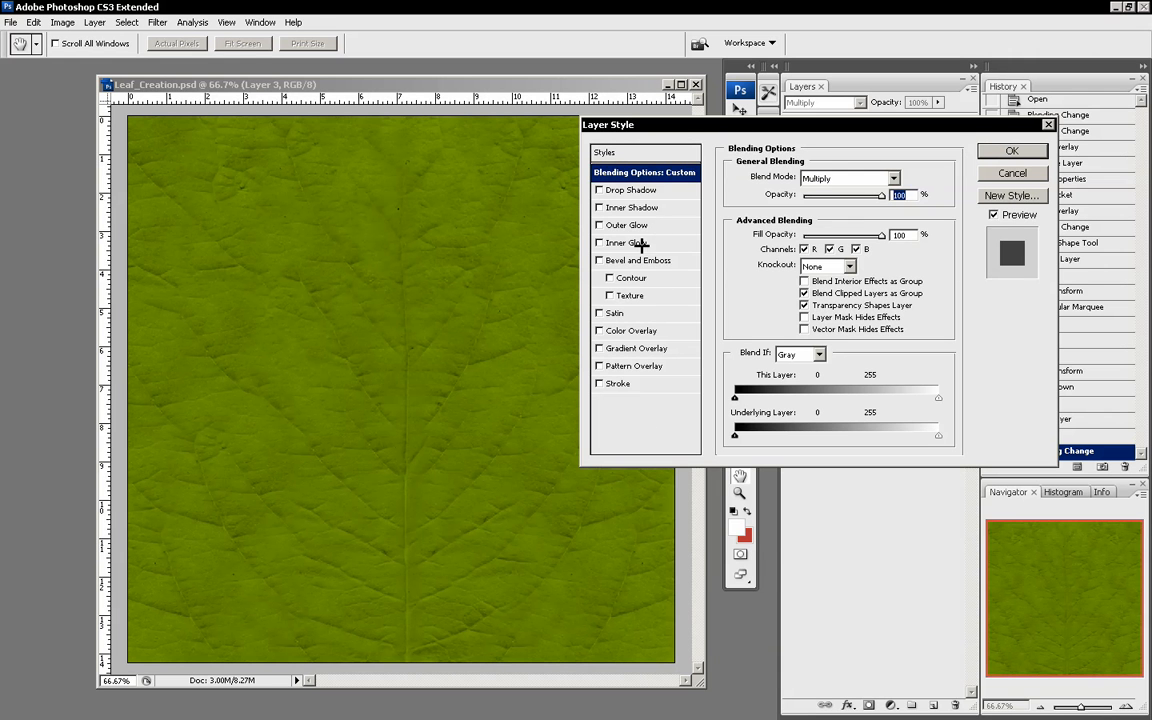
pyautogui.click(612, 207)
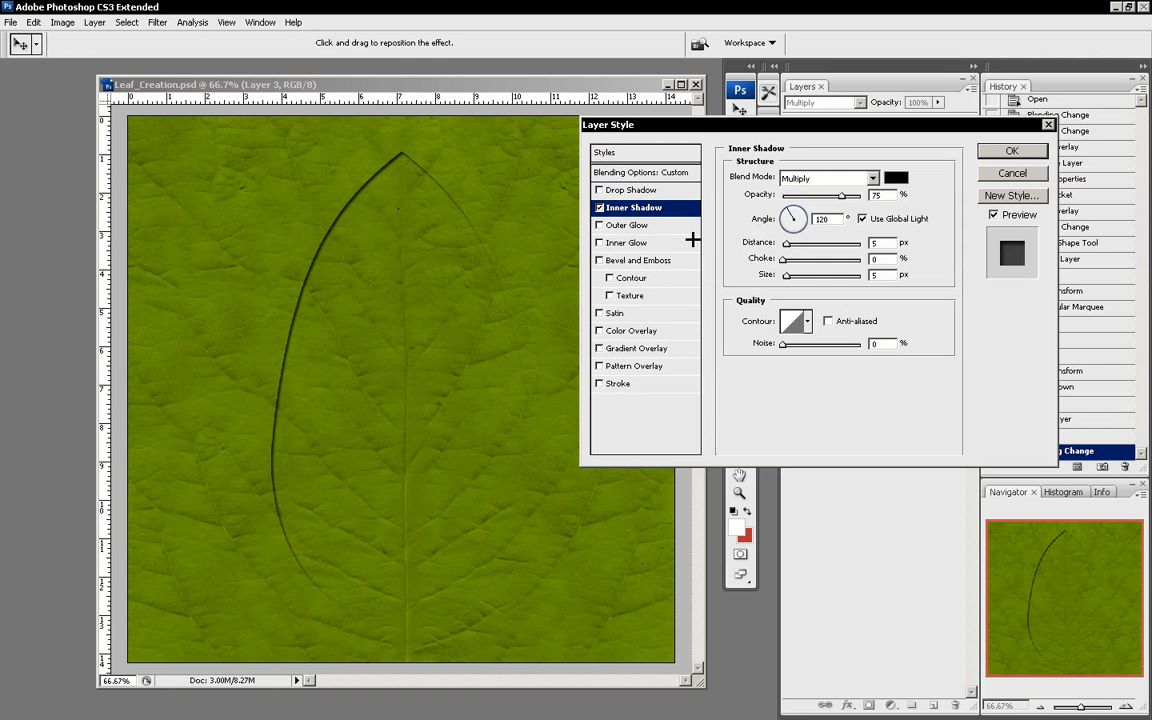
pyautogui.moveTo(787, 243); pyautogui.dragTo(781, 242)
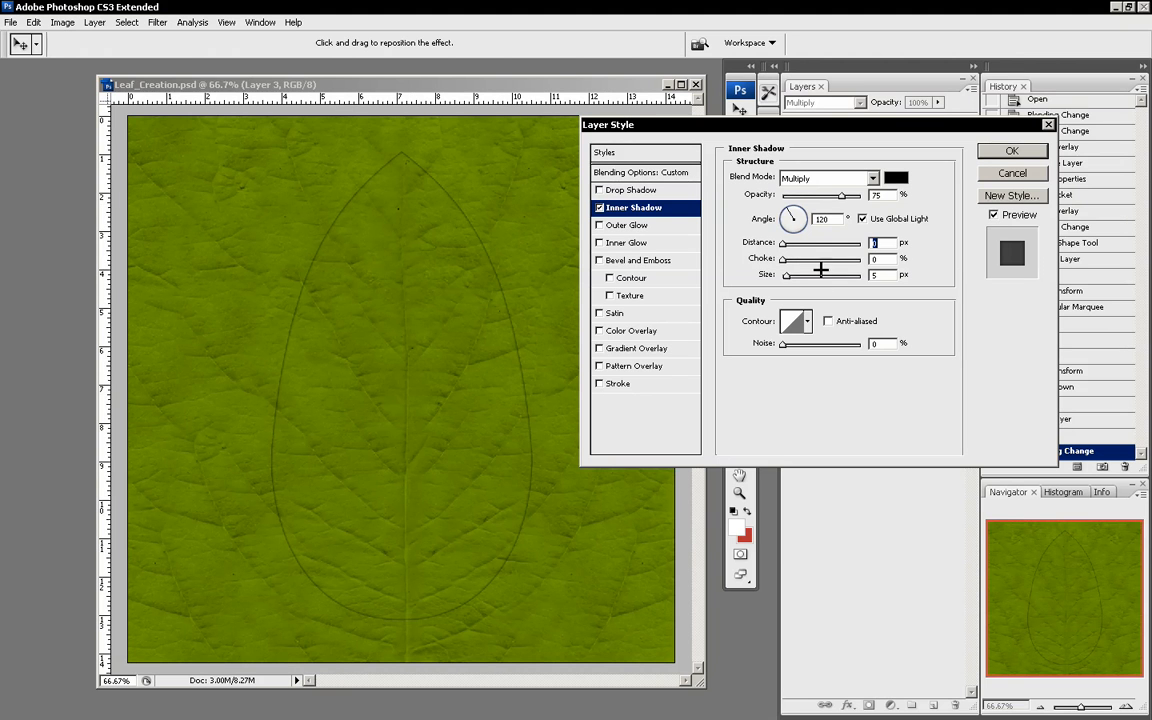
# Widen the inner shadow to 111 px with 0% choke, lower its opacity to 29%, and reduce its size a little.
pyautogui.moveTo(788, 276); pyautogui.dragTo(818, 281)
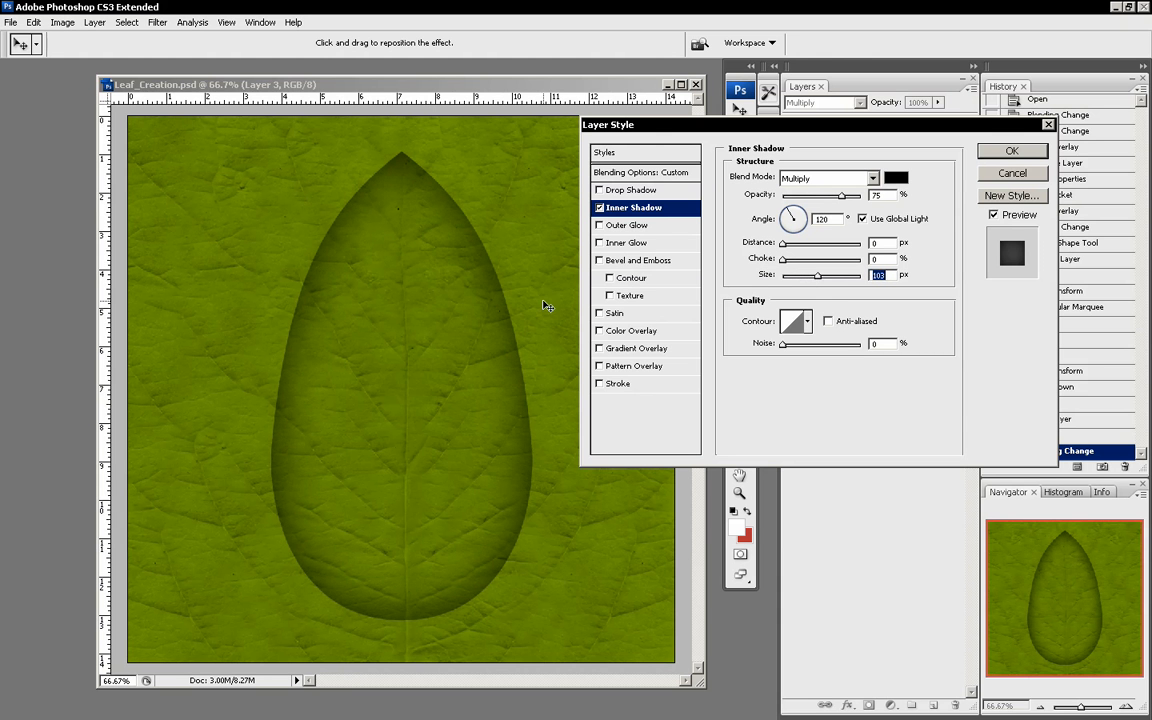
pyautogui.moveTo(817, 276); pyautogui.dragTo(820, 276)
pyautogui.moveTo(784, 259)
pyautogui.mouseDown()
pyautogui.moveTo(822, 259)
pyautogui.moveTo(762, 259)
pyautogui.mouseUp()
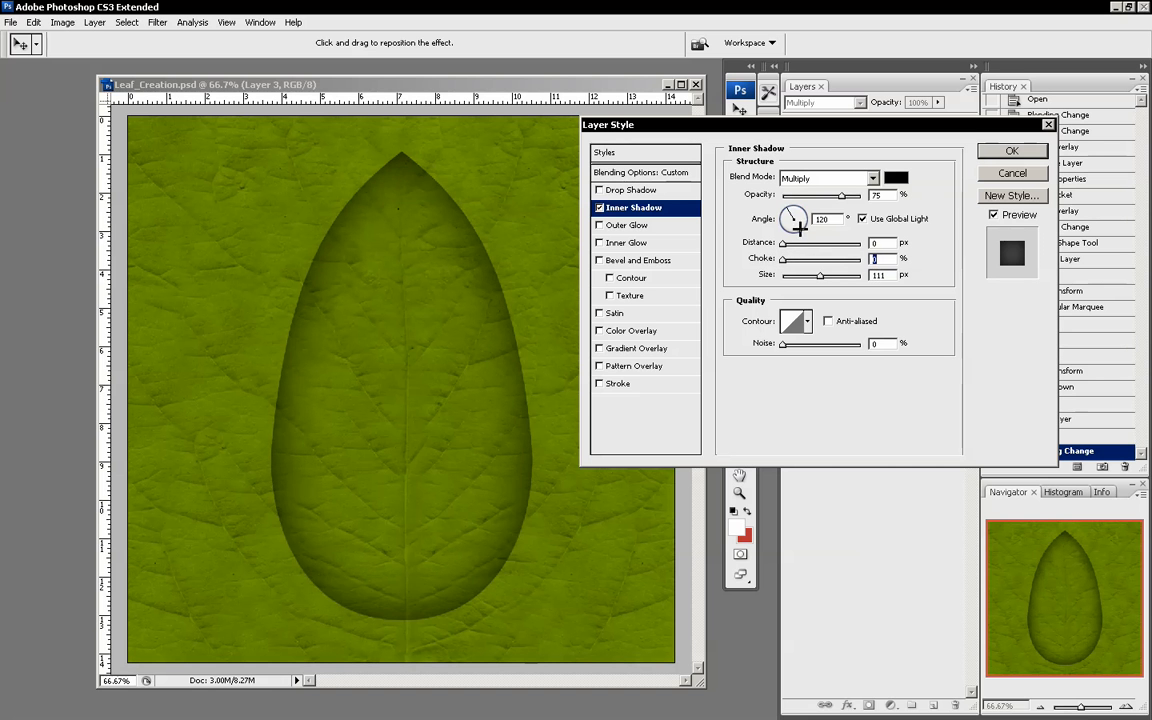
pyautogui.moveTo(846, 197); pyautogui.dragTo(805, 202)
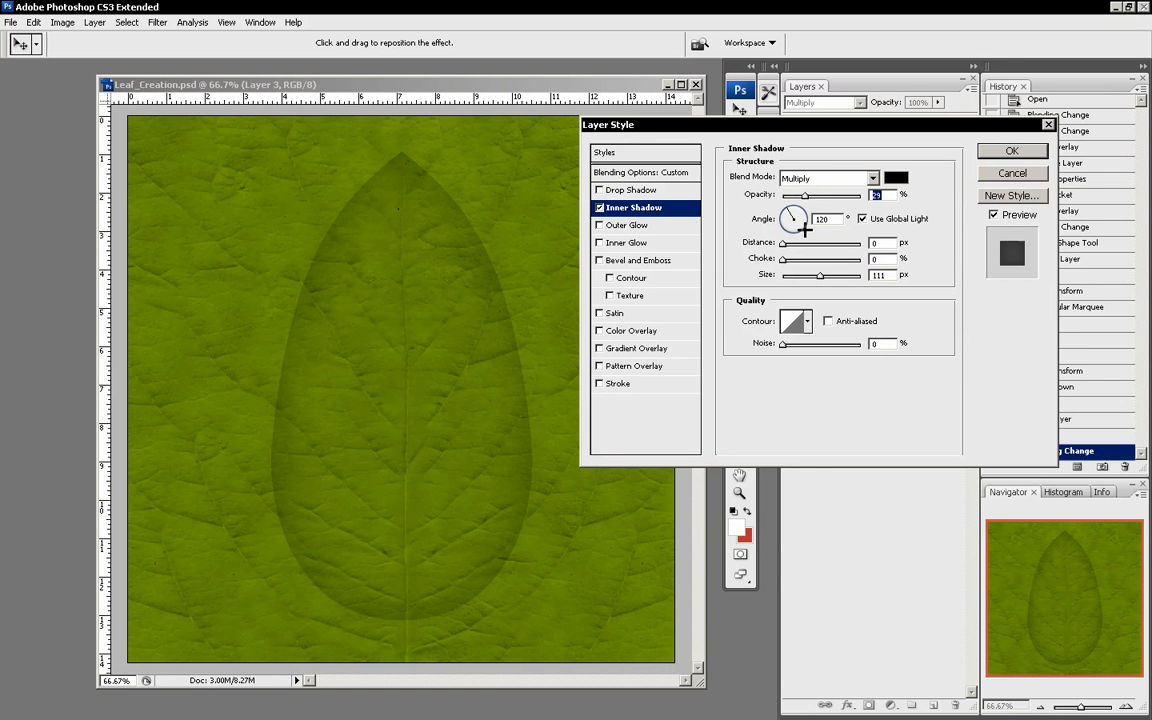
pyautogui.moveTo(826, 277); pyautogui.dragTo(806, 279)
# Try a Gradient Overlay on the leaf in Multiply mode at 17% opacity and switch it off again.
pyautogui.click(617, 345)
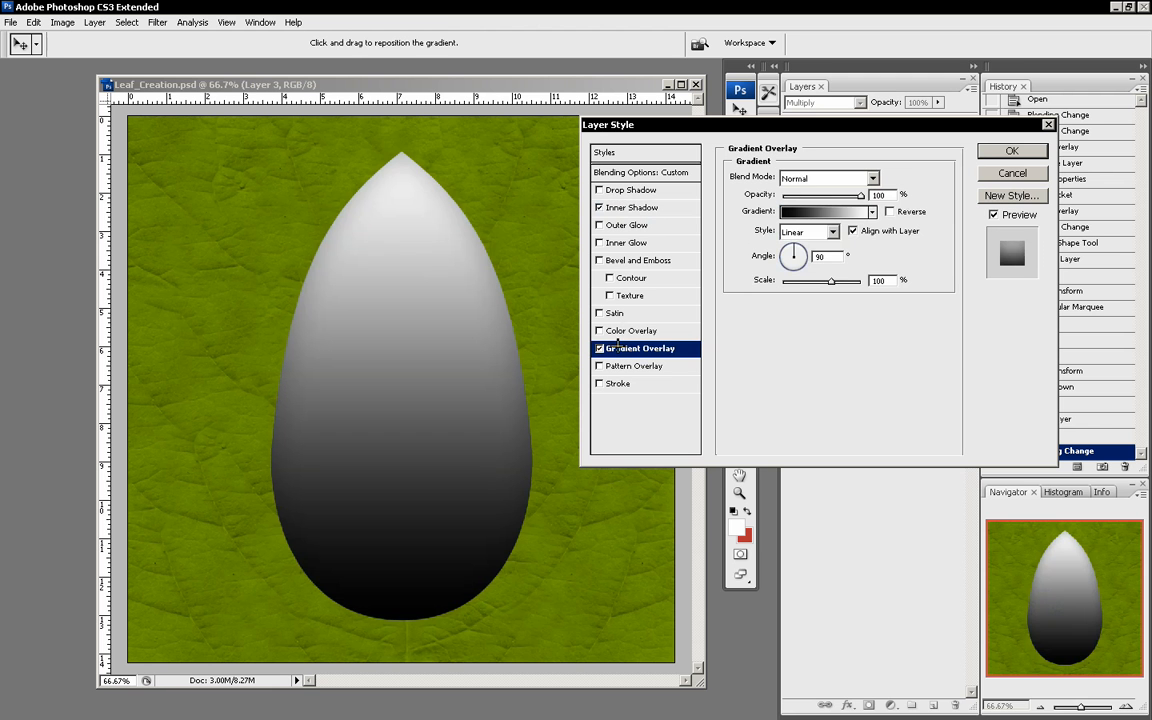
pyautogui.click(828, 178)
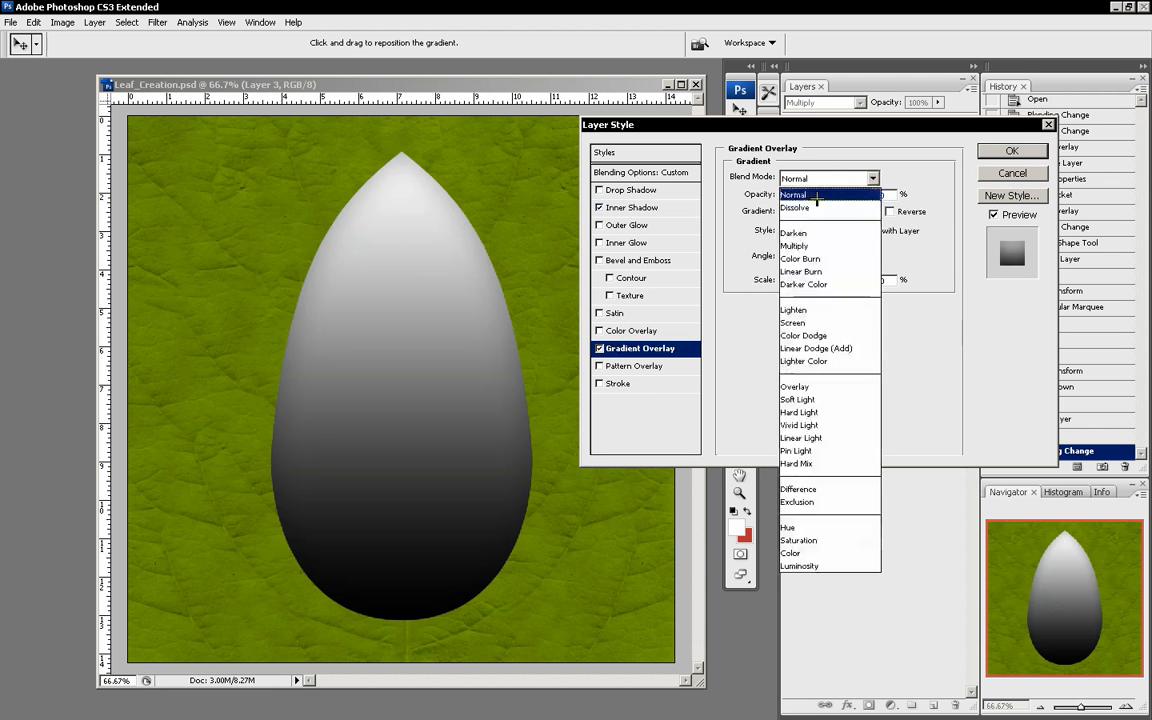
pyautogui.click(820, 267)
pyautogui.moveTo(860, 195); pyautogui.dragTo(796, 197)
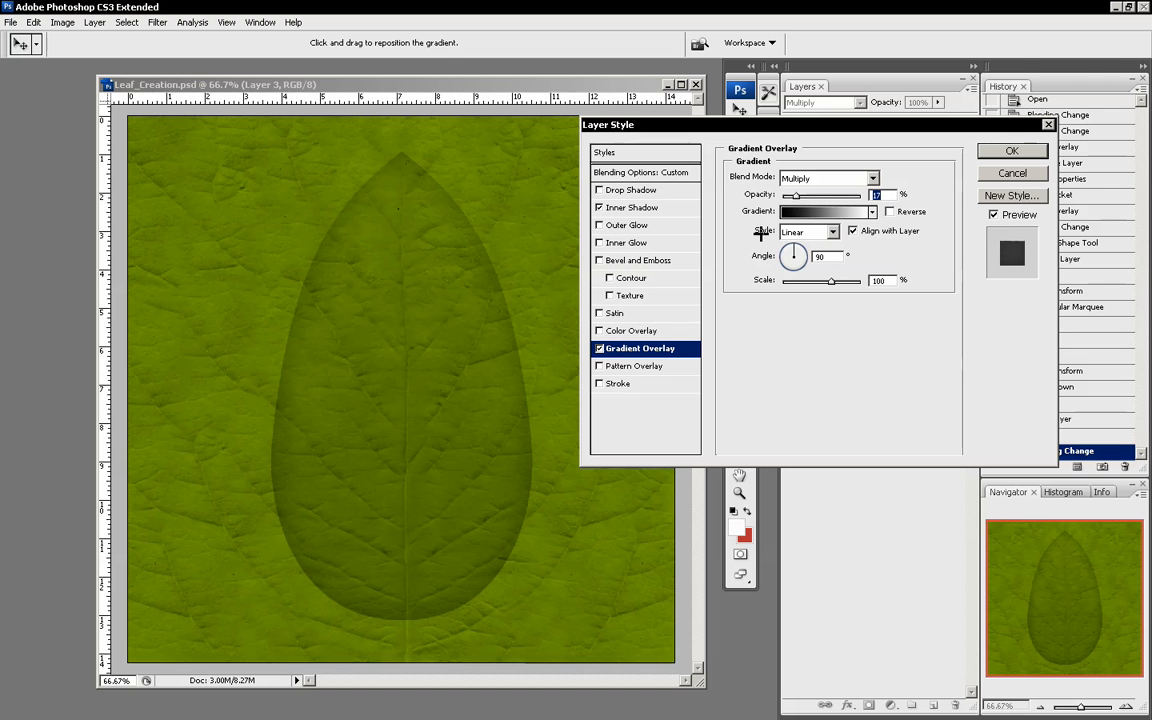
pyautogui.click(599, 348)
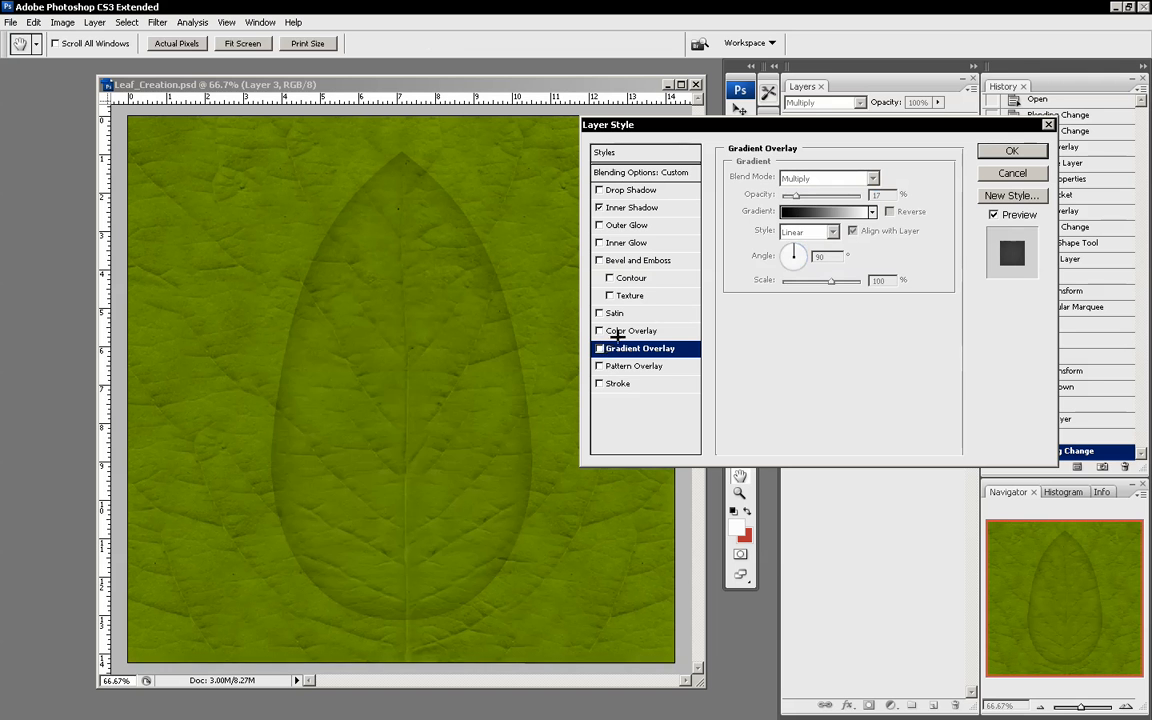
# Try a red Color Overlay on the leaf in Multiply mode at 23% opacity and switch it off again.
pyautogui.click(616, 329)
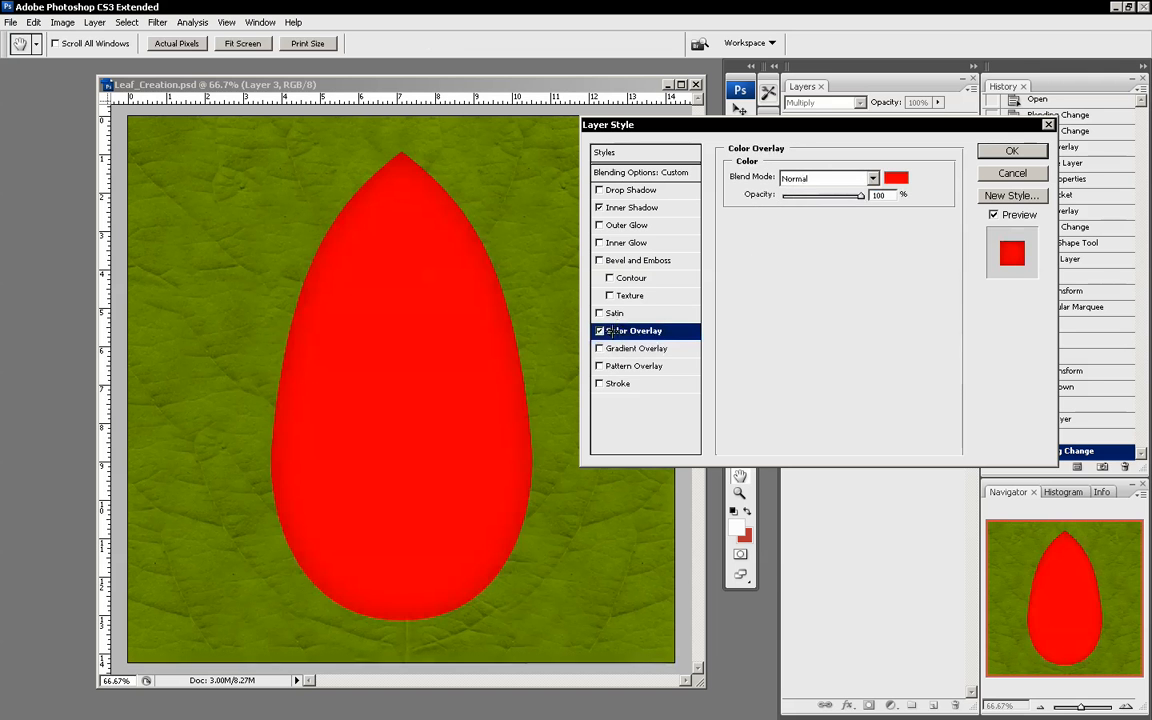
pyautogui.click(810, 178)
pyautogui.click(800, 246)
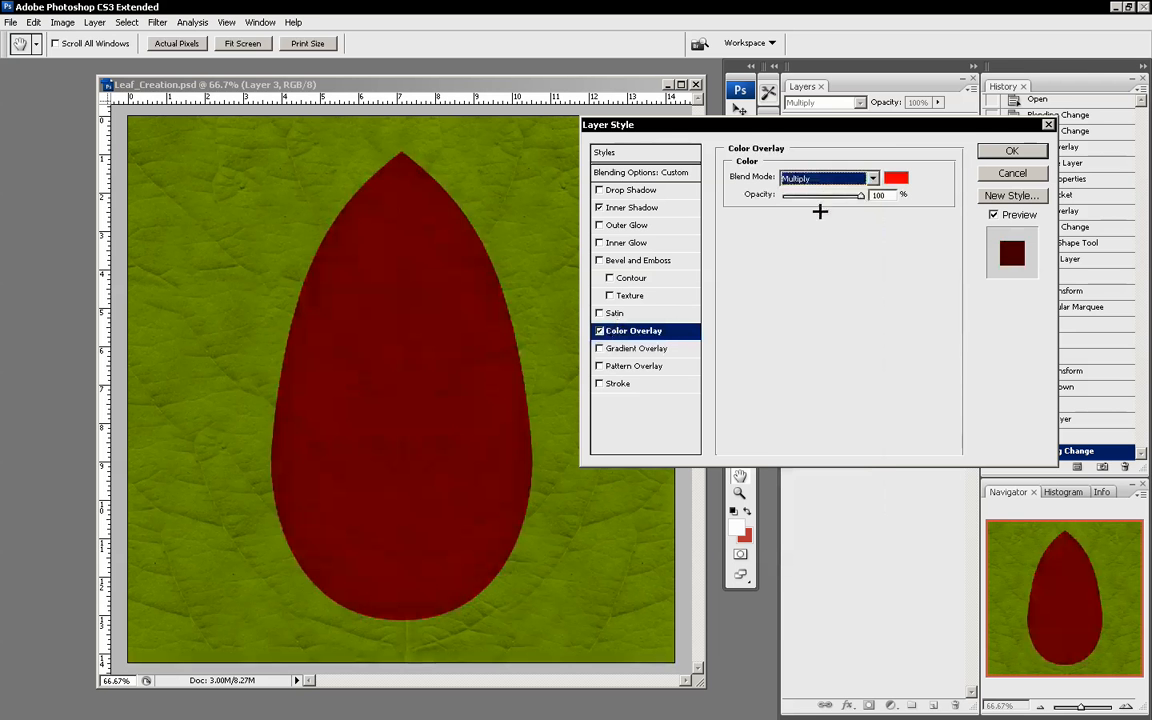
pyautogui.moveTo(855, 194); pyautogui.dragTo(800, 195)
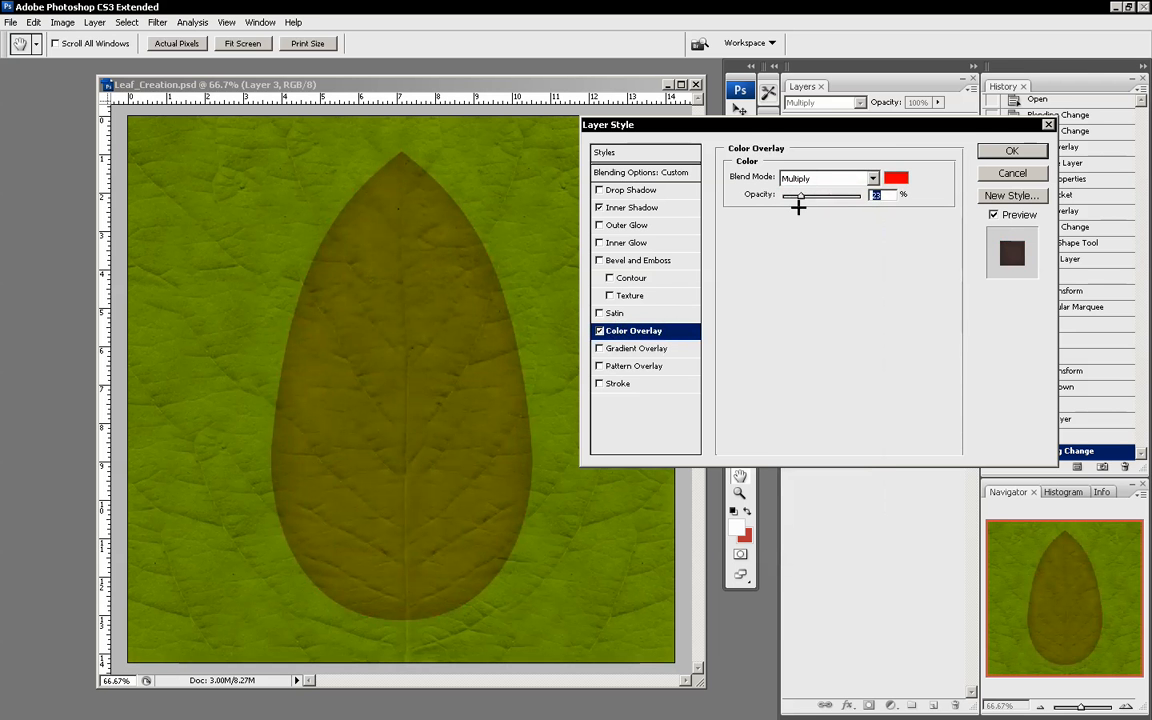
pyautogui.click(598, 330)
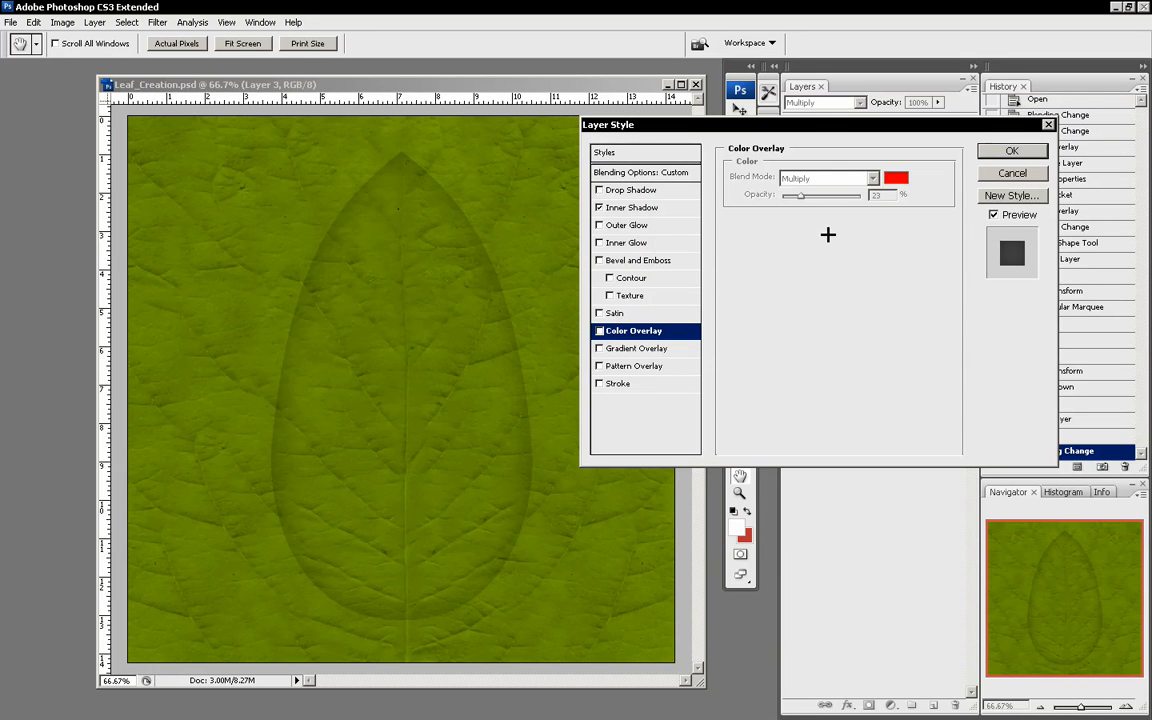
# Add an Inner Glow to Layer 3 with a size of 84 px and an opacity of 34%.
pyautogui.moveTo(838, 124)
pyautogui.mouseDown()
pyautogui.moveTo(415, 147)
pyautogui.moveTo(752, 157)
pyautogui.moveTo(838, 121)
pyautogui.mouseUp()
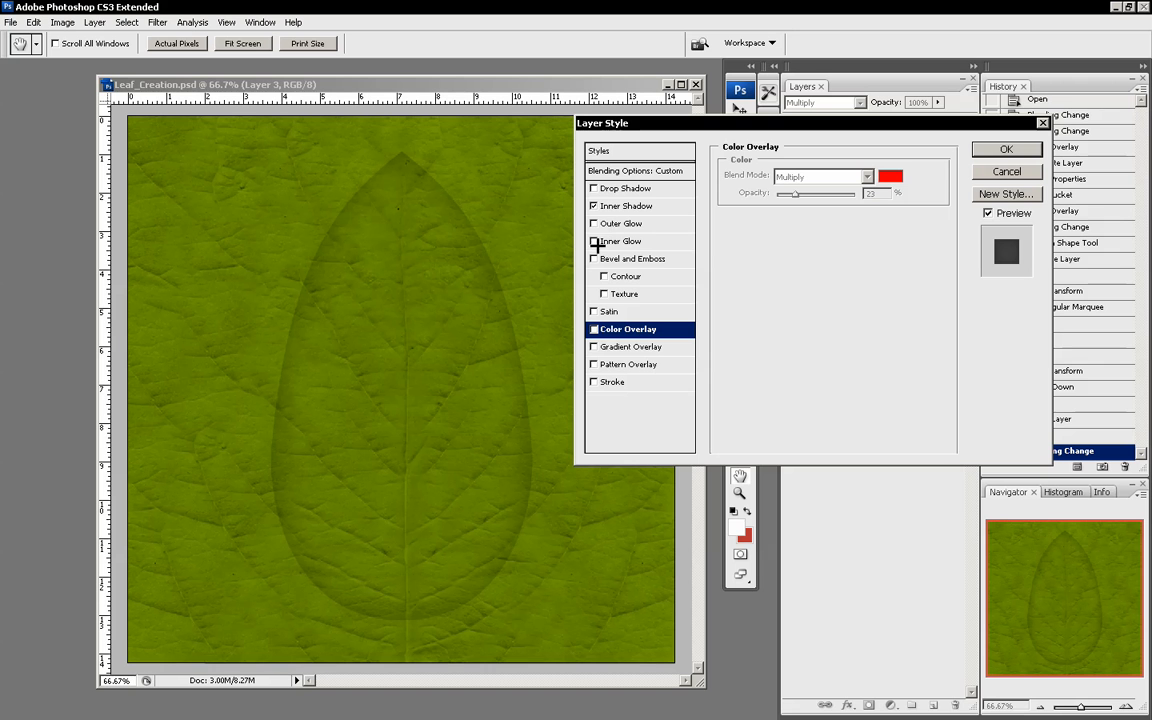
pyautogui.click(594, 241)
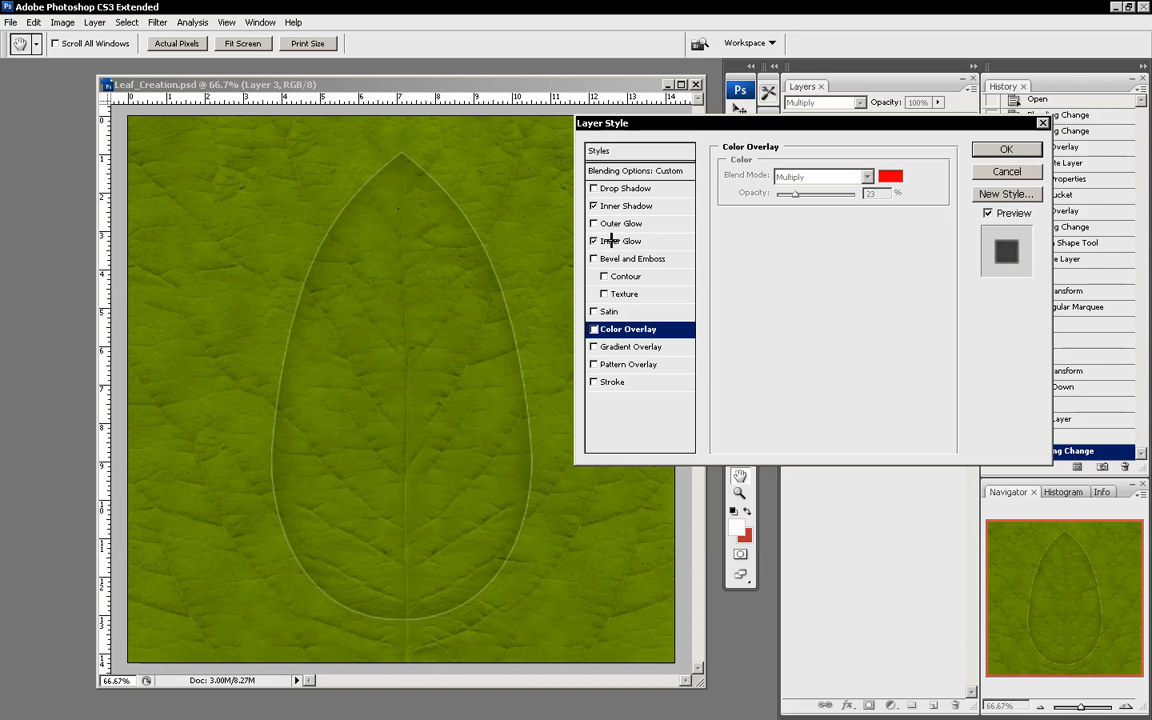
pyautogui.click(617, 241)
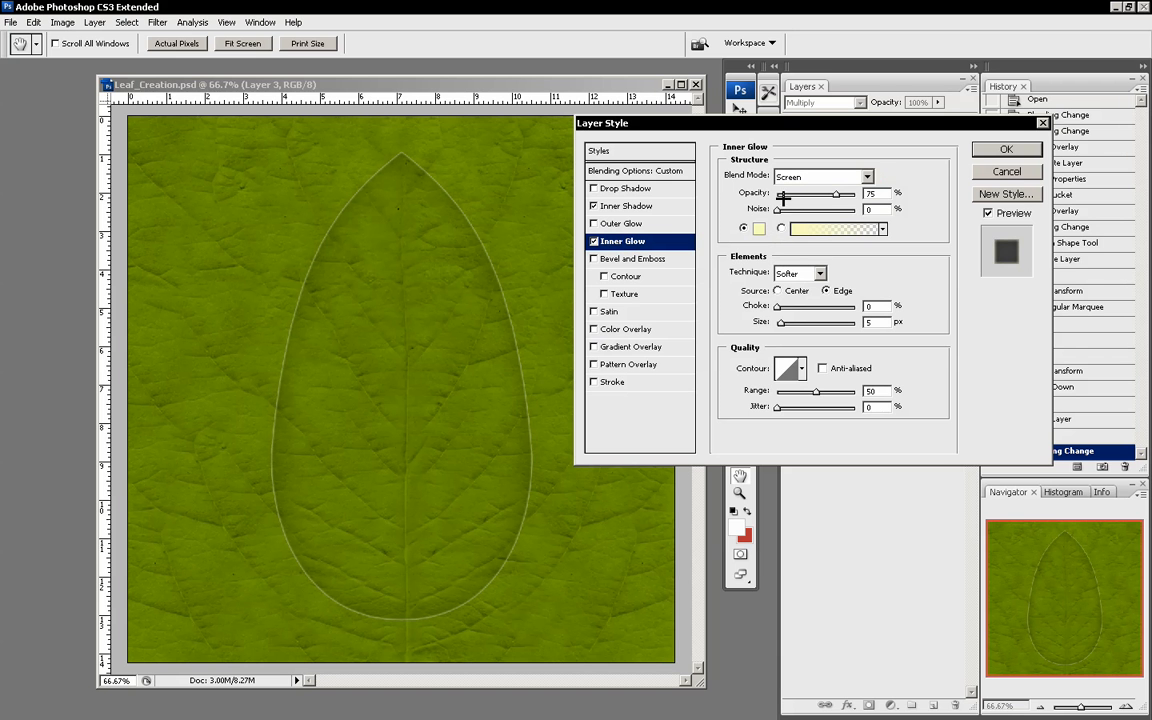
pyautogui.moveTo(785, 321); pyautogui.dragTo(806, 316)
pyautogui.moveTo(836, 194); pyautogui.dragTo(801, 190)
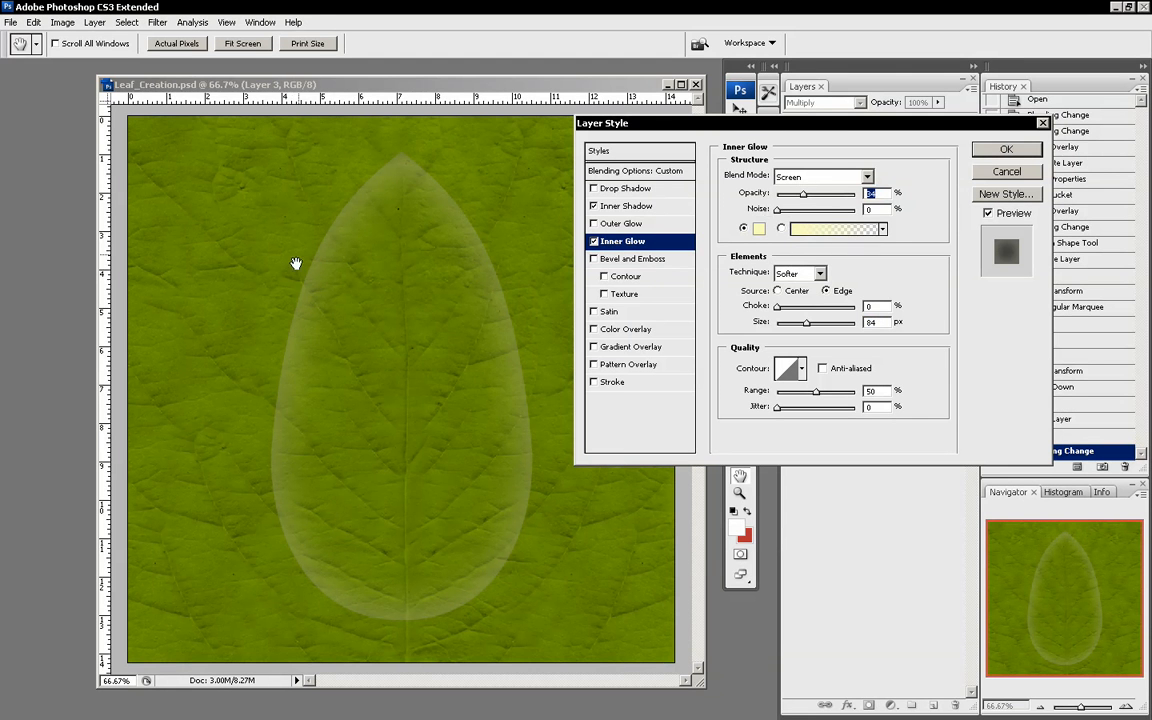
# Change the inner glow's blend mode to Linear Dodge (Add) and set its opacity to 20% and size to 95 px.
pyautogui.click(810, 175)
pyautogui.click(812, 182)
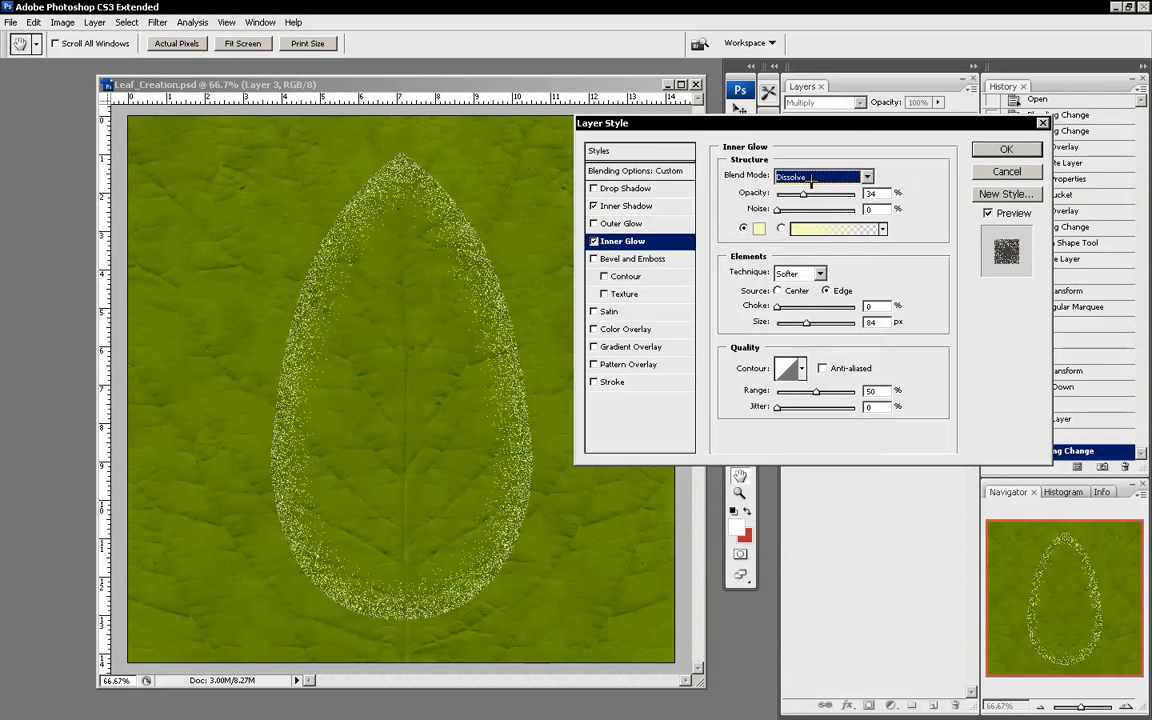
pyautogui.press('Down')
pyautogui.press('Down')
pyautogui.press('Down')
pyautogui.press('Down')
pyautogui.press('Down')
pyautogui.press('Down')
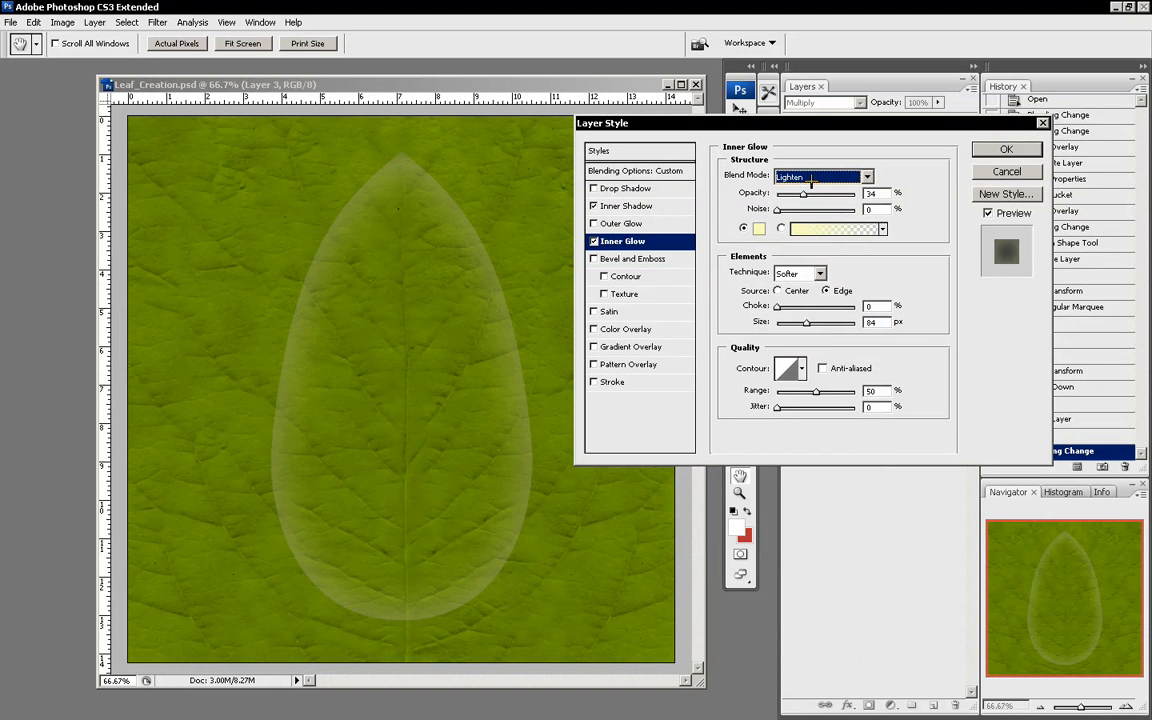
pyautogui.press('Down')
pyautogui.press('Down')
pyautogui.press('Down')
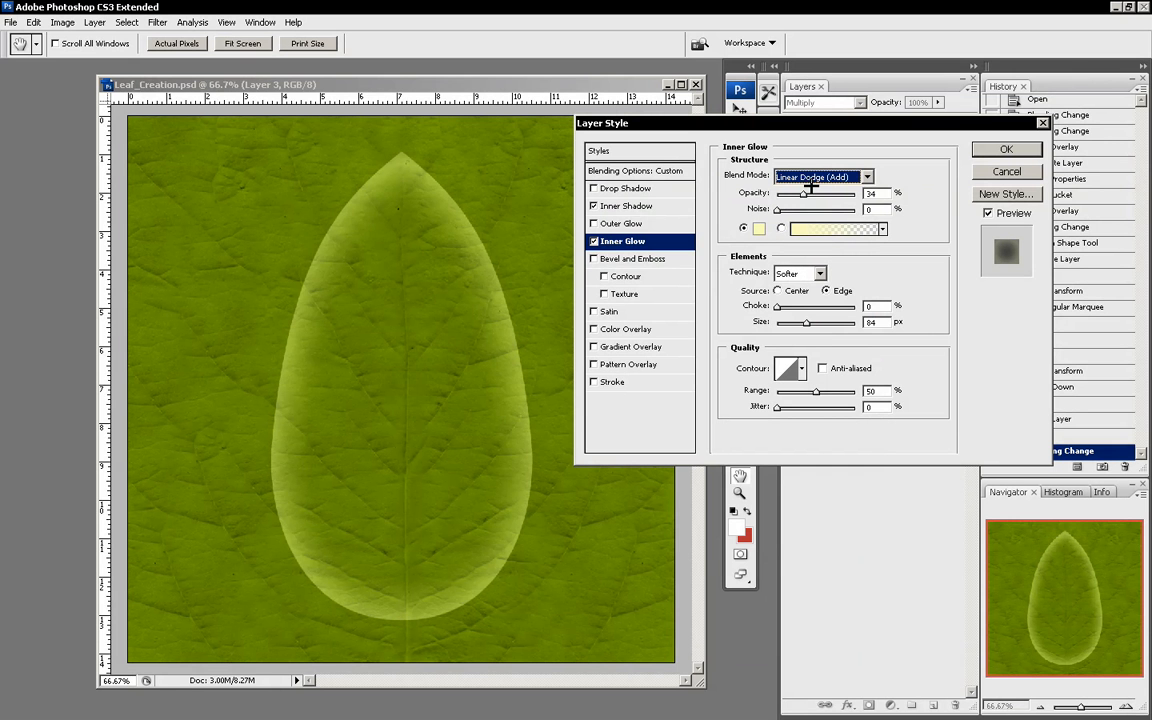
pyautogui.moveTo(808, 192); pyautogui.dragTo(793, 193)
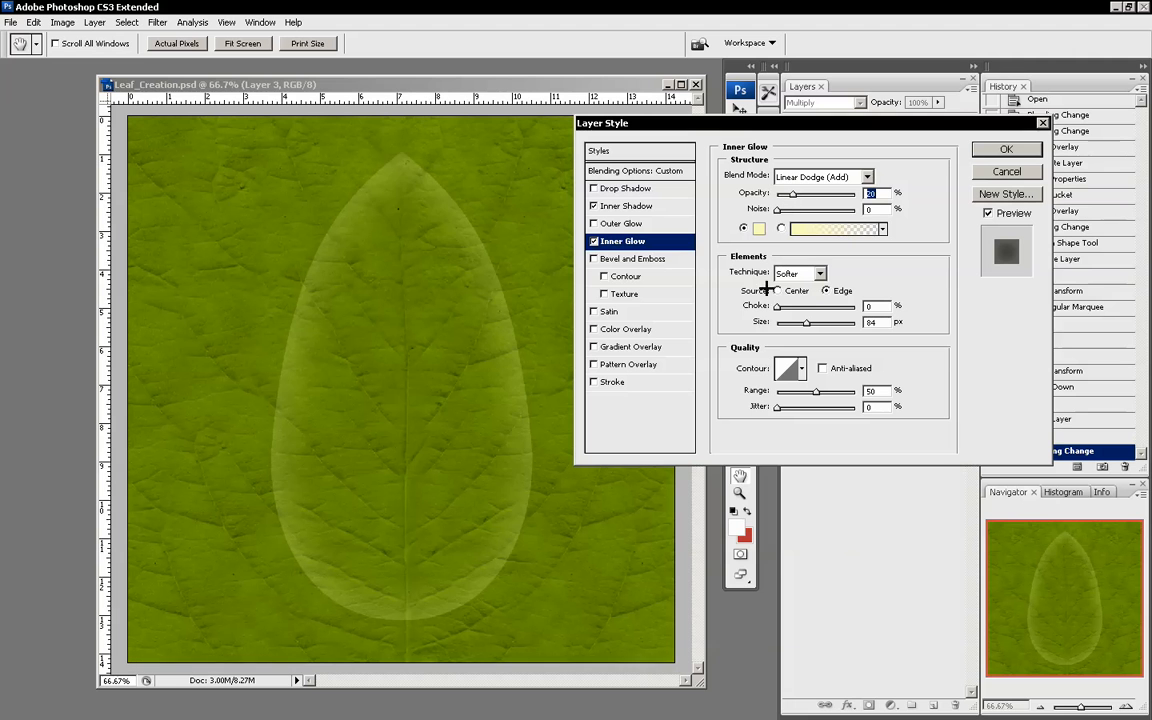
pyautogui.moveTo(807, 322)
pyautogui.mouseDown()
pyautogui.moveTo(820, 322)
pyautogui.moveTo(810, 322)
pyautogui.mouseUp()
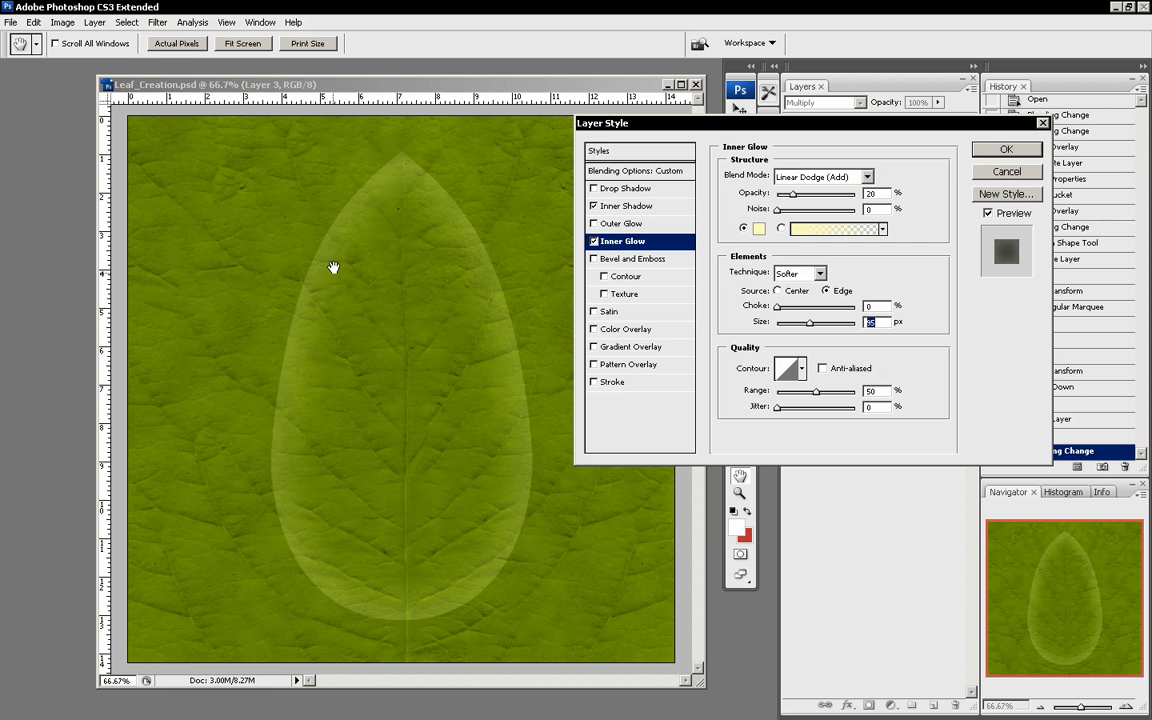
# Try an Outer Glow and a Drop Shadow on the leaf with default settings and switch both off again.
pyautogui.click(593, 223)
pyautogui.click(617, 223)
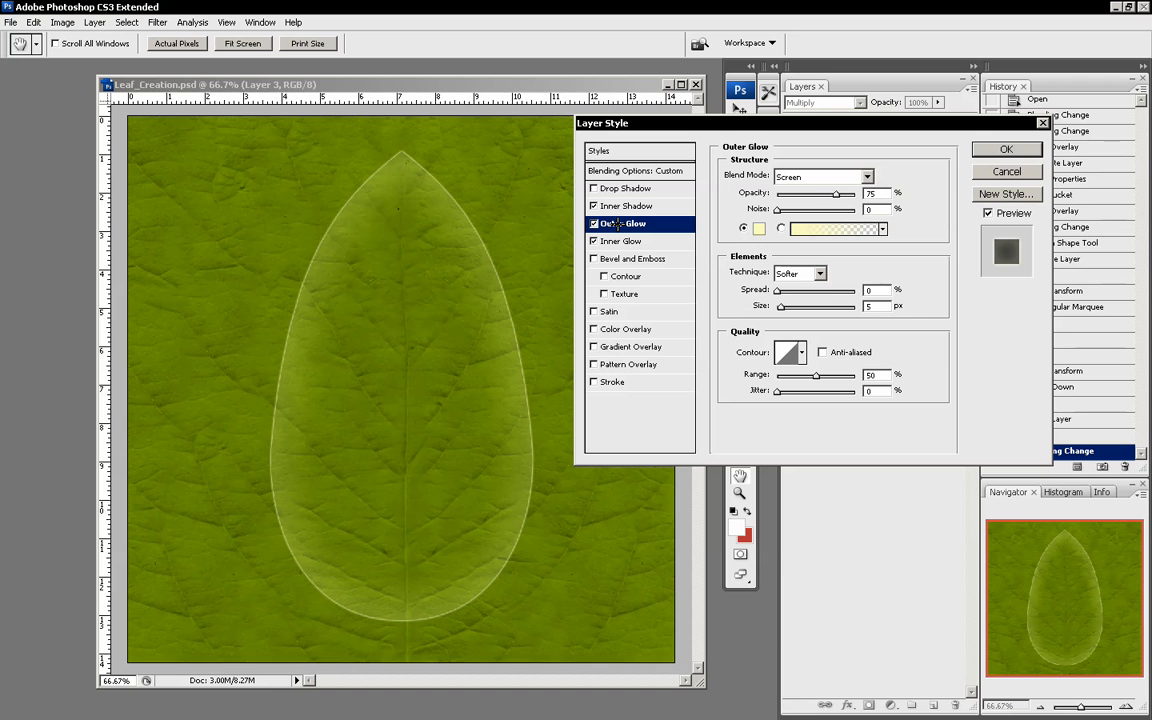
pyautogui.click(617, 223)
pyautogui.click(593, 223)
pyautogui.click(614, 188)
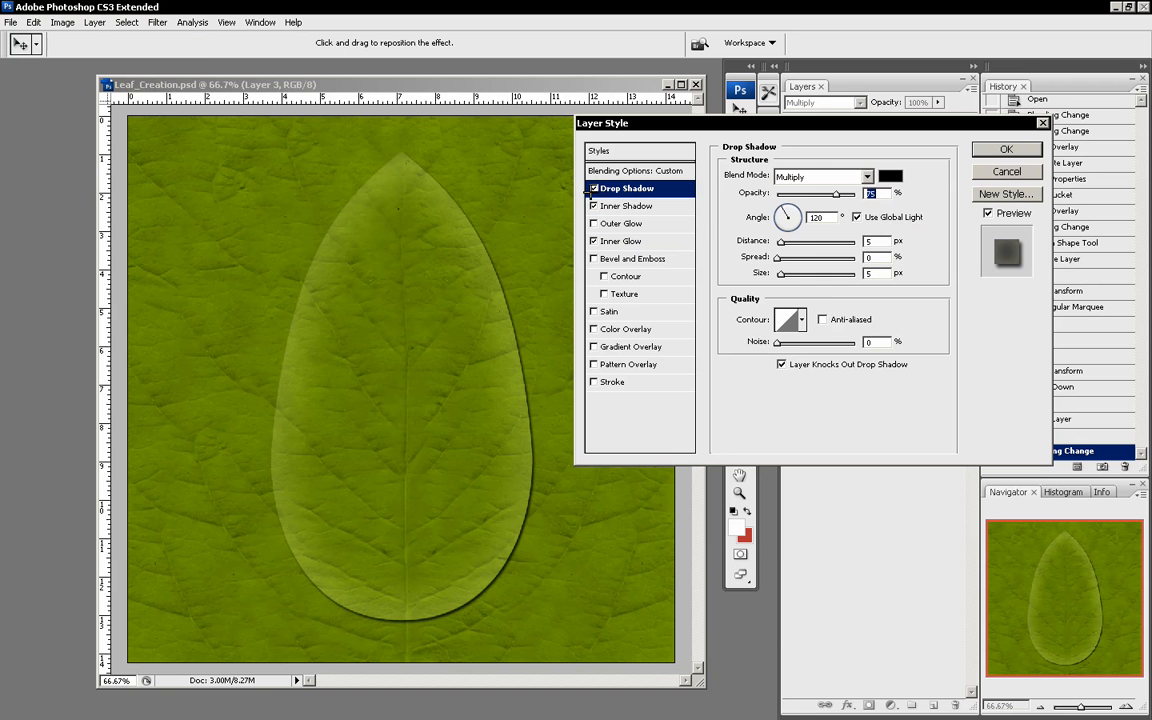
pyautogui.click(593, 188)
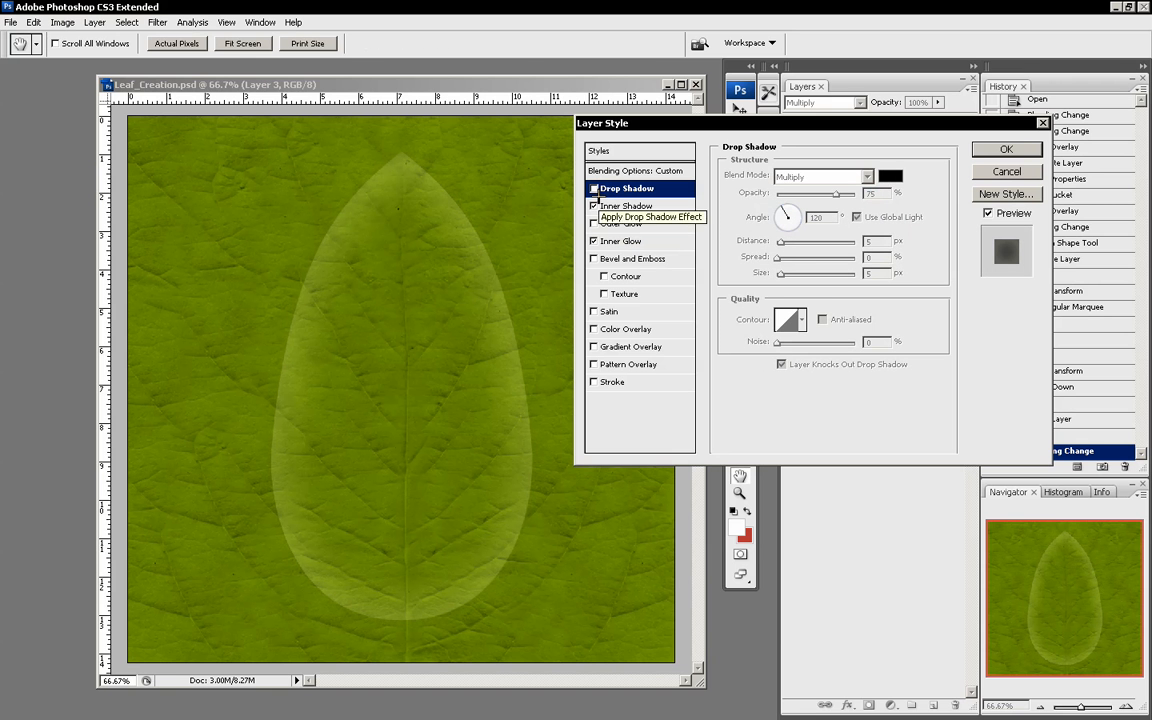
# Apply the layer style, compare the leaf with Layer 3 hidden and shown, and select the Leaf Shape group.
pyautogui.click(1008, 149)
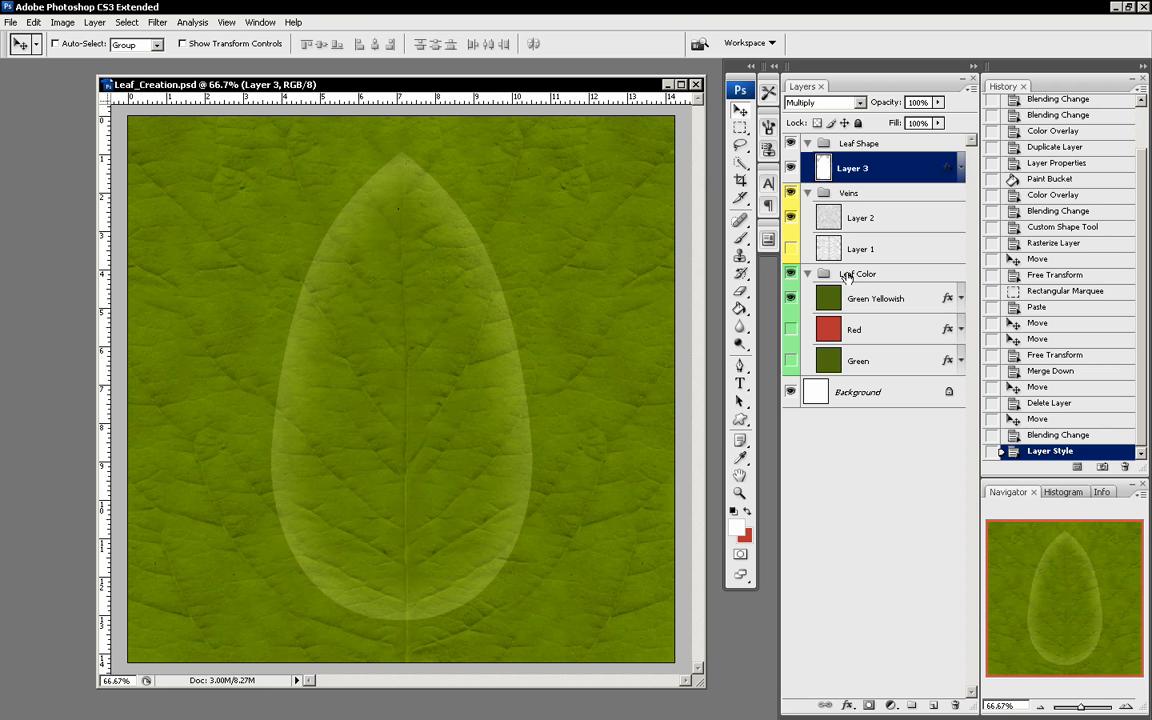
pyautogui.click(791, 168)
pyautogui.click(791, 168)
pyautogui.click(866, 145)
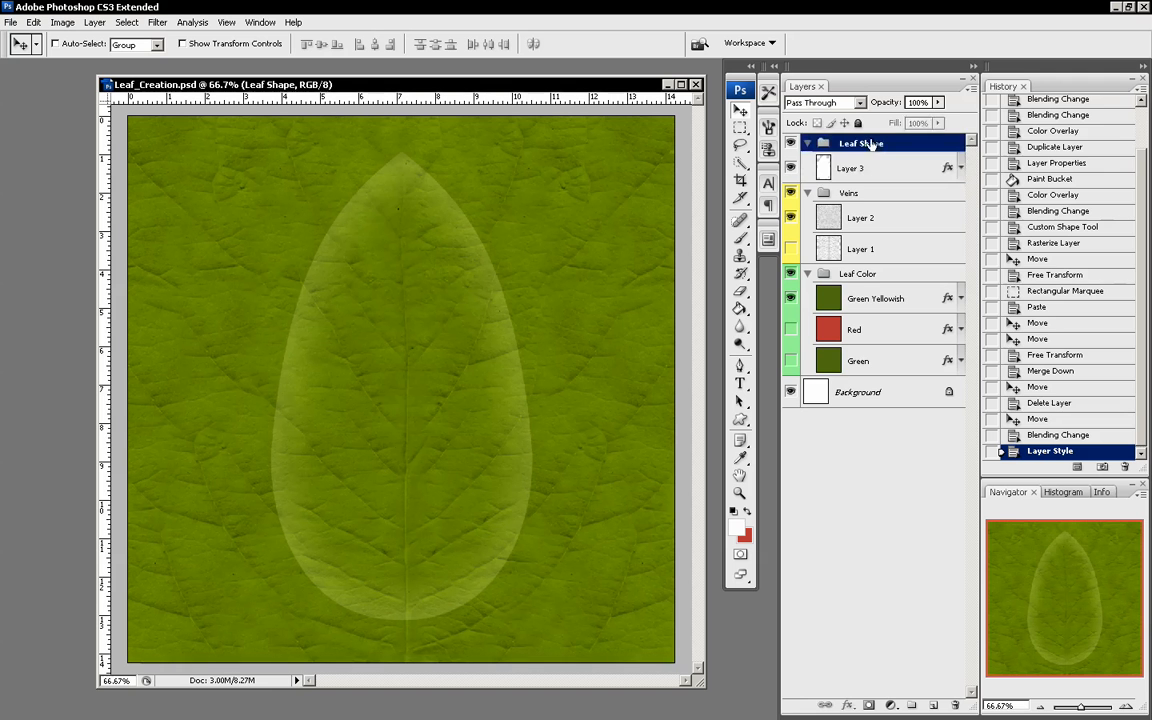
# Create a new layer group named Middle Shadow above the Leaf Shape group.
pyautogui.click(972, 78)
pyautogui.click(988, 164)
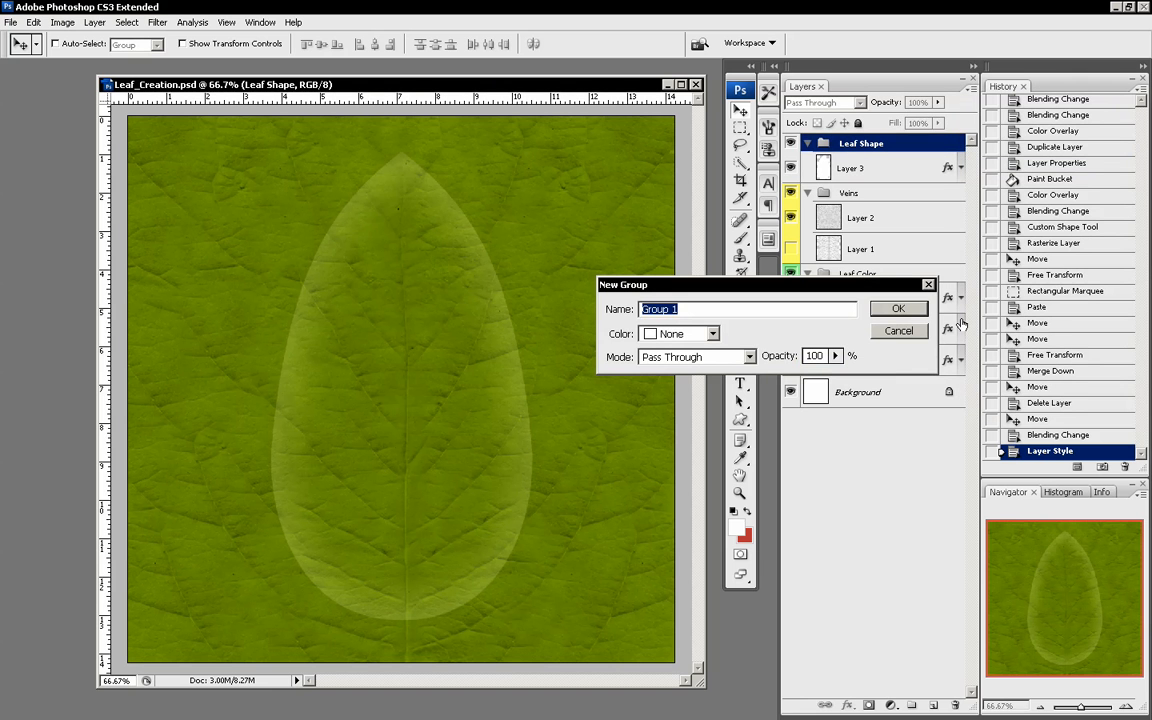
pyautogui.write('Middle Shadow')
pyautogui.press('Return')
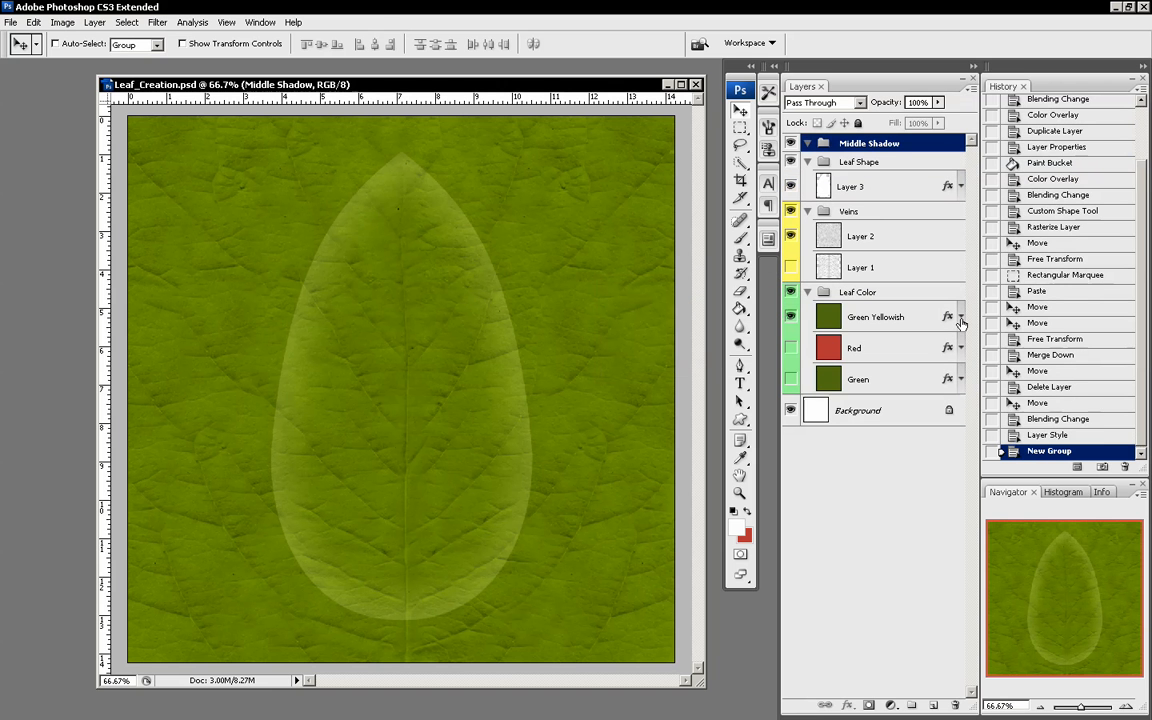
# Draw a narrow black (#000000) rectangle down the full height of the canvas over the leaf's midrib and rasterize it.
pyautogui.click(740, 420)
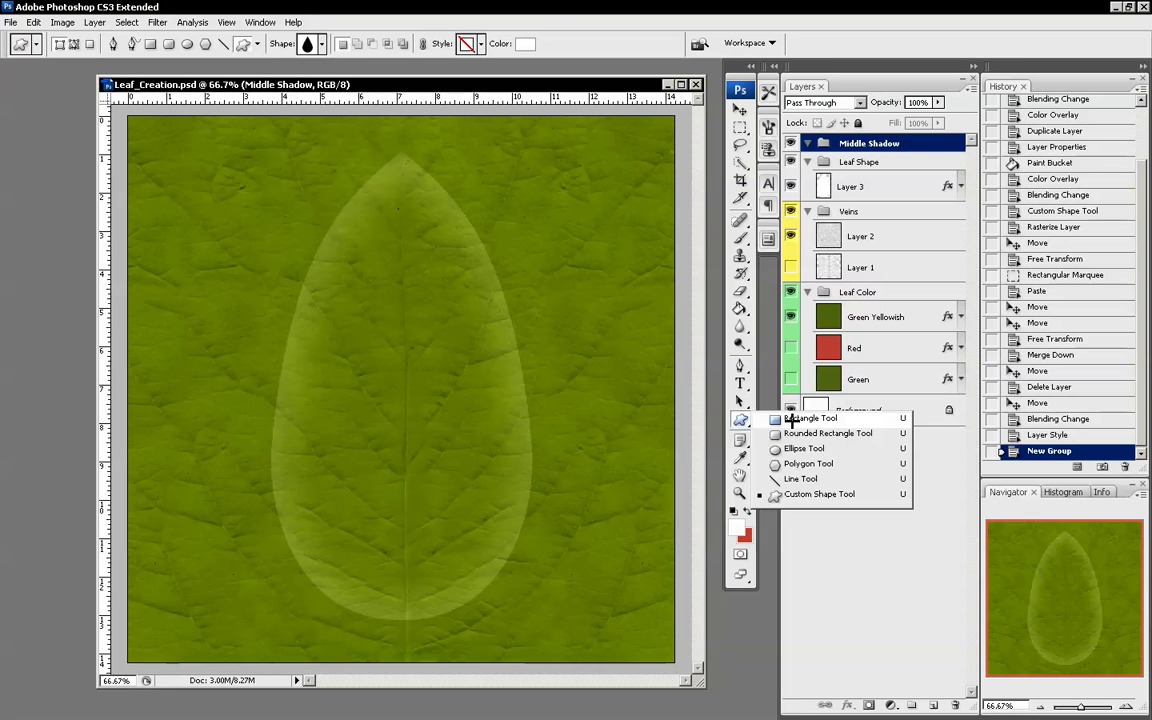
pyautogui.click(805, 411)
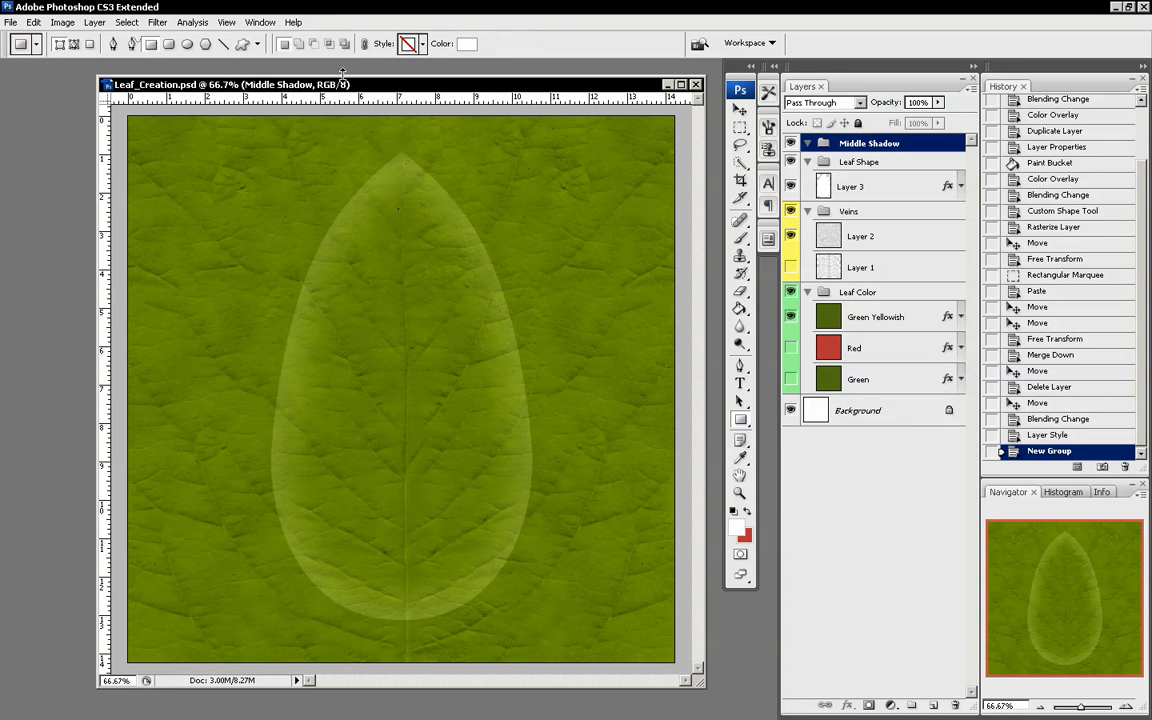
pyautogui.click(736, 529)
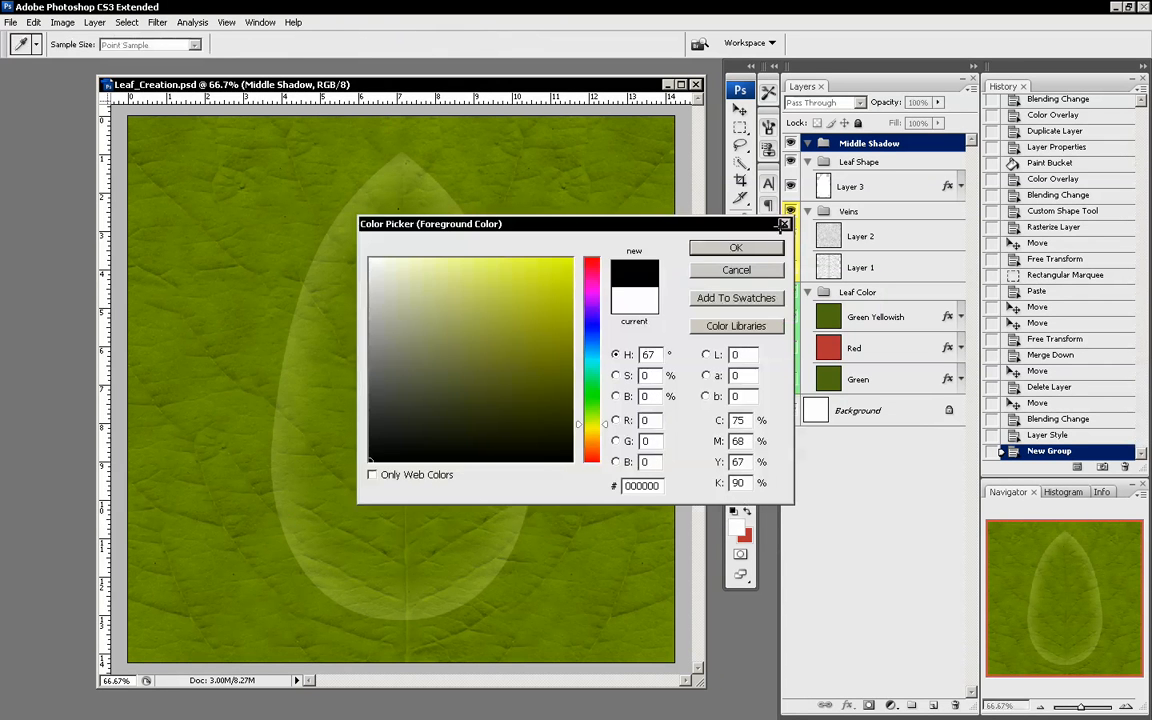
pyautogui.click(740, 247)
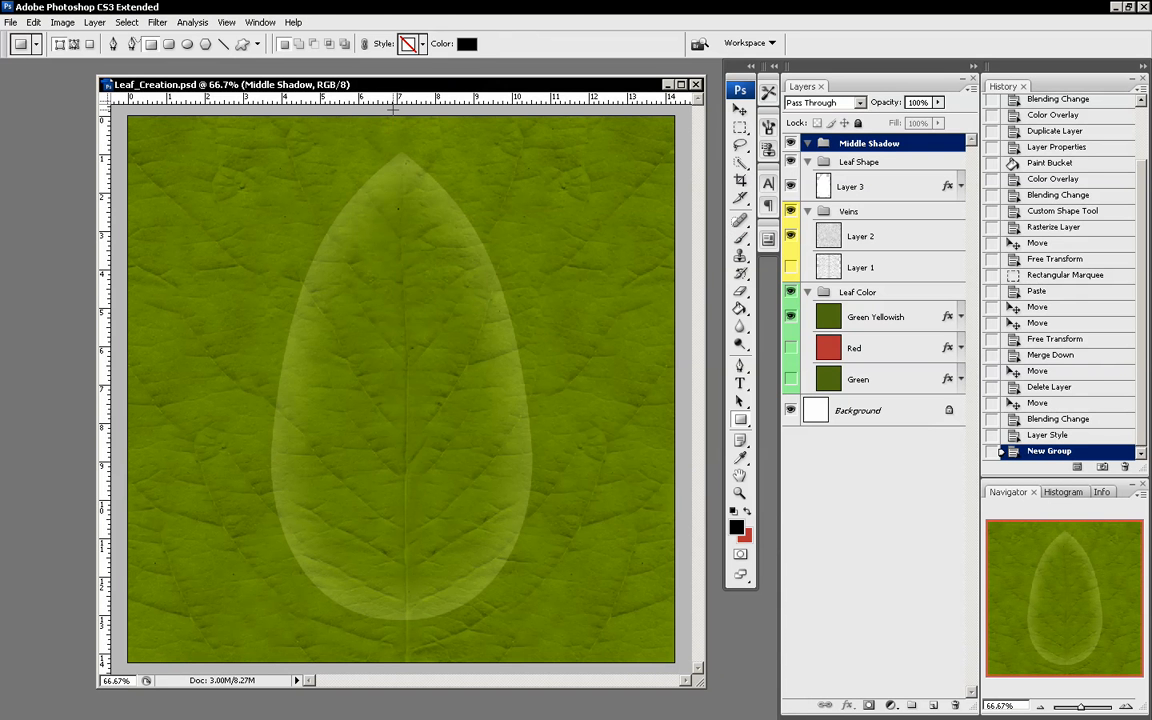
pyautogui.moveTo(393, 109); pyautogui.dragTo(414, 668)
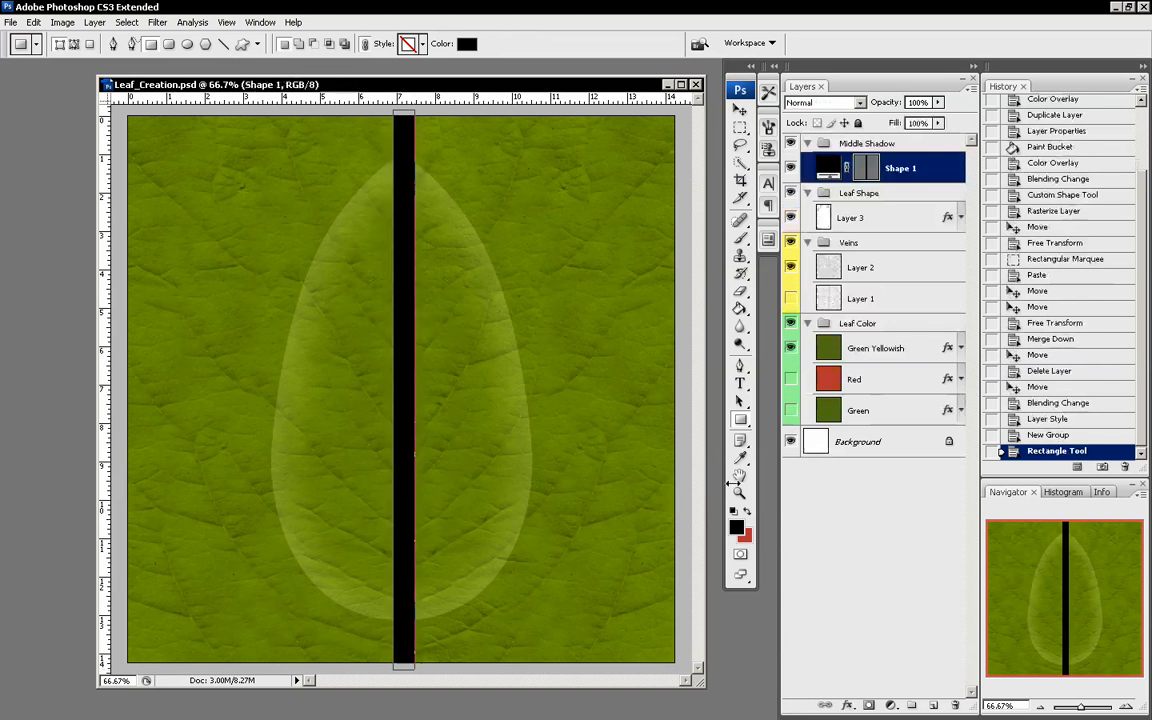
pyautogui.rightClick(957, 164)
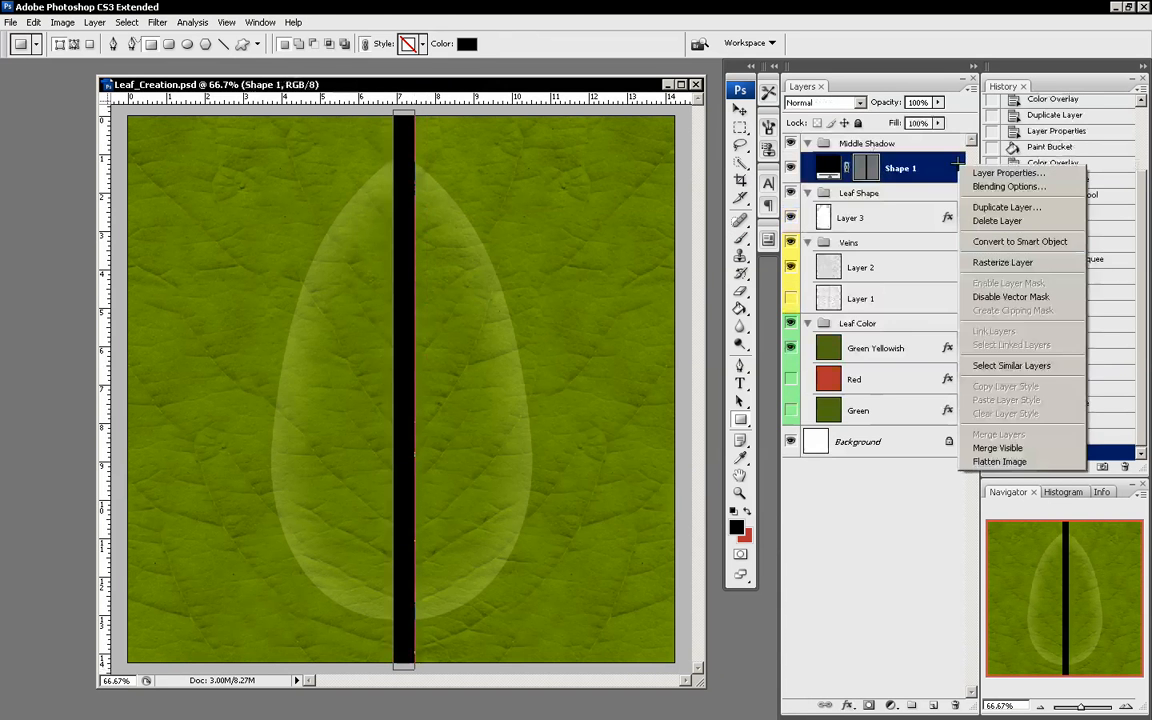
pyautogui.click(1000, 262)
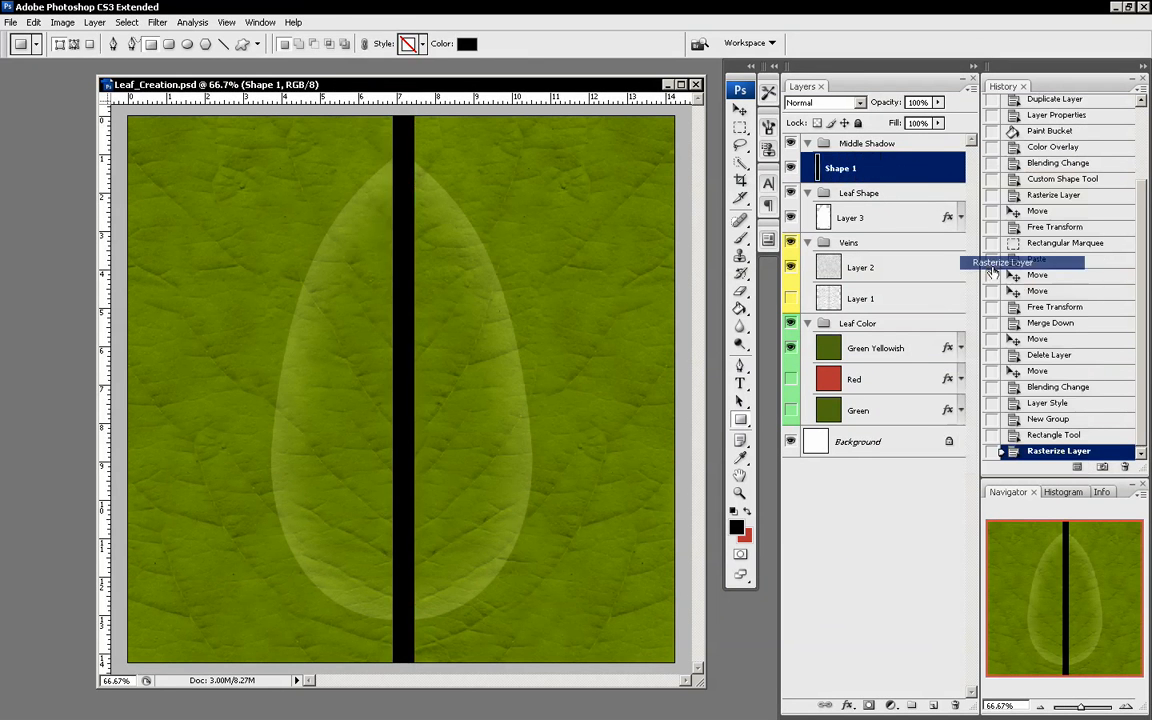
# Turn off snapping and position the black strip centrally over the leaf's middle vein.
pyautogui.press('v')
pyautogui.moveTo(400, 417); pyautogui.dragTo(412, 420)
pyautogui.click(226, 22)
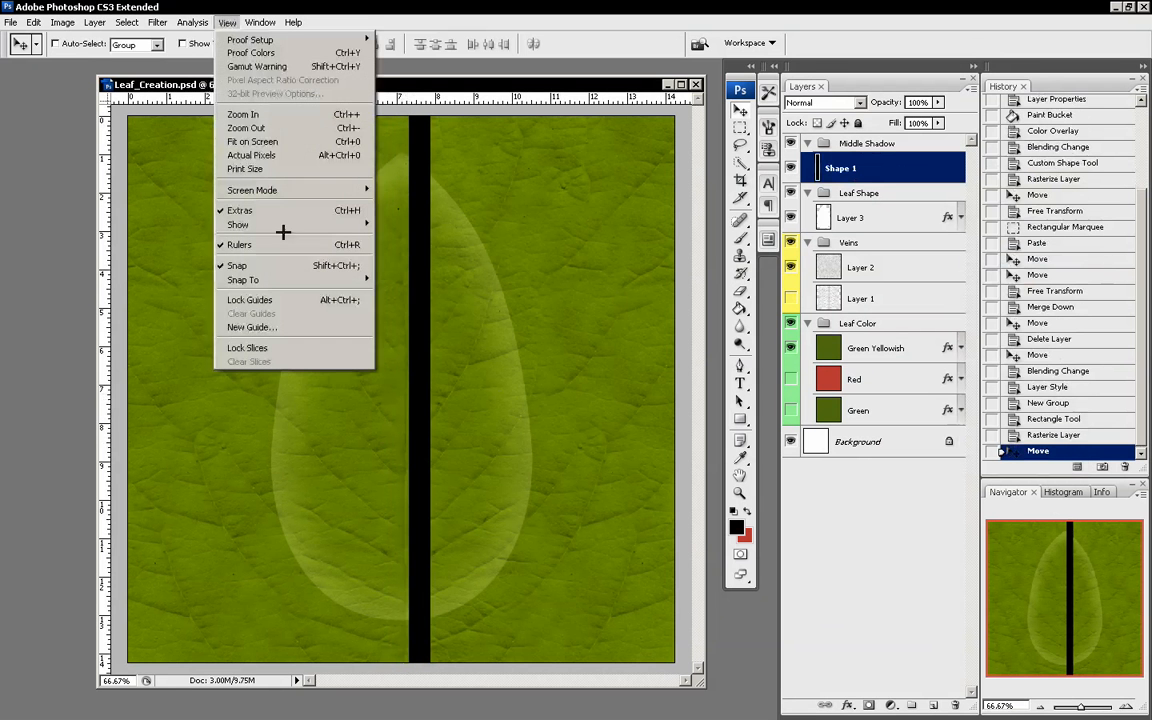
pyautogui.click(290, 265)
pyautogui.moveTo(401, 318)
pyautogui.mouseDown()
pyautogui.moveTo(386, 321)
pyautogui.moveTo(432, 321)
pyautogui.moveTo(382, 328)
pyautogui.mouseUp()
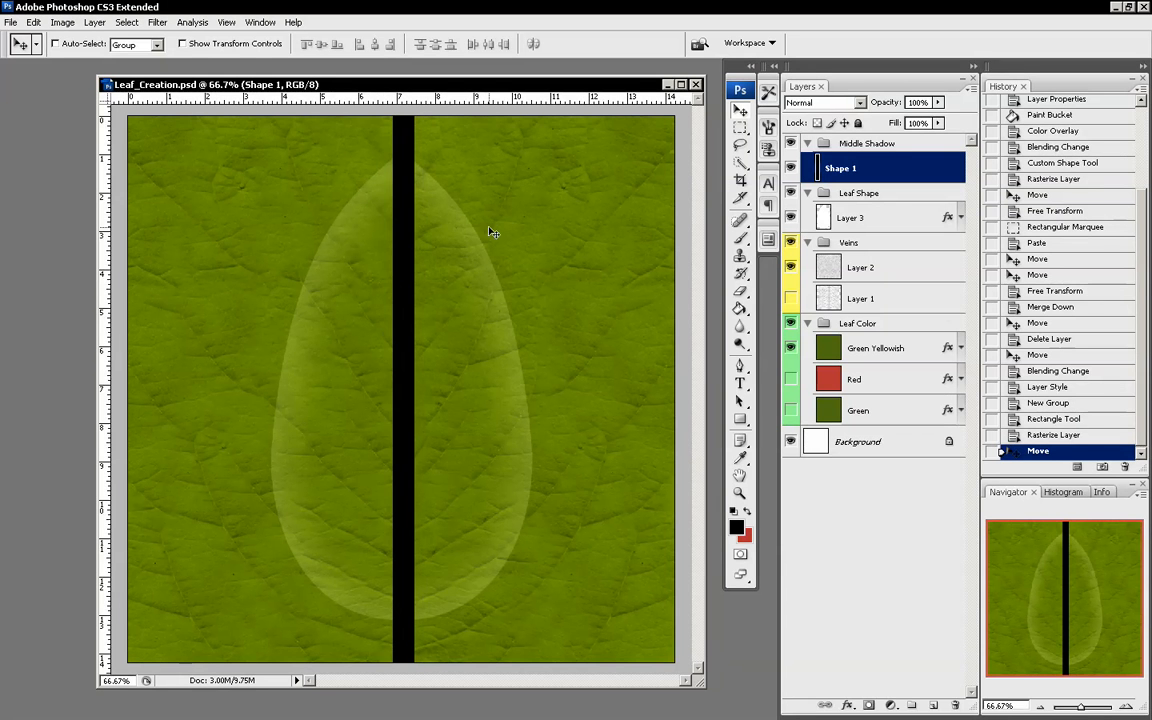
# Apply a Gaussian Blur with a radius of 24.2 pixels to the black strip.
pyautogui.click(157, 22)
pyautogui.moveTo(178, 170)
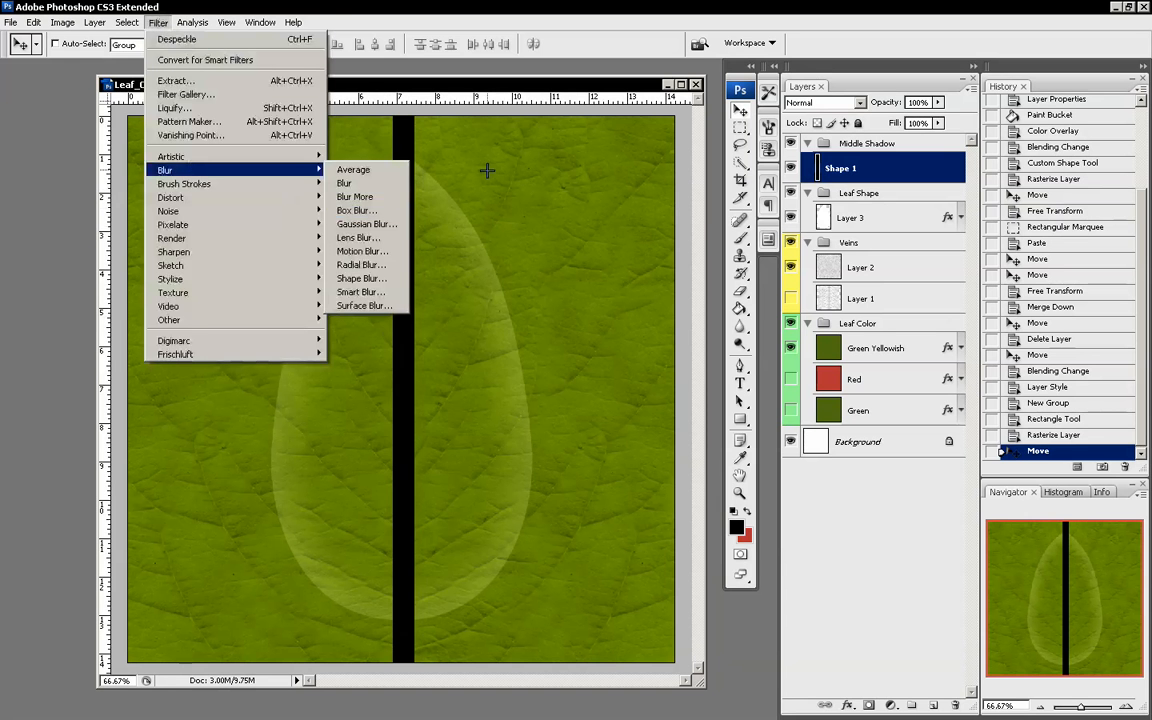
pyautogui.click(366, 224)
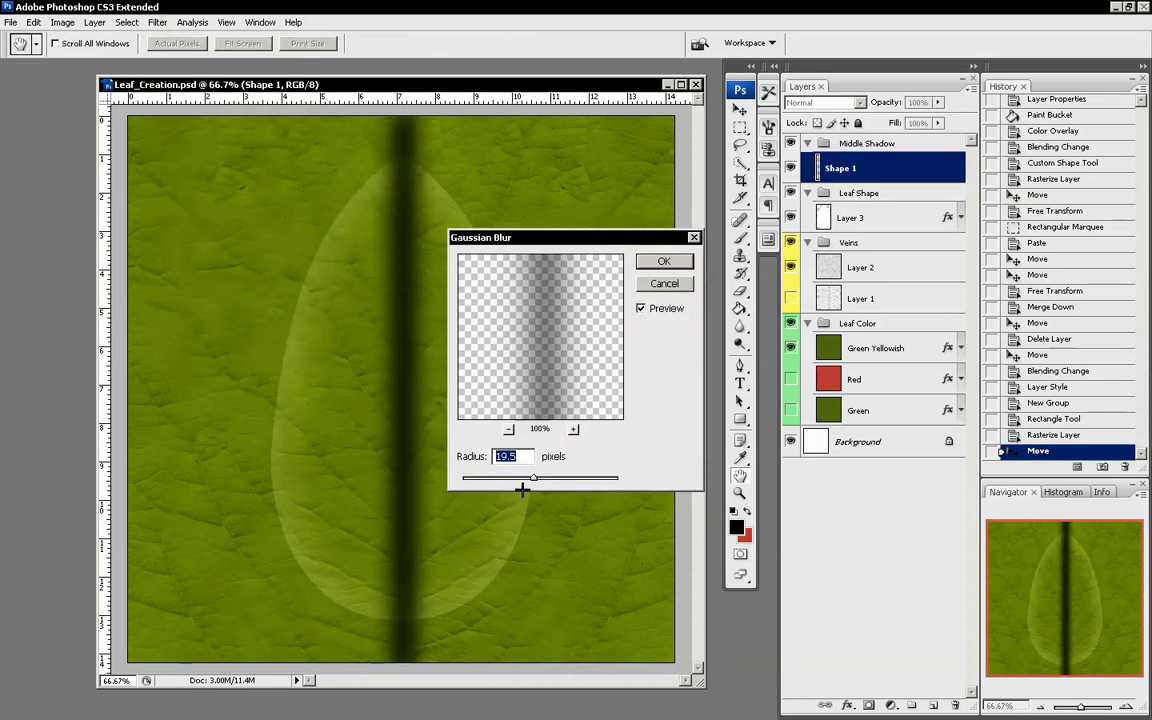
pyautogui.moveTo(536, 479)
pyautogui.mouseDown()
pyautogui.moveTo(550, 478)
pyautogui.moveTo(537, 475)
pyautogui.mouseUp()
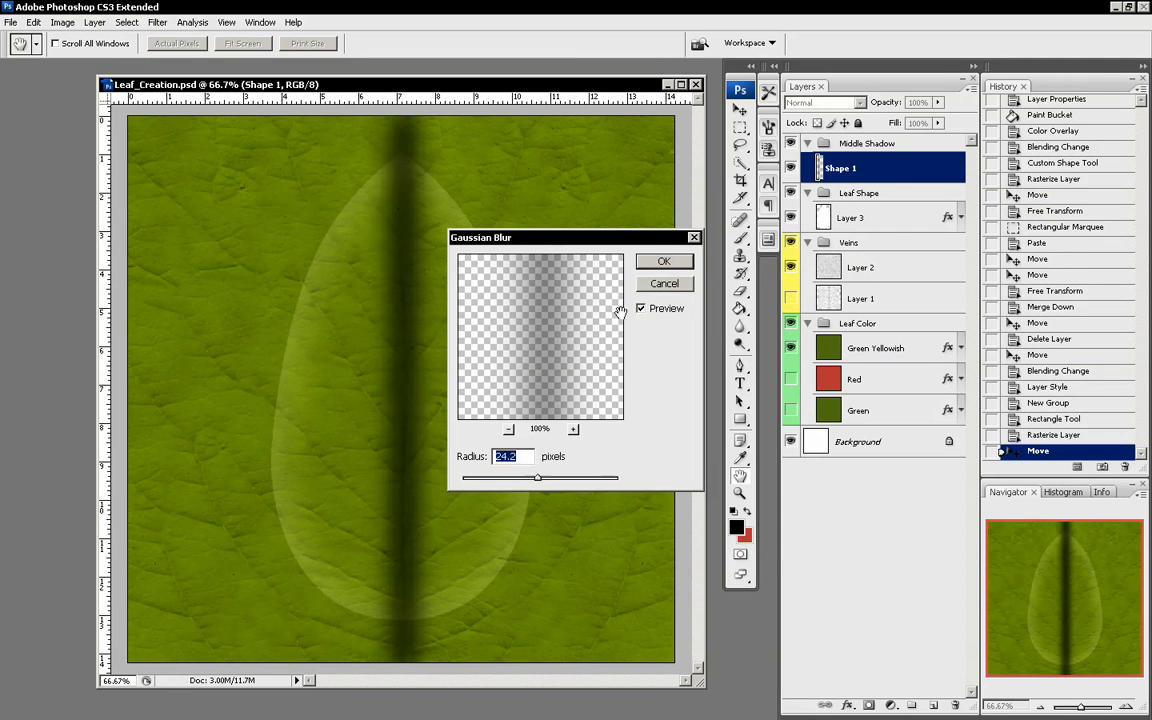
pyautogui.click(662, 261)
# Nudge the blurred strip slightly along the midrib and lower its layer opacity to 38%.
pyautogui.moveTo(938, 102); pyautogui.dragTo(881, 137)
pyautogui.click(476, 452)
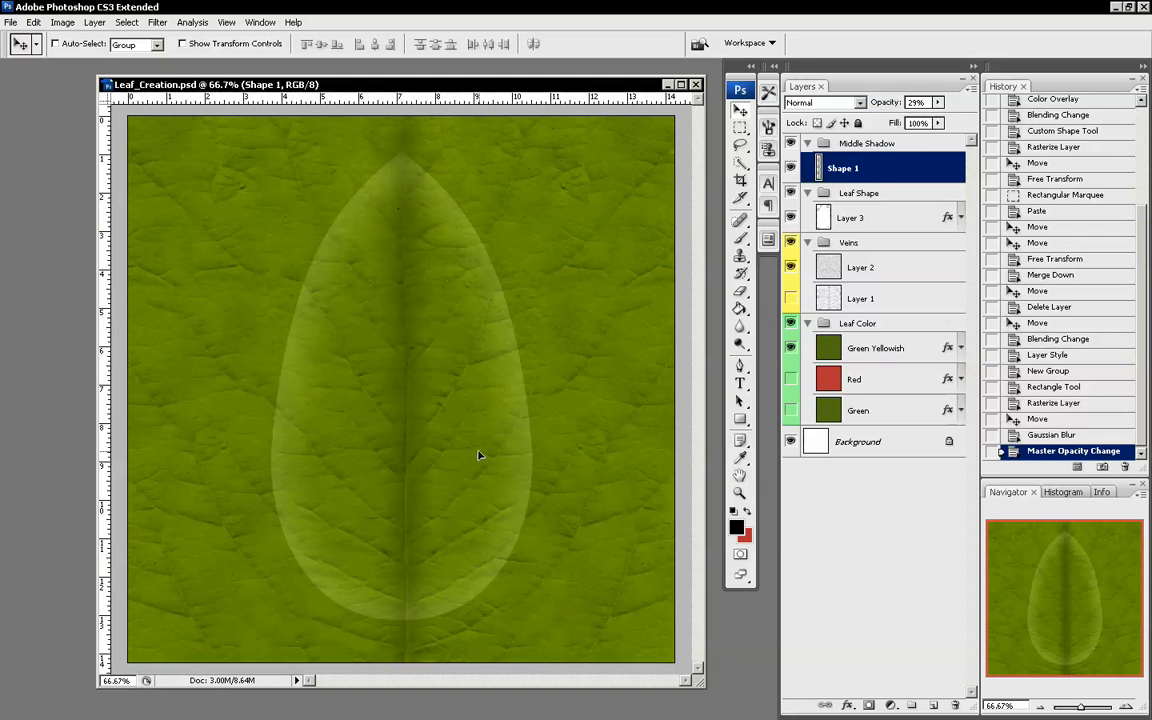
pyautogui.moveTo(477, 455); pyautogui.dragTo(479, 455)
pyautogui.click(938, 103)
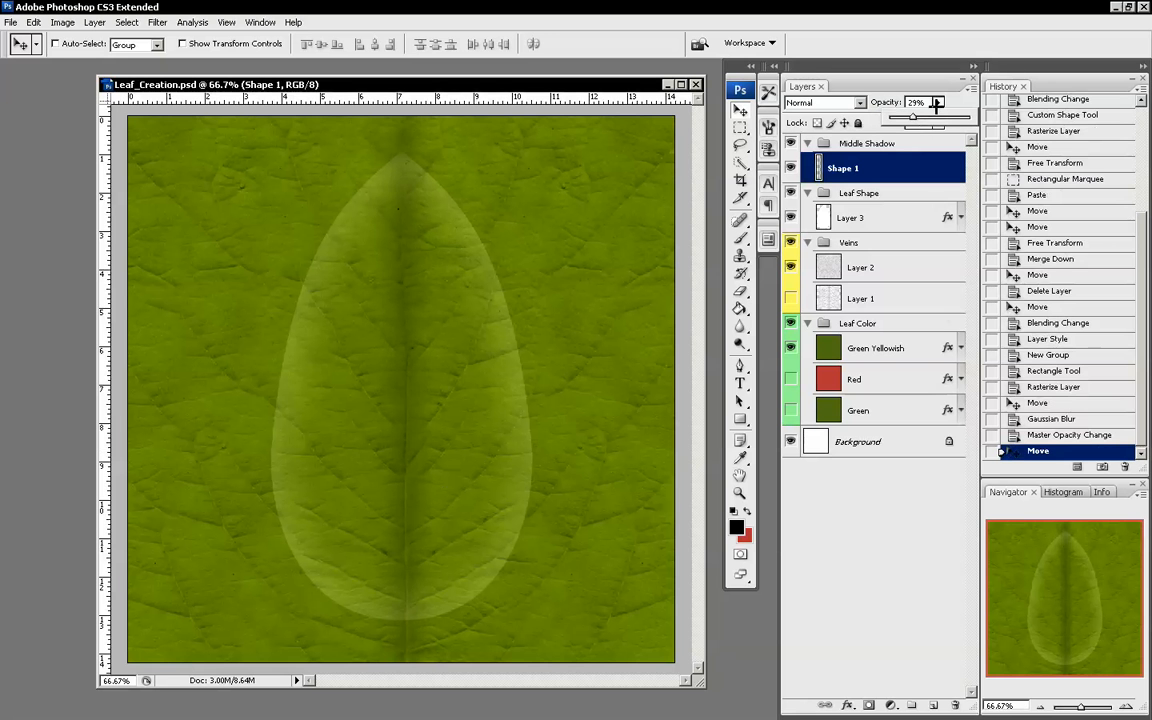
pyautogui.moveTo(913, 118); pyautogui.dragTo(920, 116)
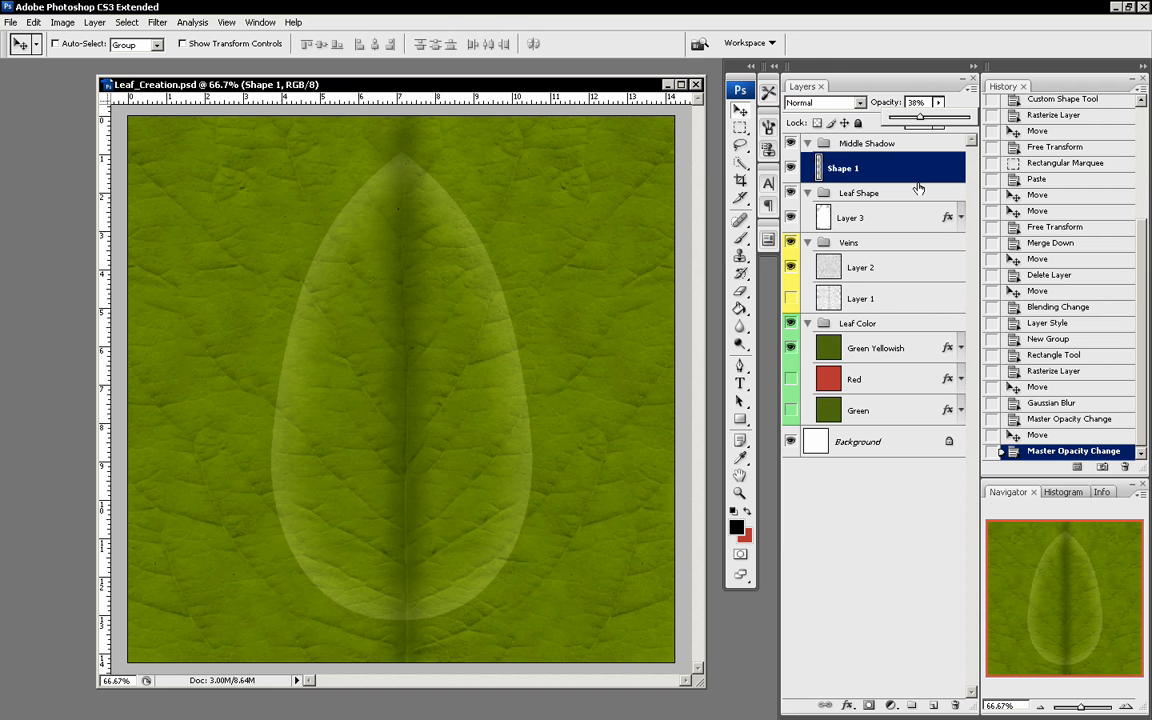
# Rename the blurred strip's layer as Small.
pyautogui.click(868, 165)
pyautogui.rightClick(868, 166)
pyautogui.click(882, 174)
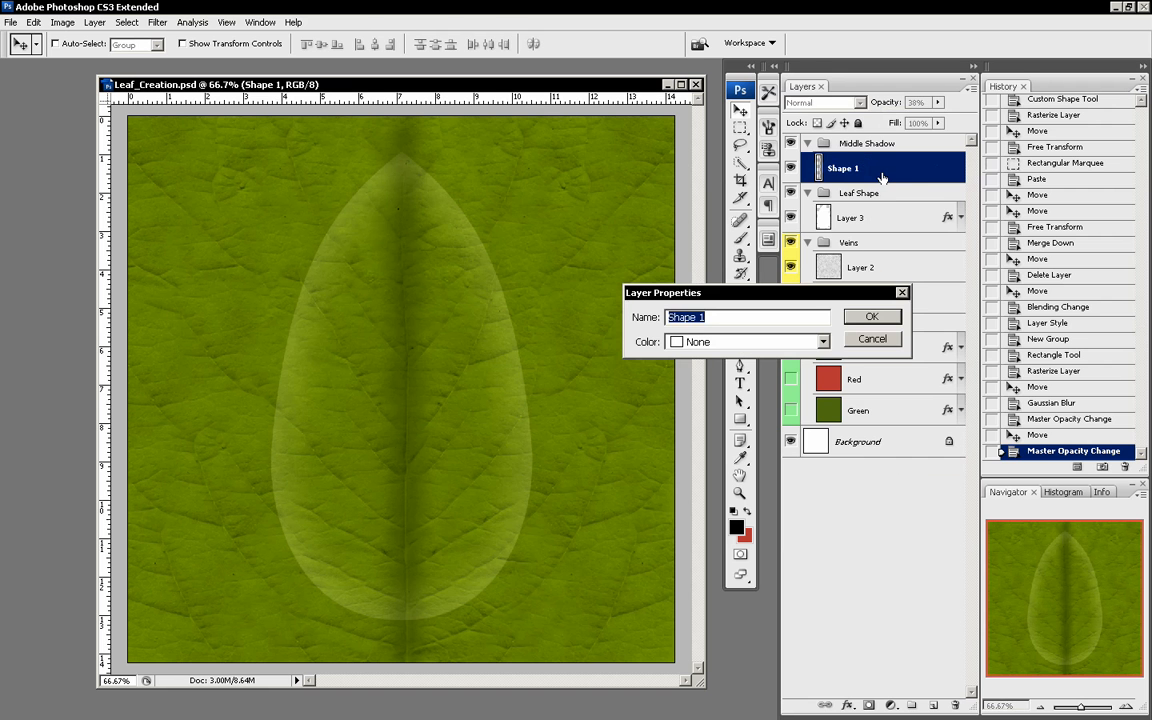
pyautogui.write('Small')
pyautogui.press('Return')
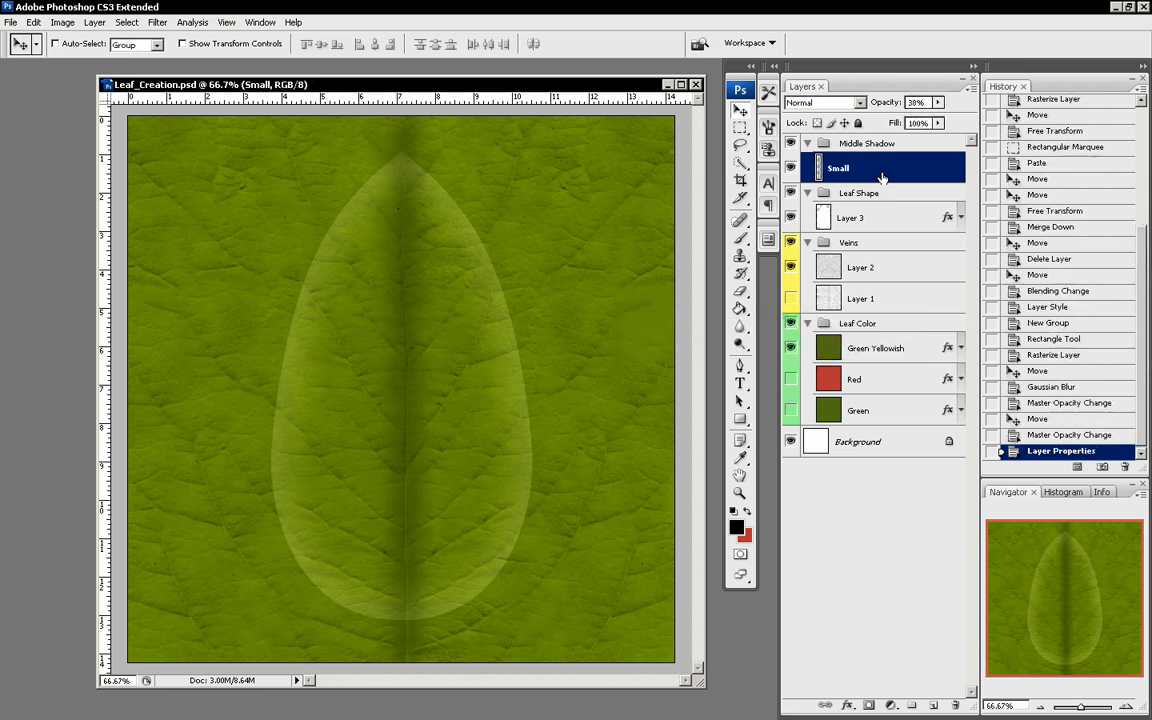
# Duplicate the Small layer, hide the original and rename the copy as Med.
pyautogui.moveTo(880, 170); pyautogui.dragTo(933, 704)
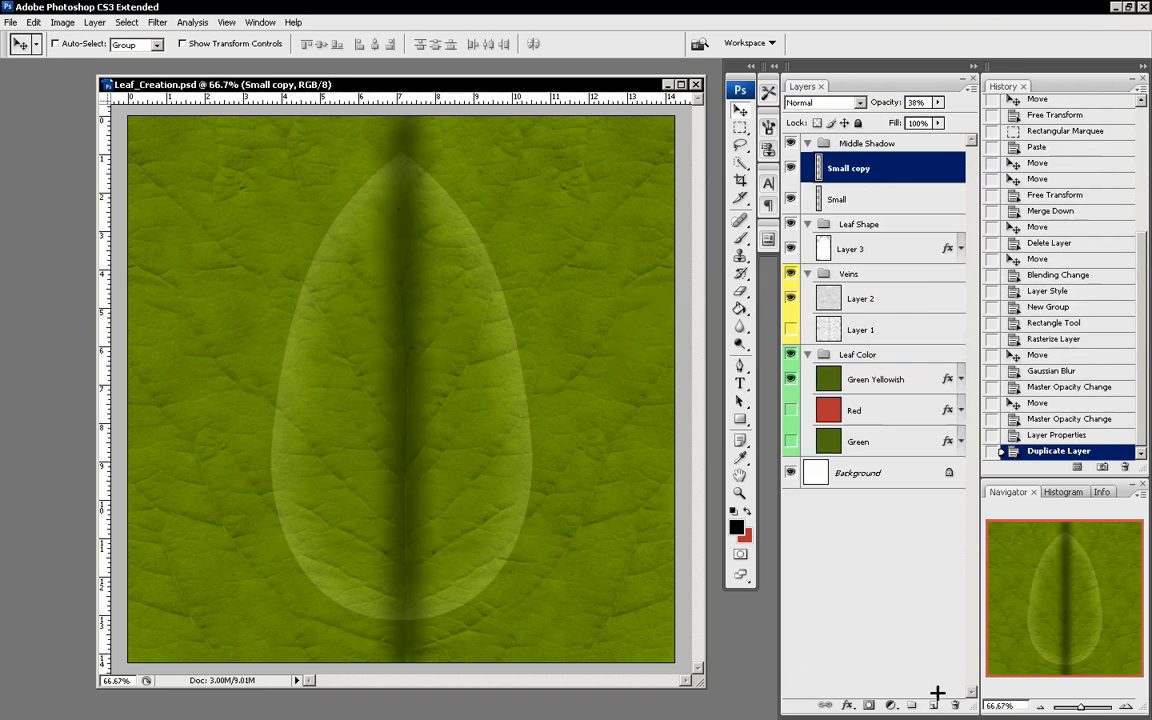
pyautogui.click(790, 199)
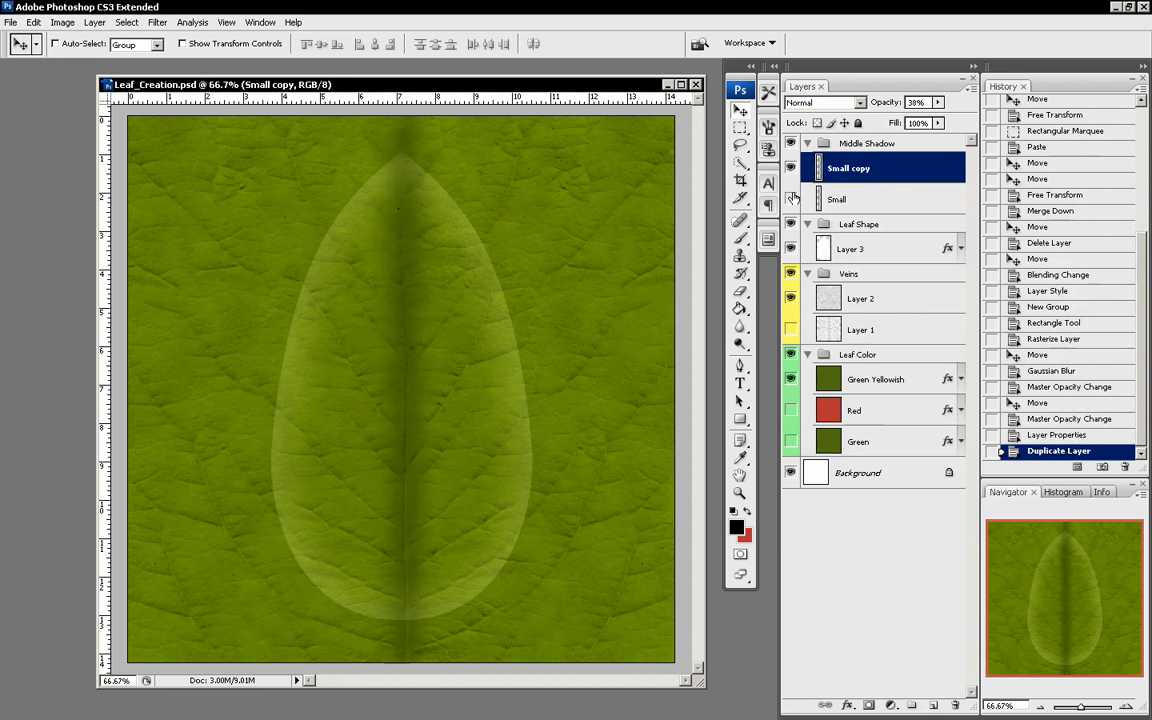
pyautogui.rightClick(895, 163)
pyautogui.click(897, 175)
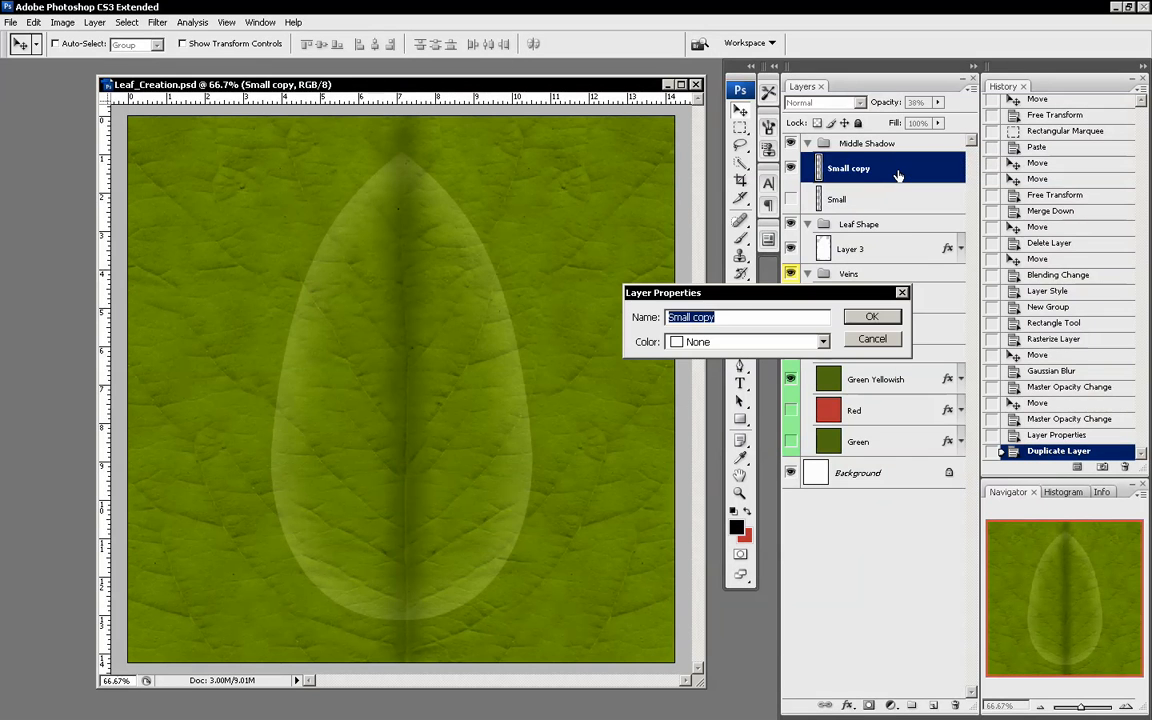
pyautogui.write('Med')
pyautogui.press('Return')
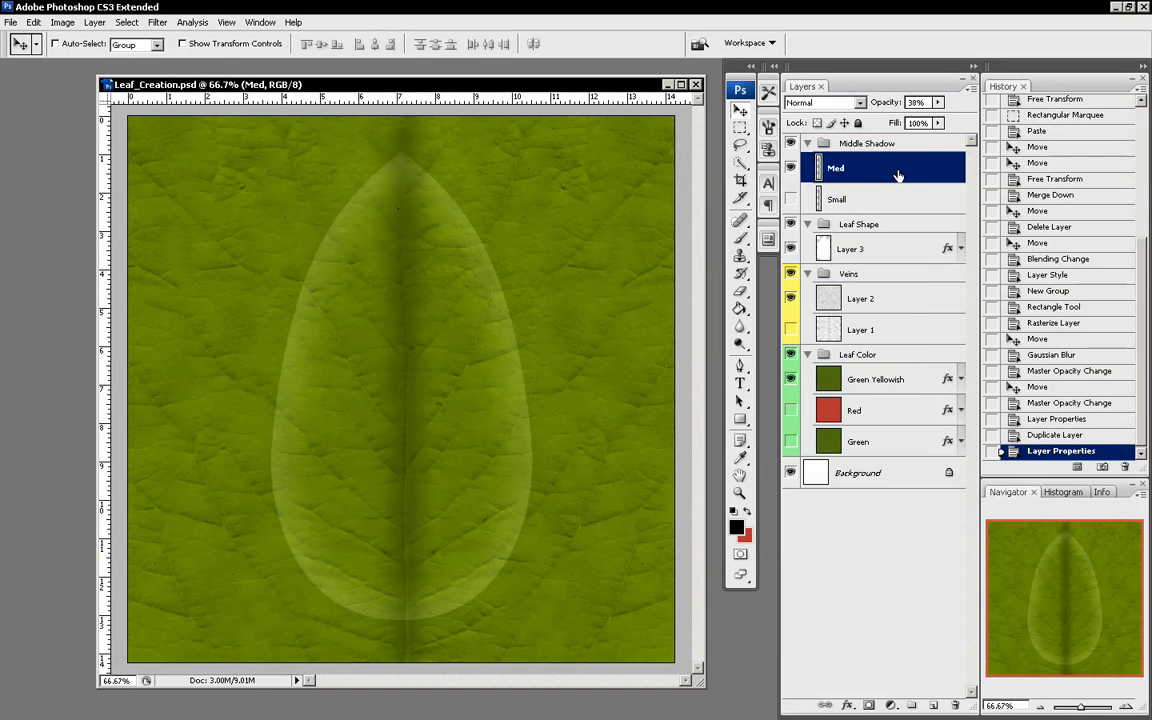
# Widen the Med shadow with a stronger Gaussian Blur and set the layer's opacity to 72%.
pyautogui.click(94, 22)
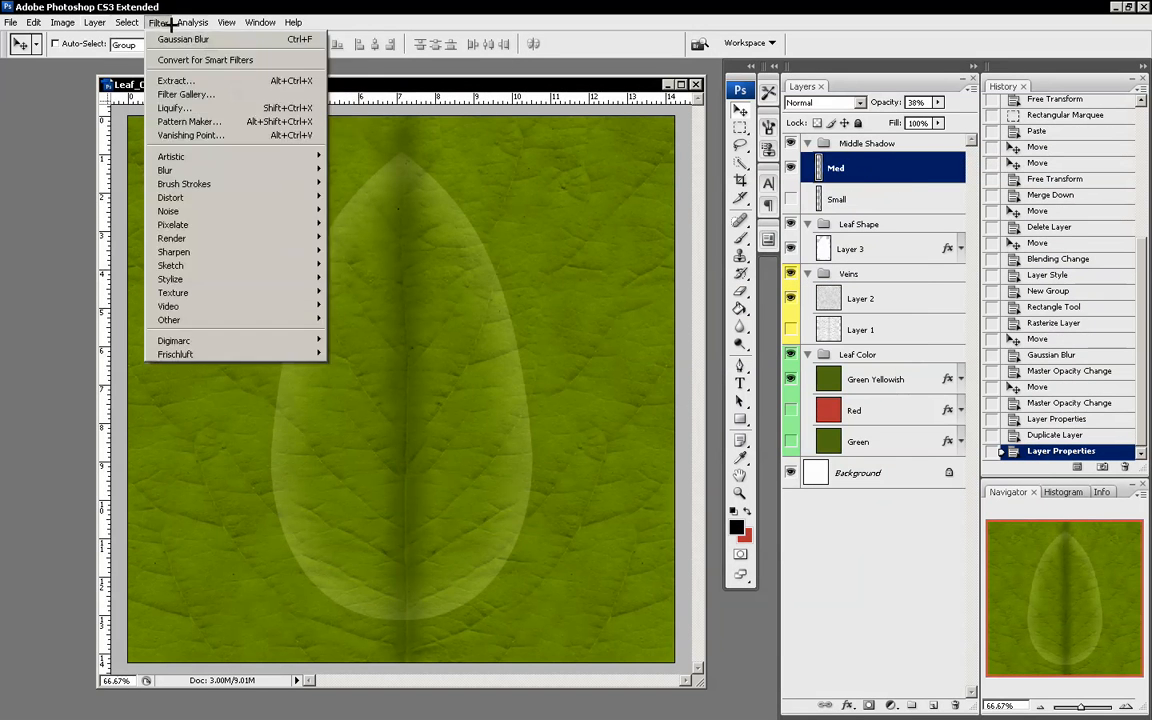
pyautogui.moveTo(228, 170)
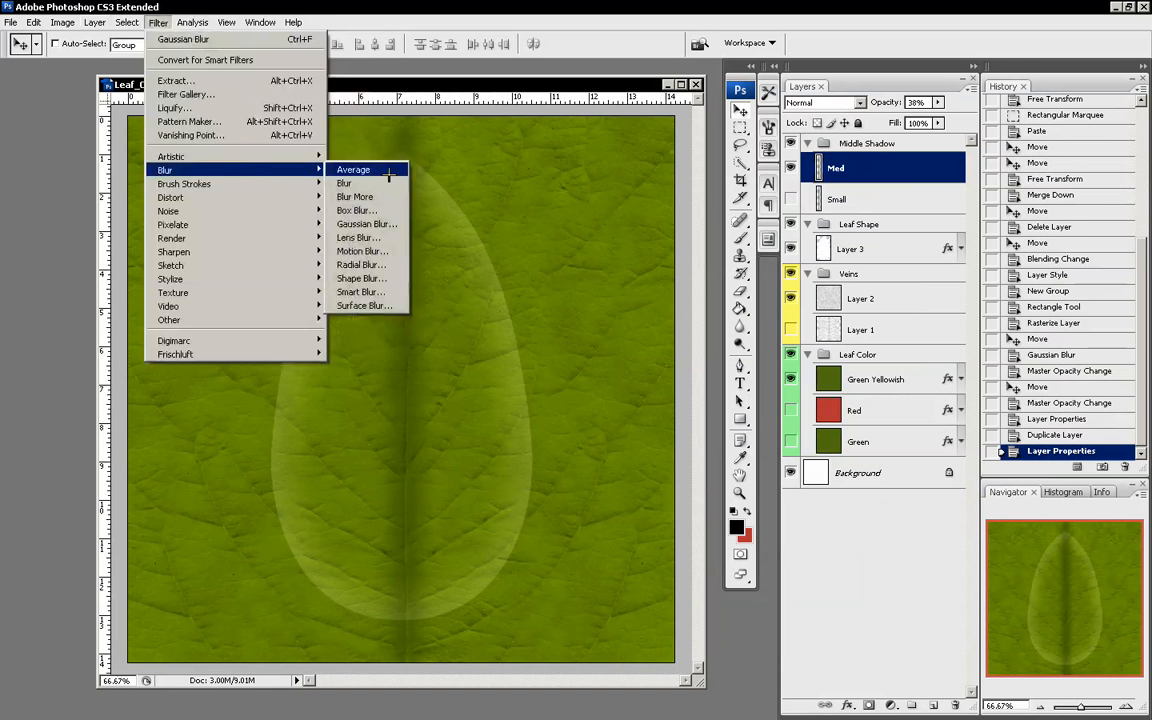
pyautogui.click(340, 229)
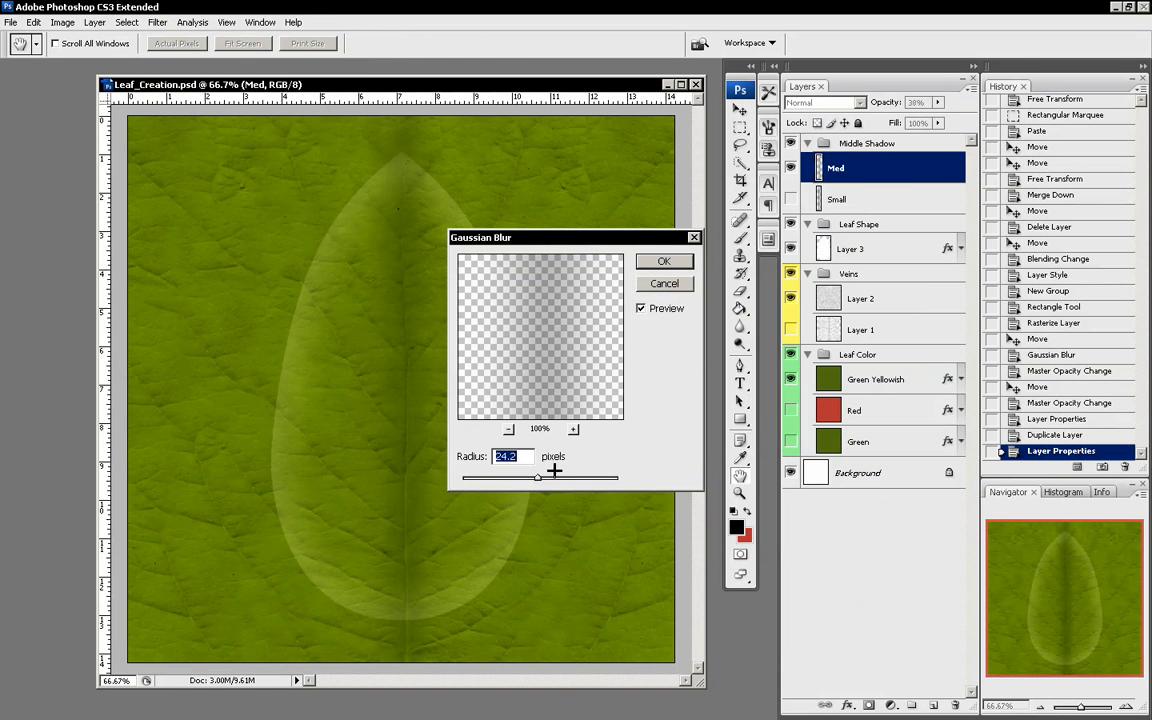
pyautogui.moveTo(540, 472); pyautogui.dragTo(552, 474)
pyautogui.press('Return')
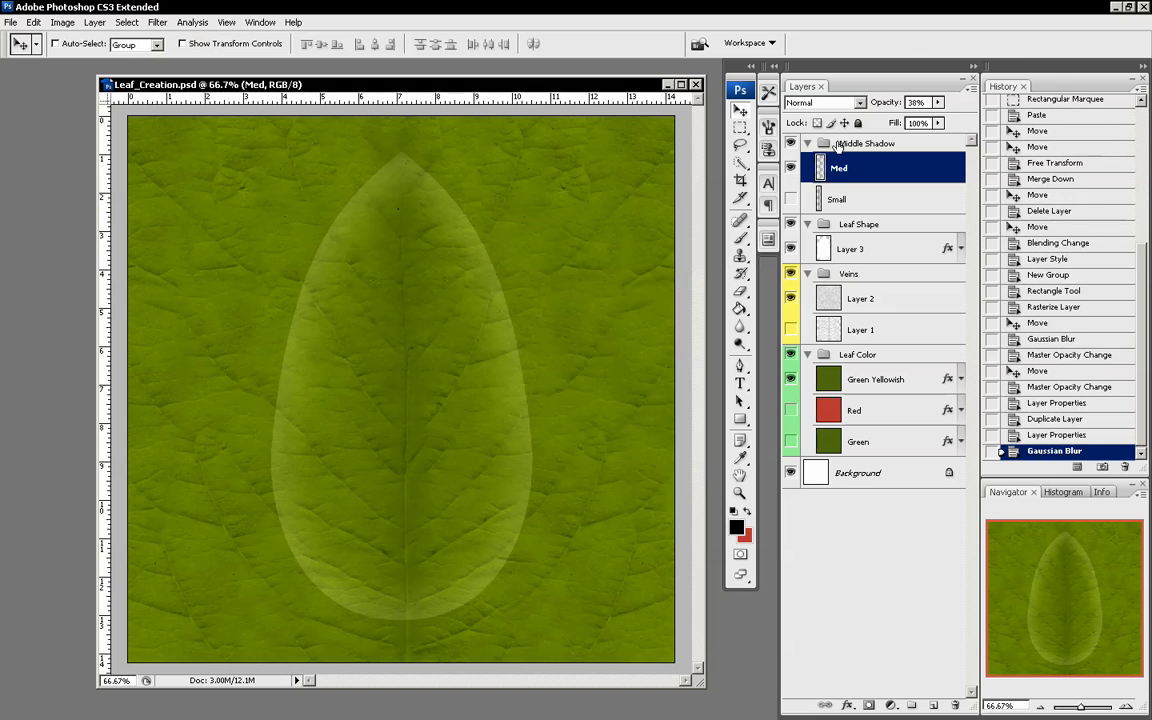
pyautogui.moveTo(938, 104)
pyautogui.mouseDown()
pyautogui.moveTo(920, 113)
pyautogui.moveTo(946, 116)
pyautogui.mouseUp()
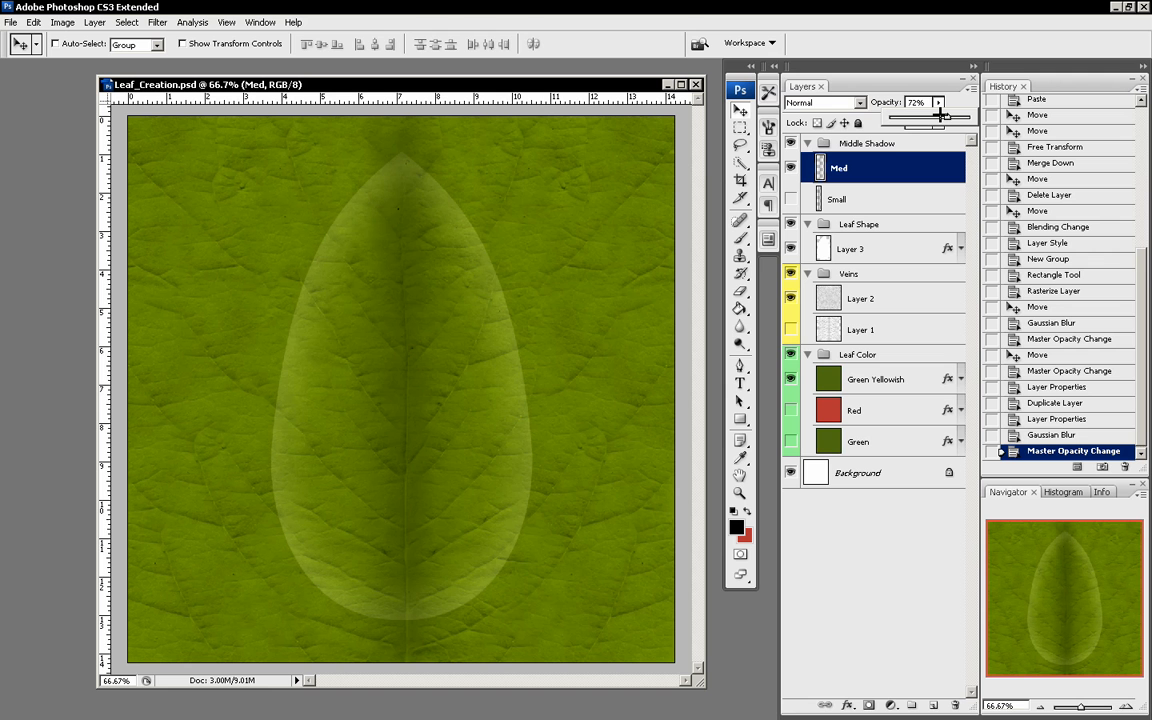
pyautogui.click(531, 216)
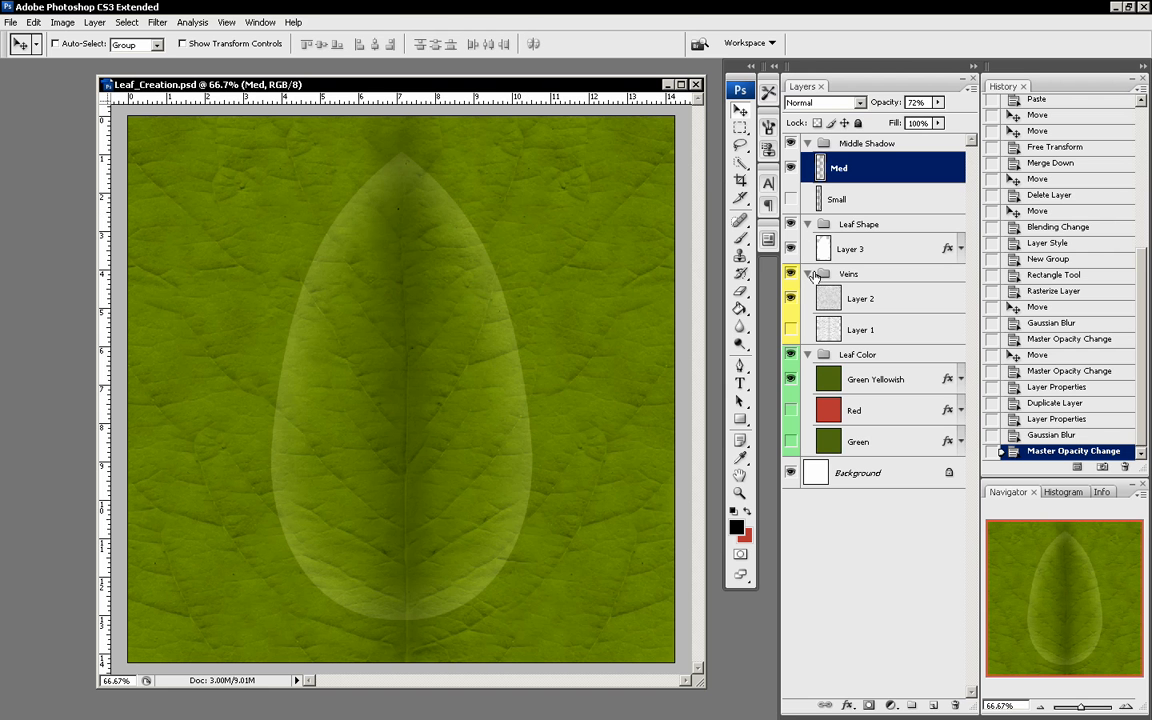
# Compare the leaf with Layer 3 of the Leaf Shape group hidden and shown.
pyautogui.click(791, 249)
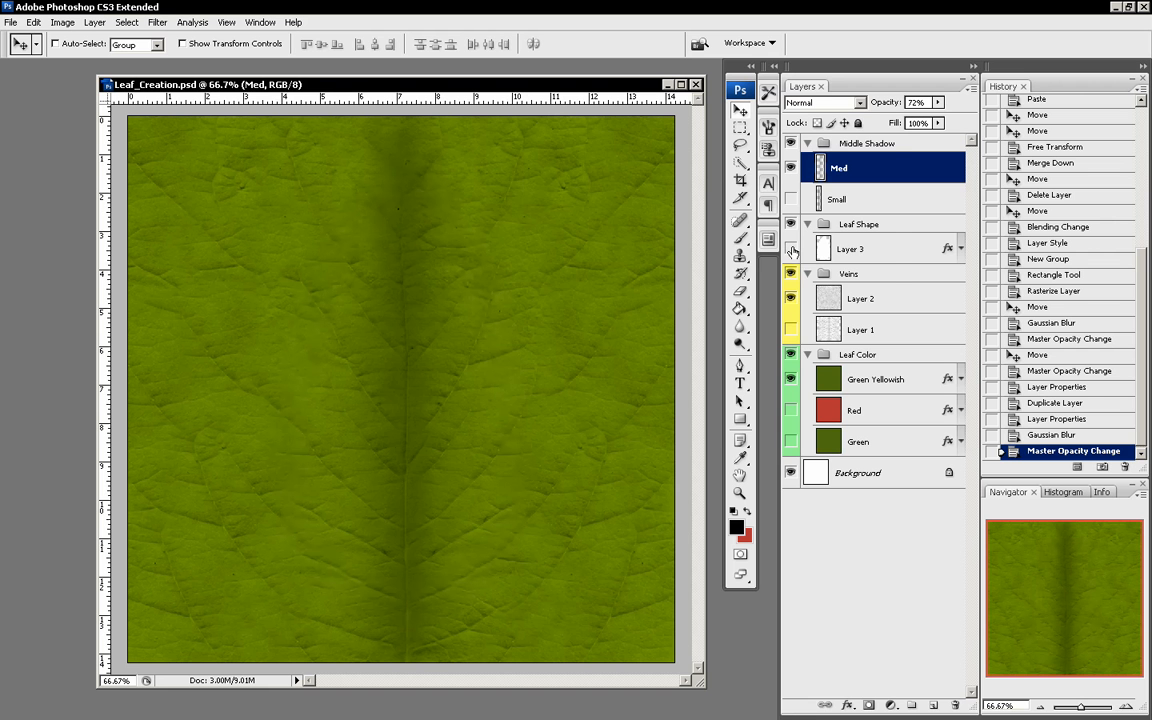
pyautogui.click(791, 249)
pyautogui.click(791, 249)
pyautogui.click(791, 249)
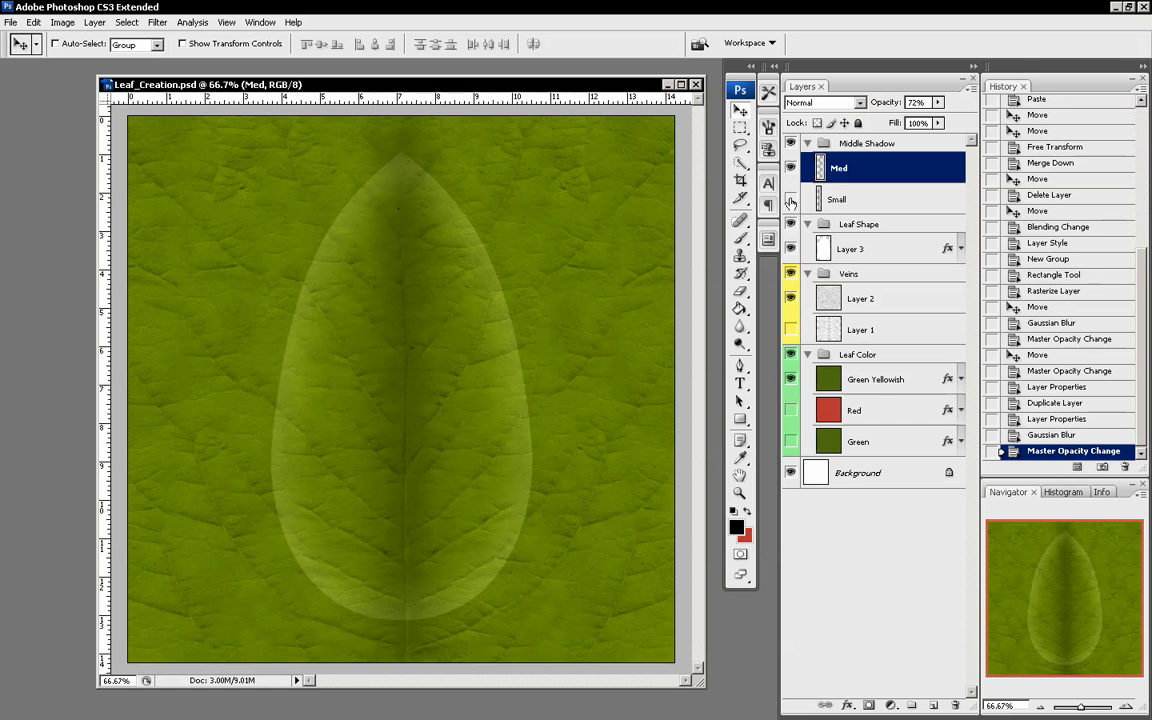
# Duplicate Layer 3 in the Leaf Shape group and rename the original layer as Shape 1.
pyautogui.click(889, 249)
pyautogui.moveTo(889, 249); pyautogui.dragTo(934, 709)
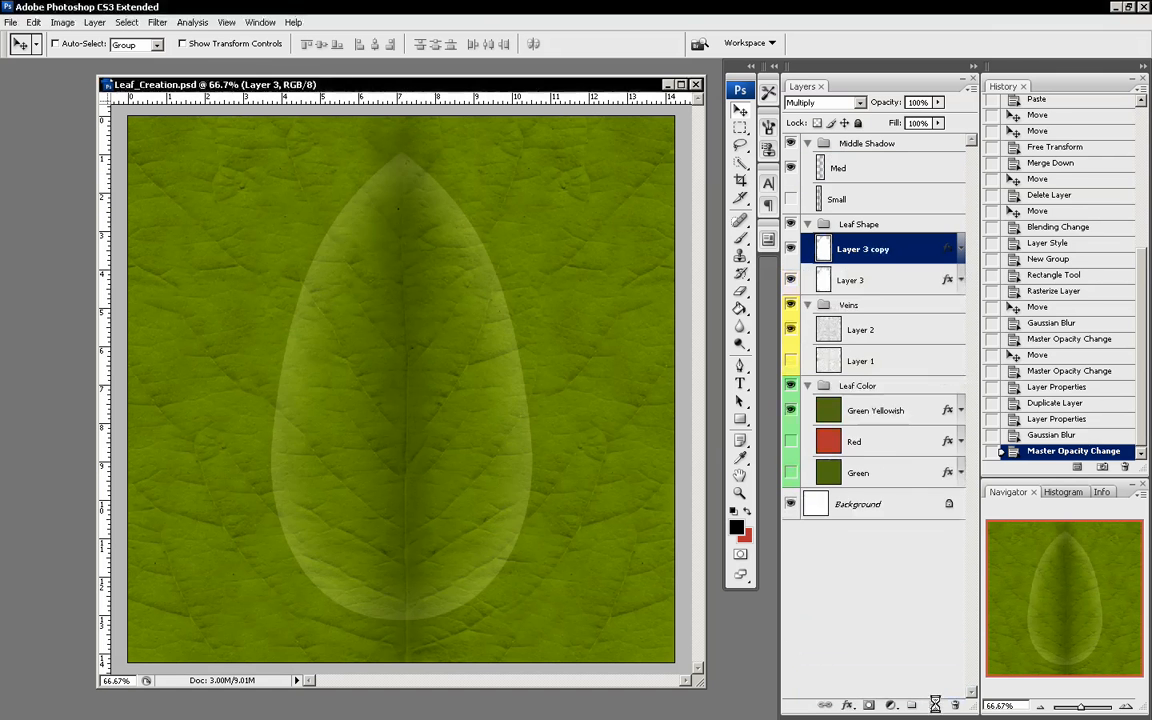
pyautogui.click(876, 280)
pyautogui.rightClick(876, 280)
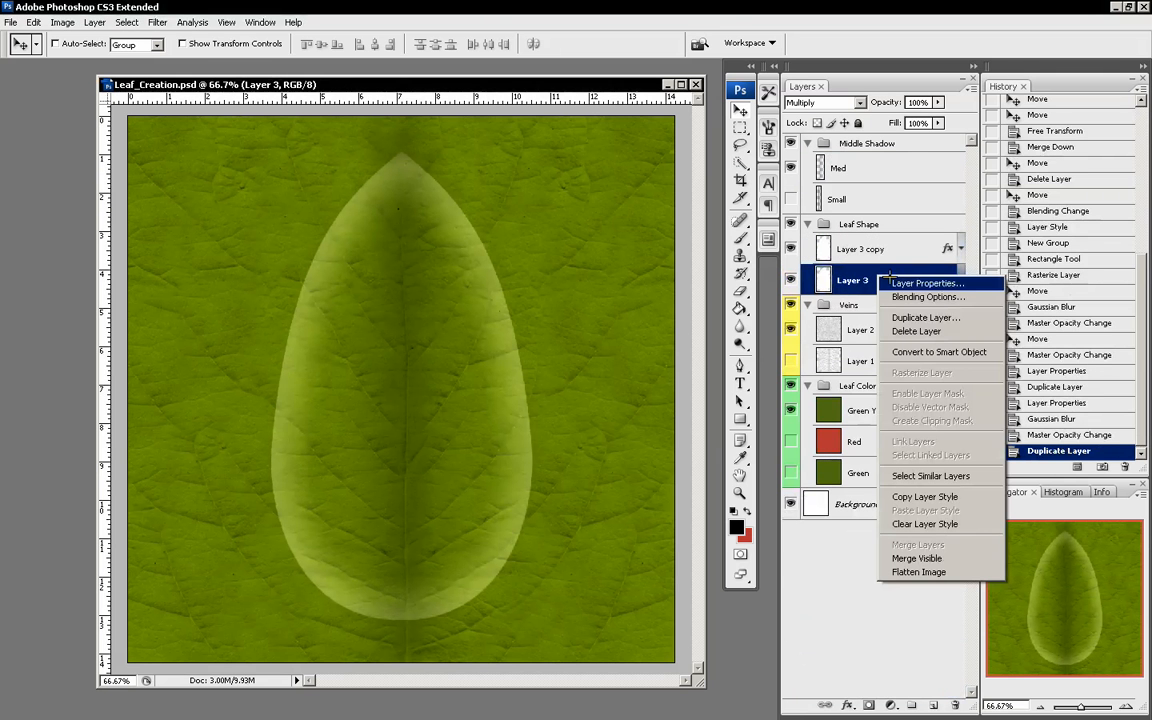
pyautogui.click(922, 283)
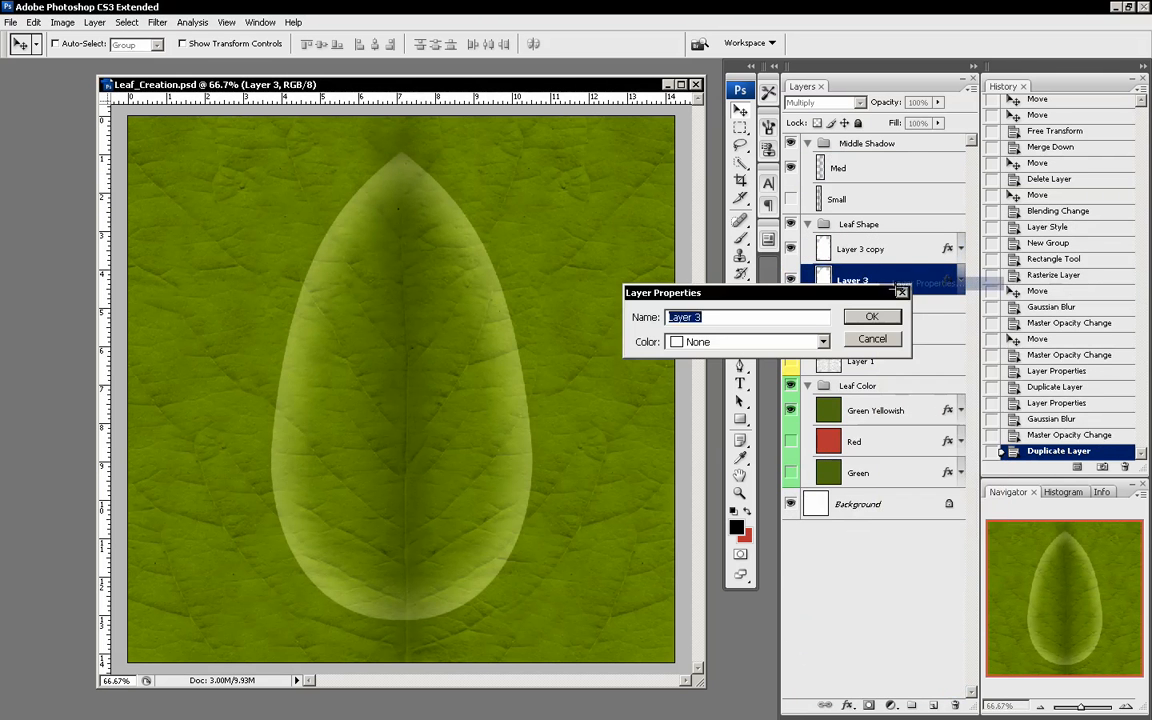
pyautogui.write('Shape 1')
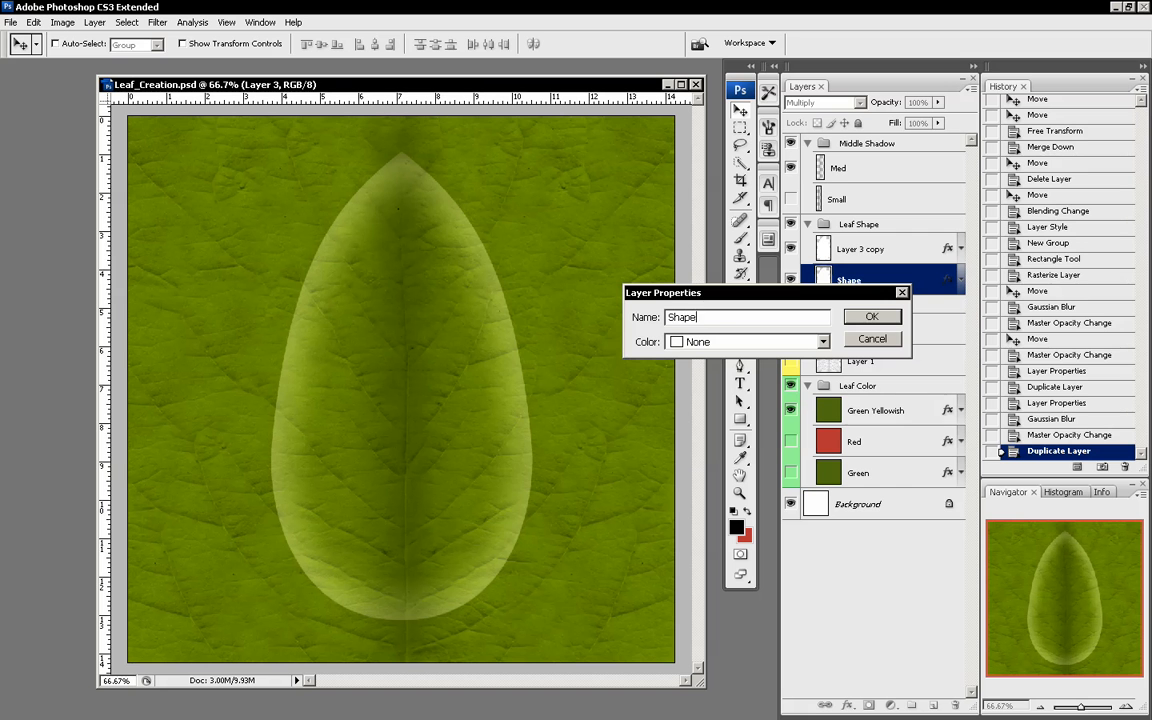
pyautogui.click(871, 317)
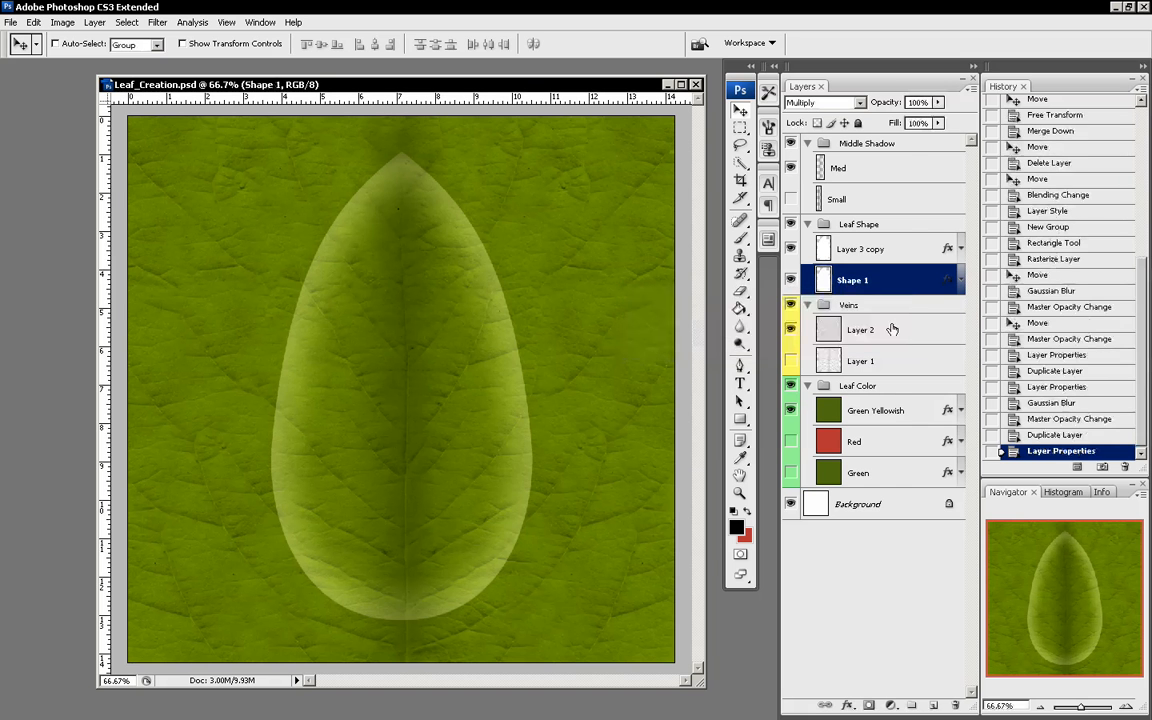
# Rename the Layer 3 copy as Shape 1 Clip.
pyautogui.rightClick(900, 250)
pyautogui.click(926, 265)
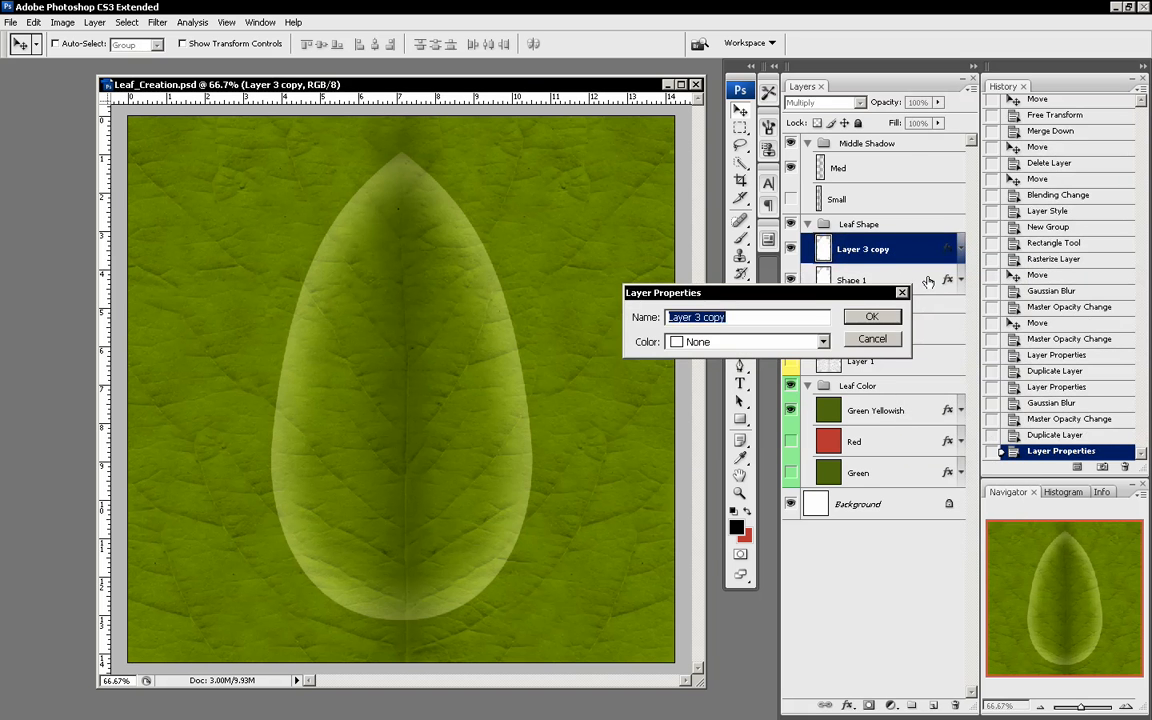
pyautogui.write('Shape 1 ')
pyautogui.write('CVl')
pyautogui.press('BackSpace')
pyautogui.press('BackSpace')
pyautogui.write('lip')
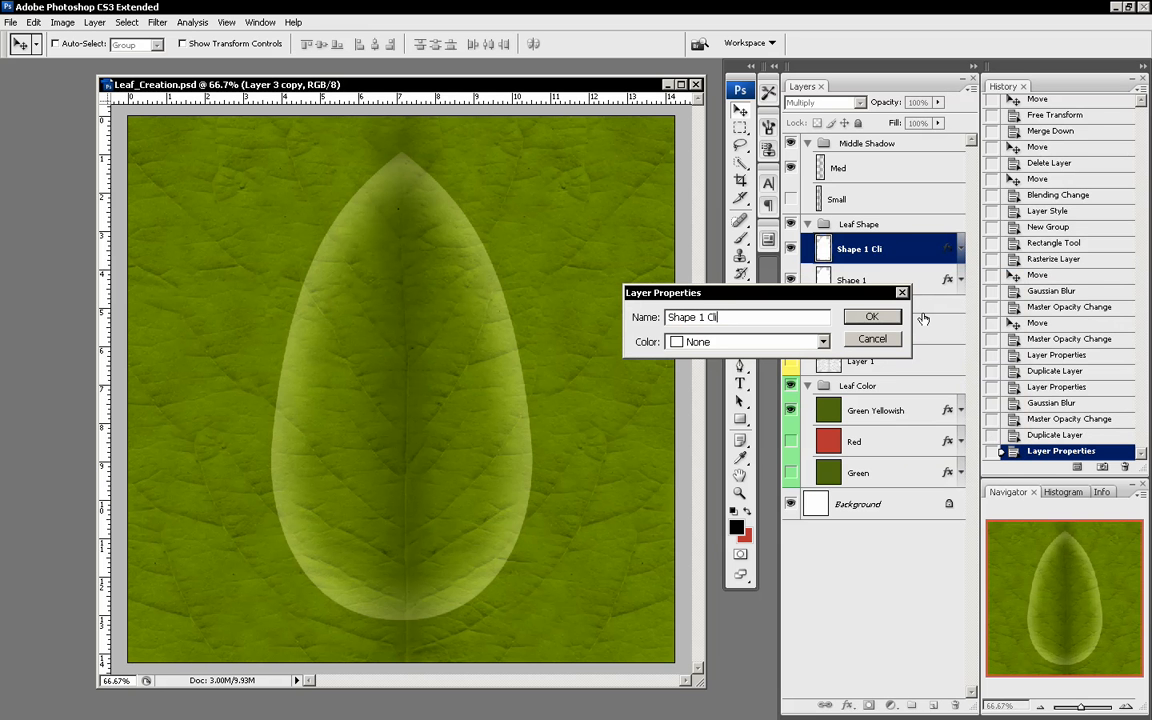
pyautogui.press('Return')
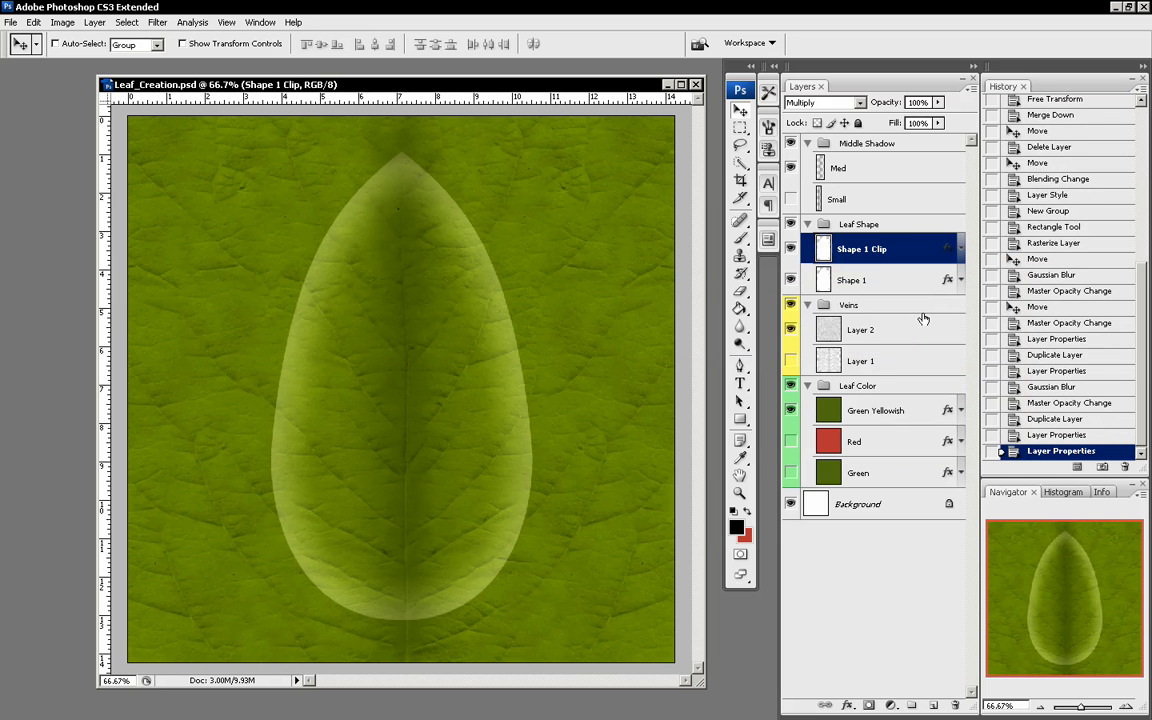
# Hide the Shape 1 layer and link it with Shape 1 Clip.
pyautogui.click(791, 281)
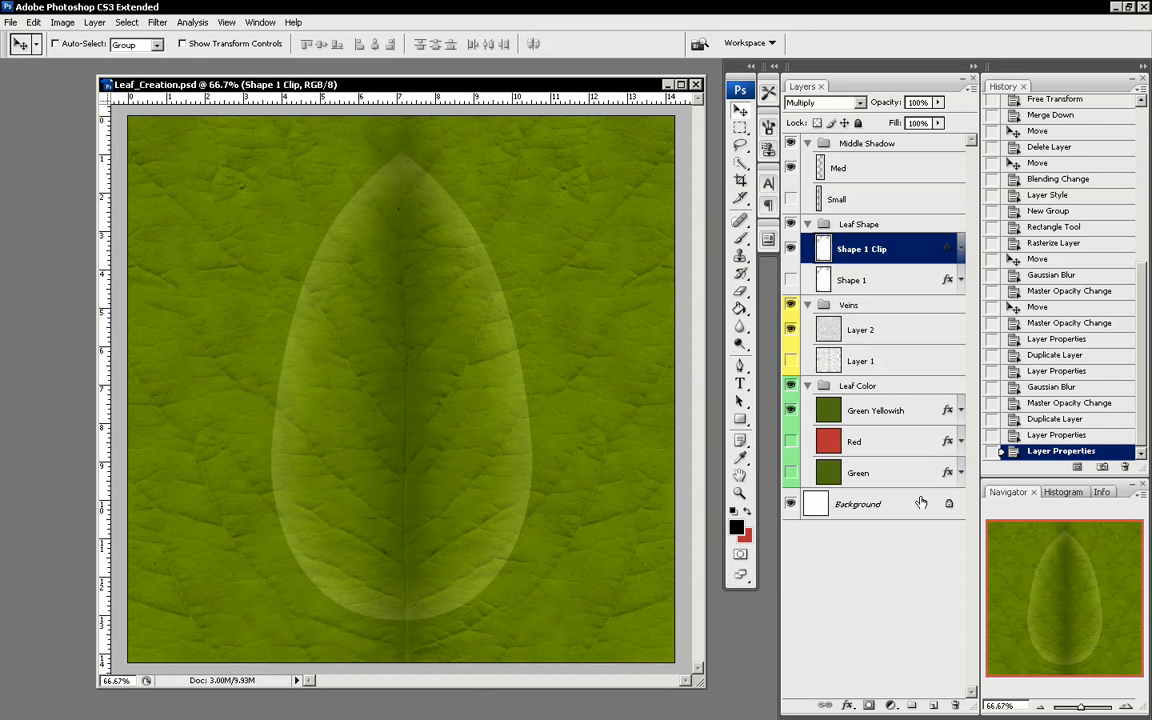
pyautogui.keyDown('shift'); pyautogui.click(891, 281); pyautogui.keyUp('shift')
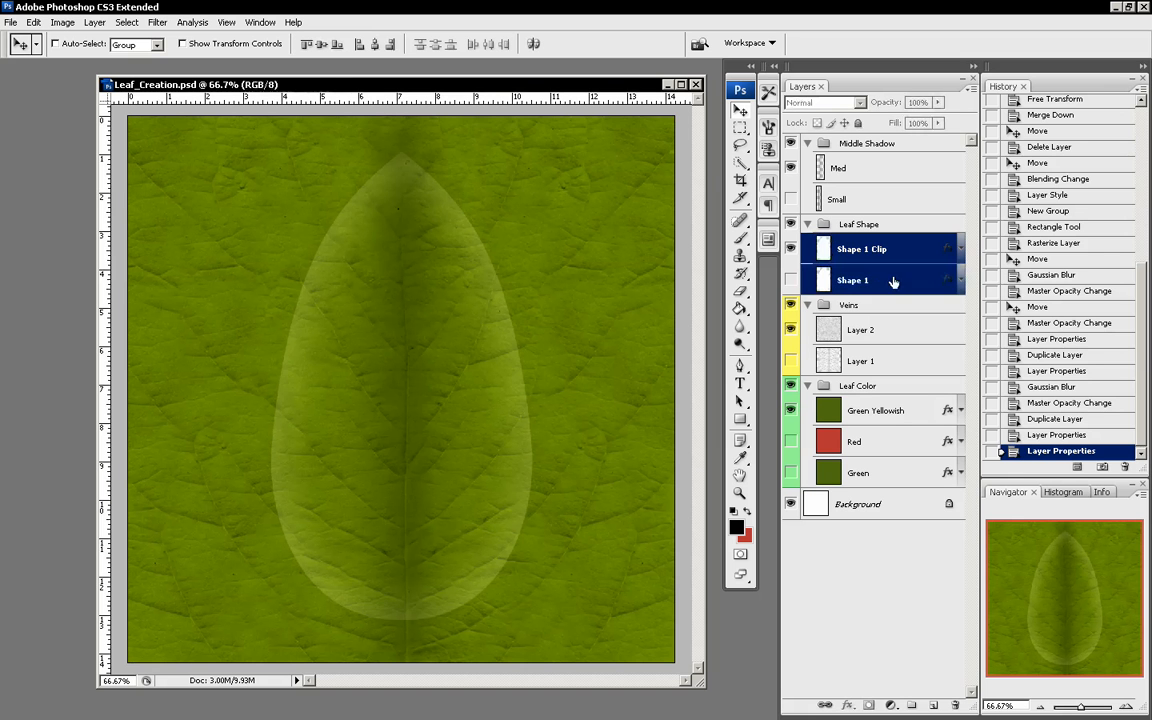
pyautogui.rightClick(893, 278)
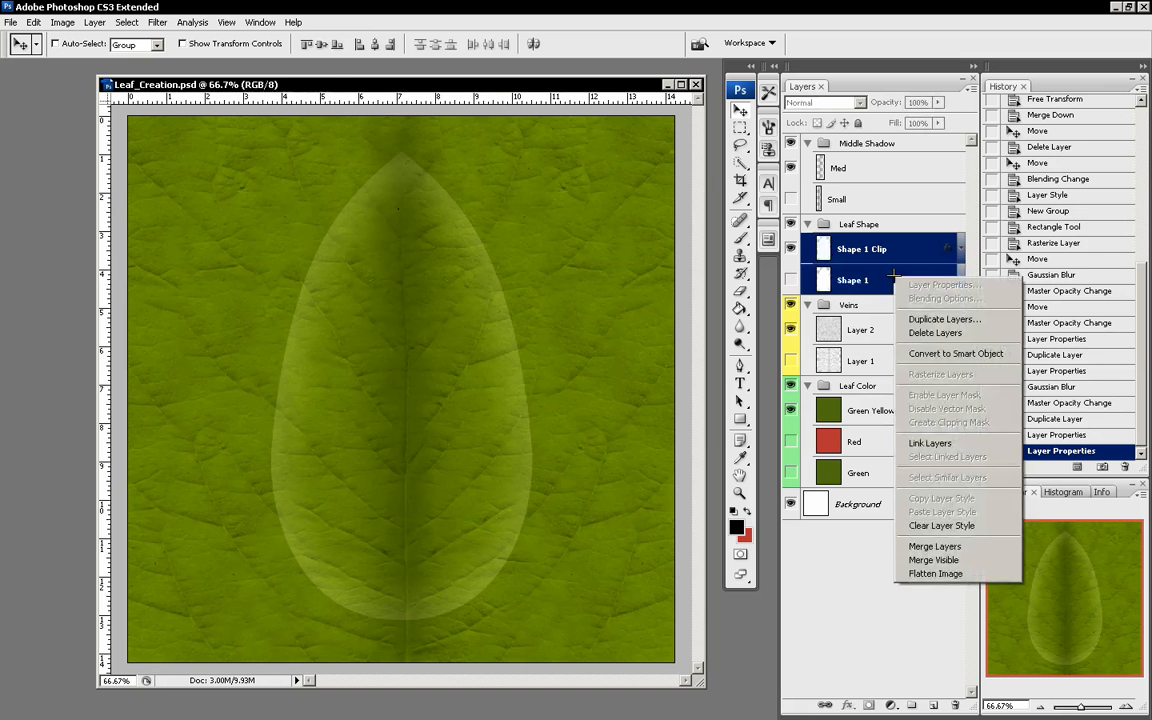
pyautogui.click(960, 442)
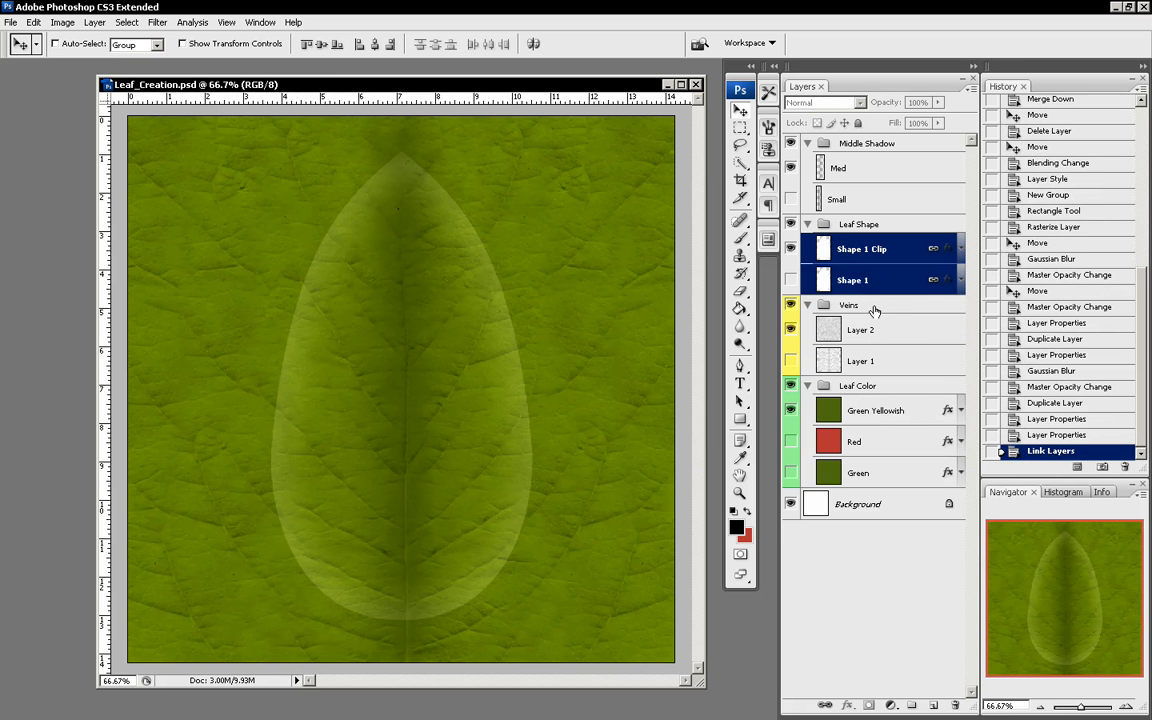
# Set the Shape 1 Clip layer's blend mode to Normal and hide the Middle Shadow group.
pyautogui.click(916, 257)
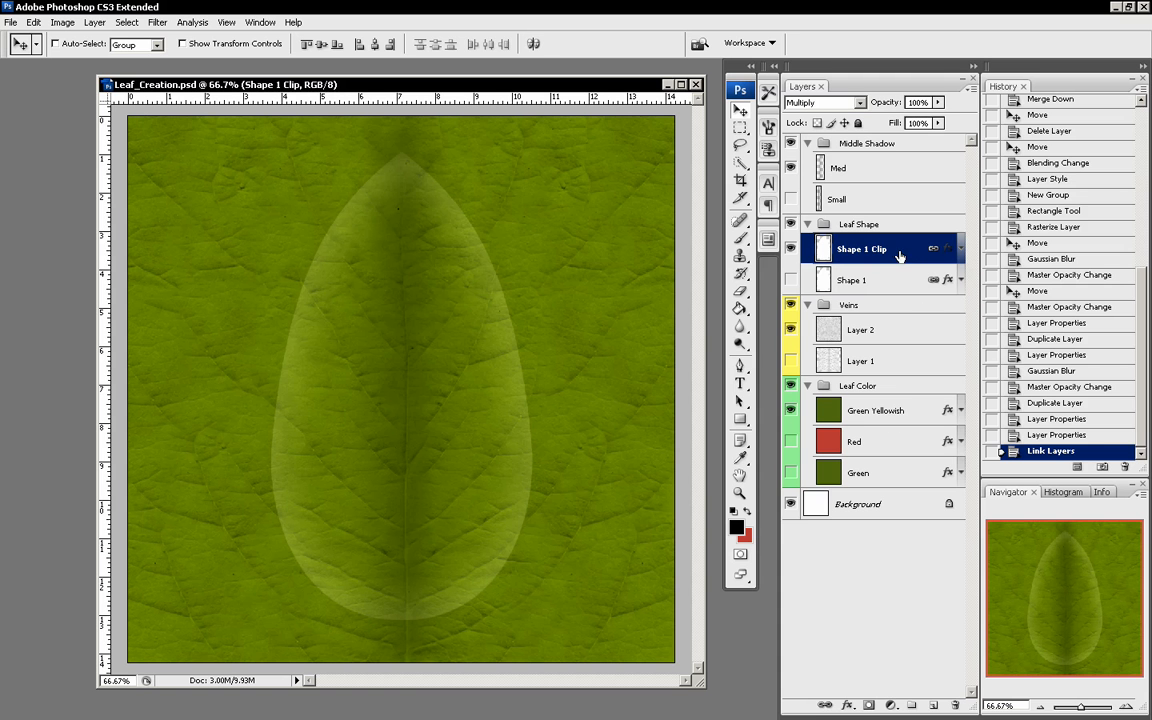
pyautogui.click(845, 103)
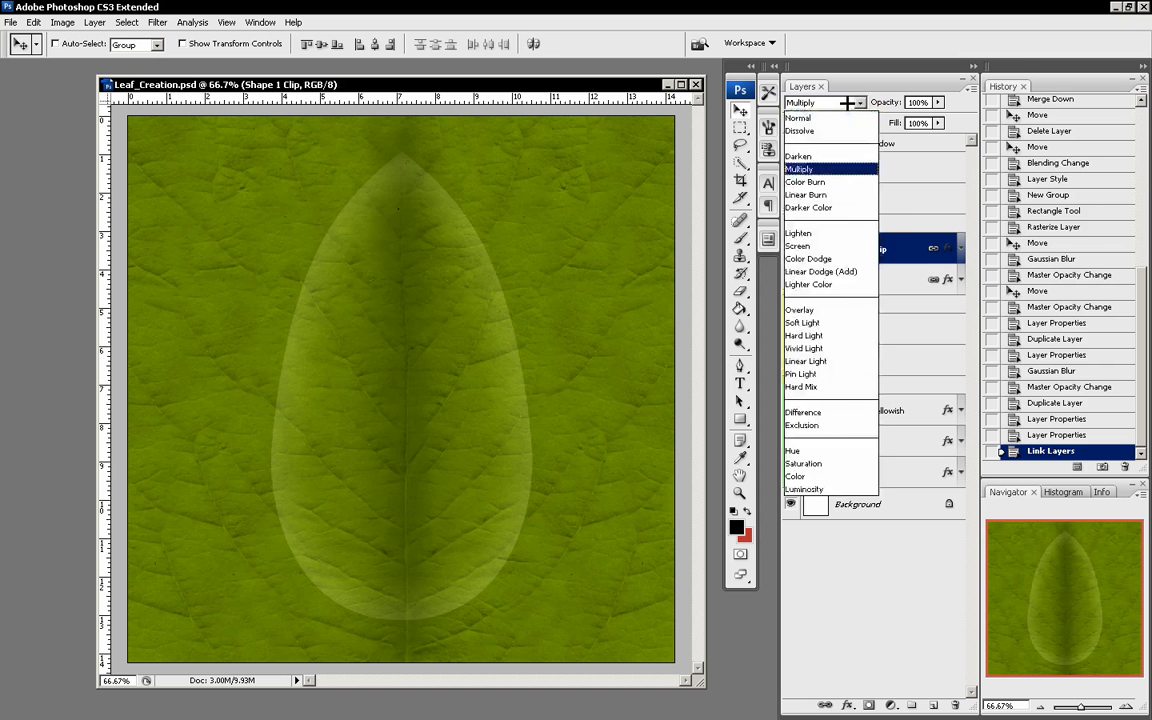
pyautogui.click(843, 117)
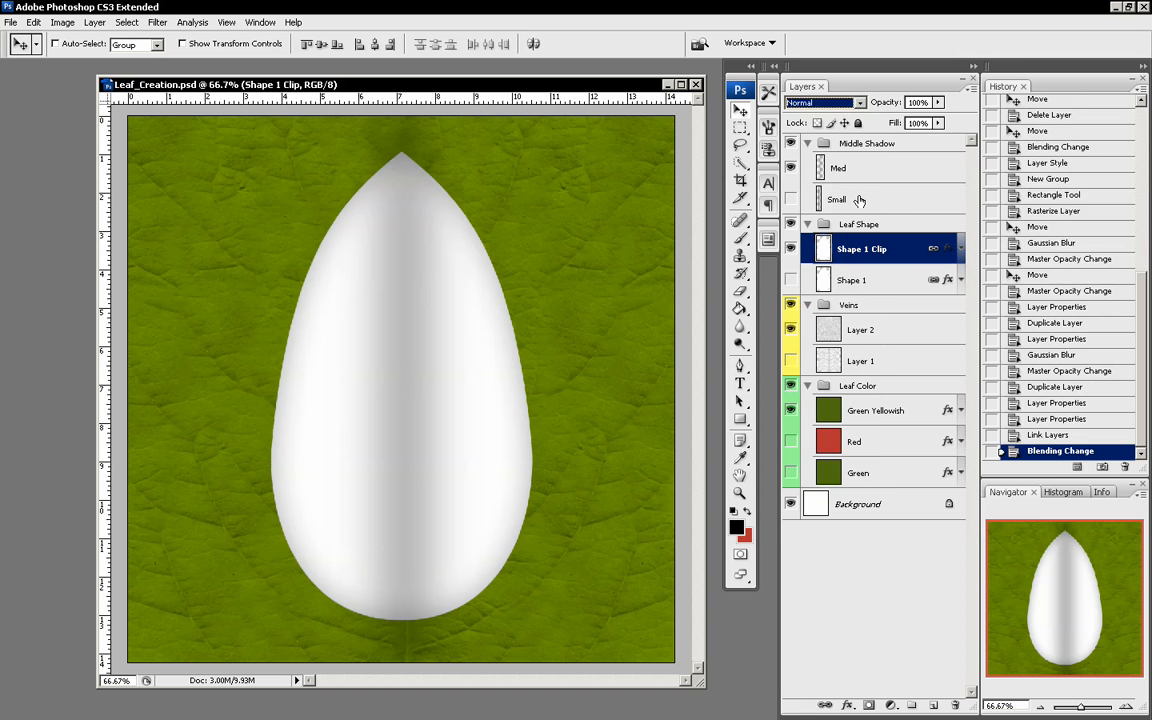
pyautogui.click(791, 144)
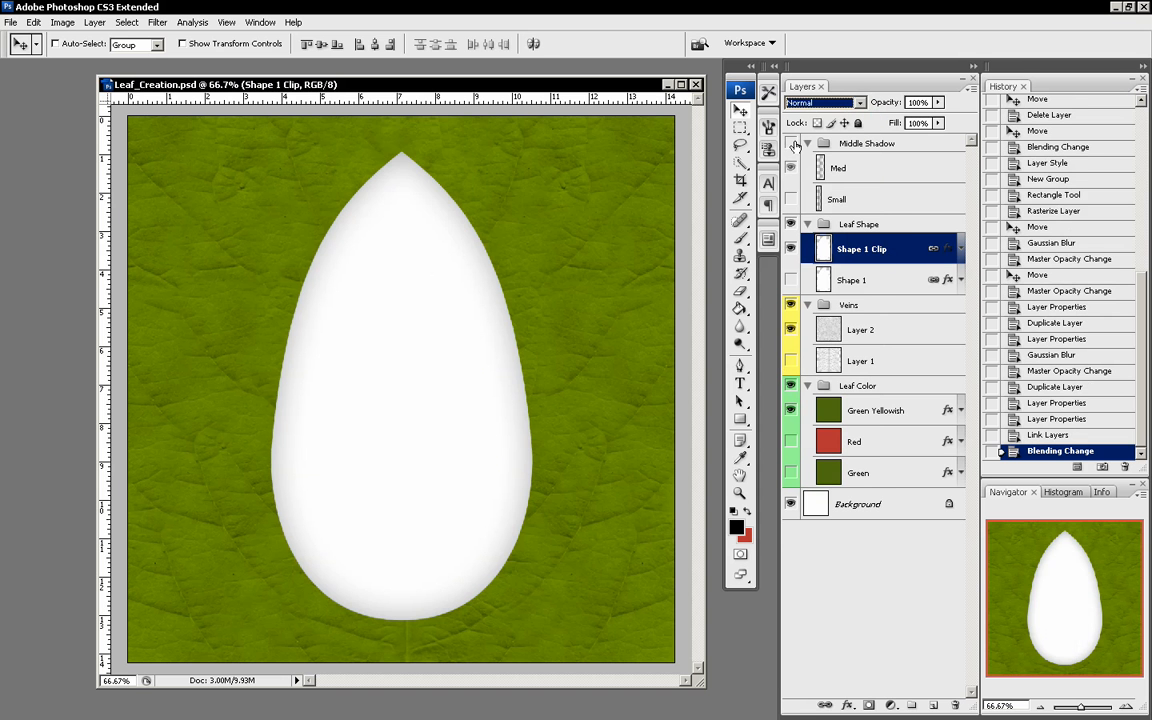
# Turn off the Inner Shadow and Inner Glow effects of the Shape 1 Clip layer.
pyautogui.doubleClick(887, 244)
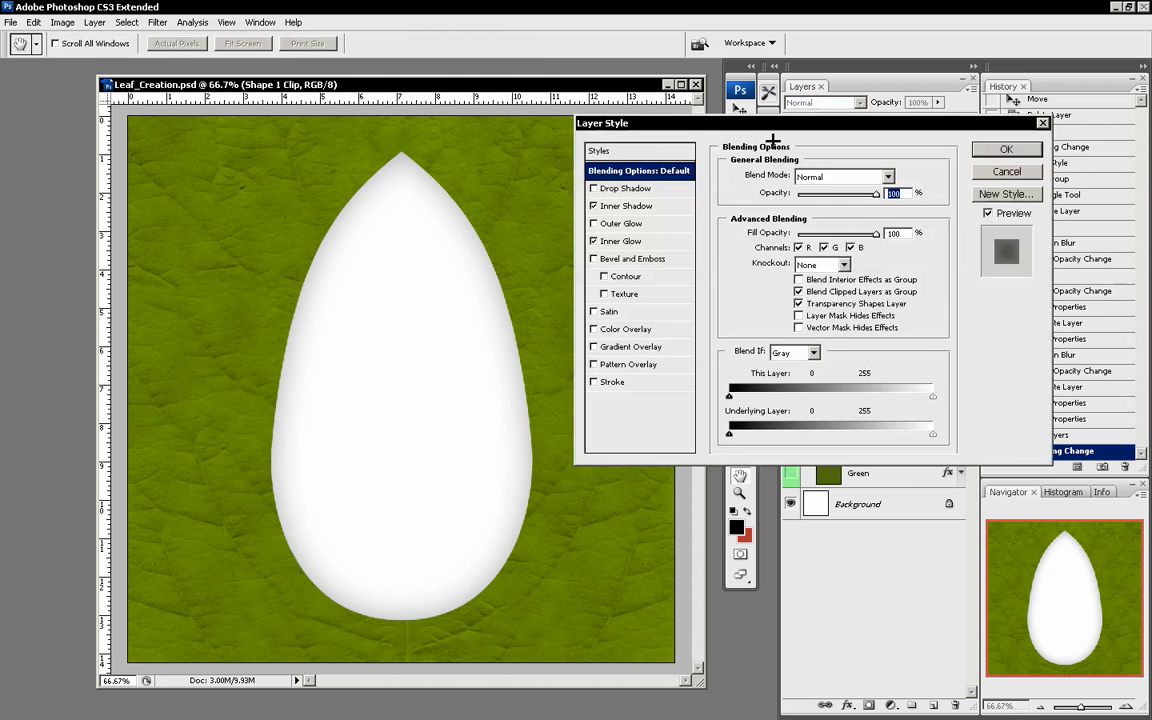
pyautogui.click(605, 241)
pyautogui.click(594, 241)
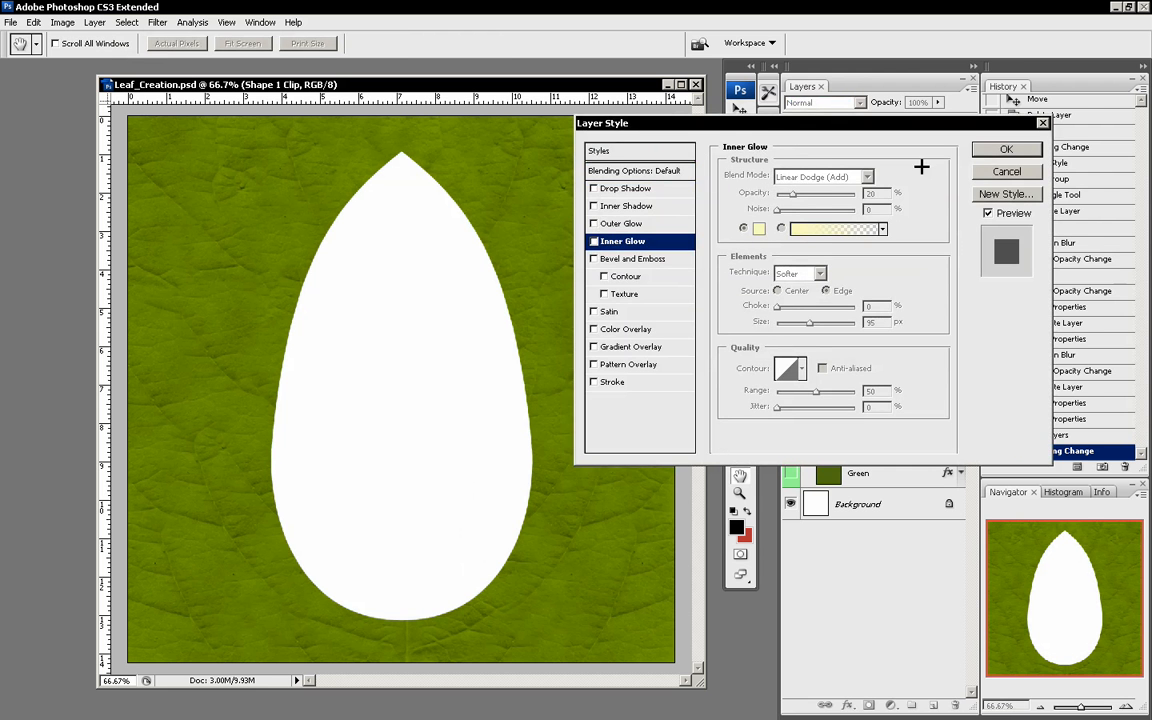
pyautogui.click(1004, 149)
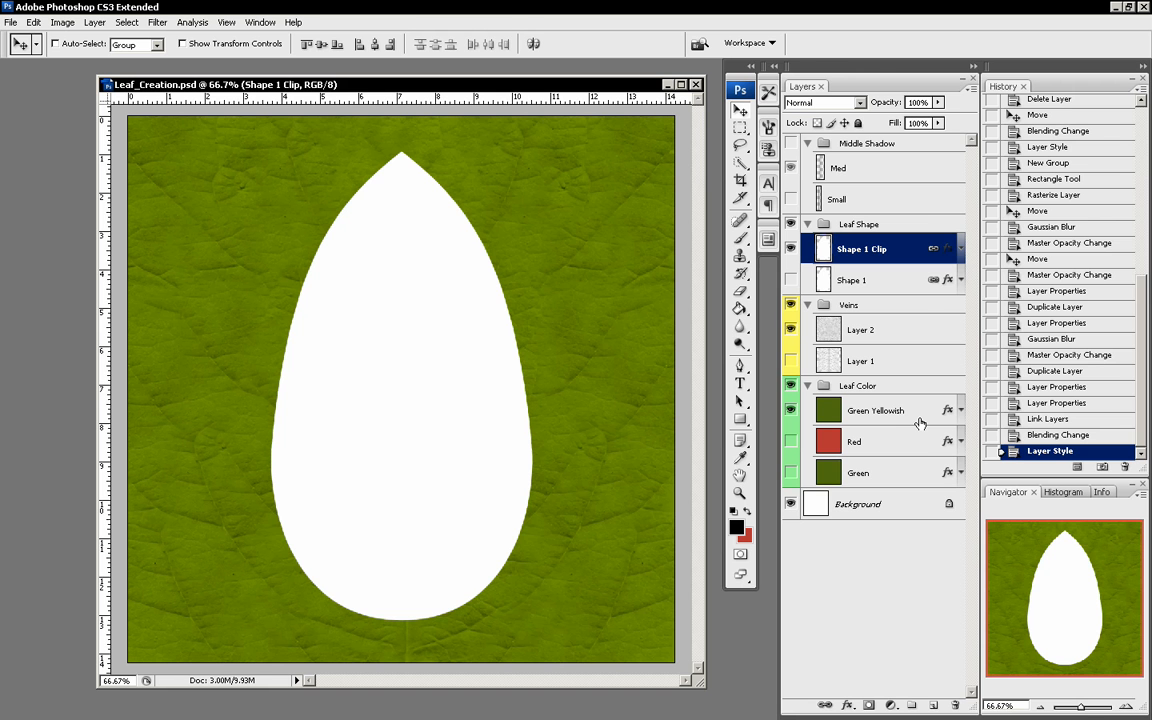
# Duplicate the Background layer and rename the copy as Alpha.
pyautogui.click(909, 514)
pyautogui.moveTo(909, 516); pyautogui.dragTo(933, 705)
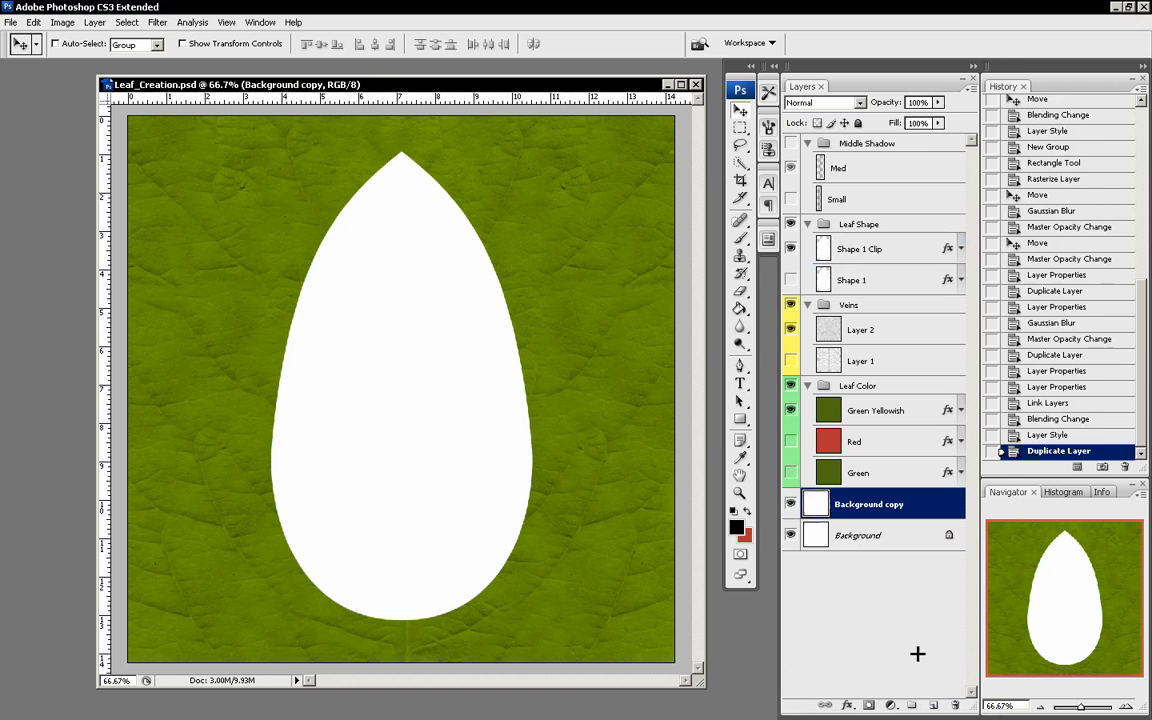
pyautogui.rightClick(870, 504)
pyautogui.click(900, 188)
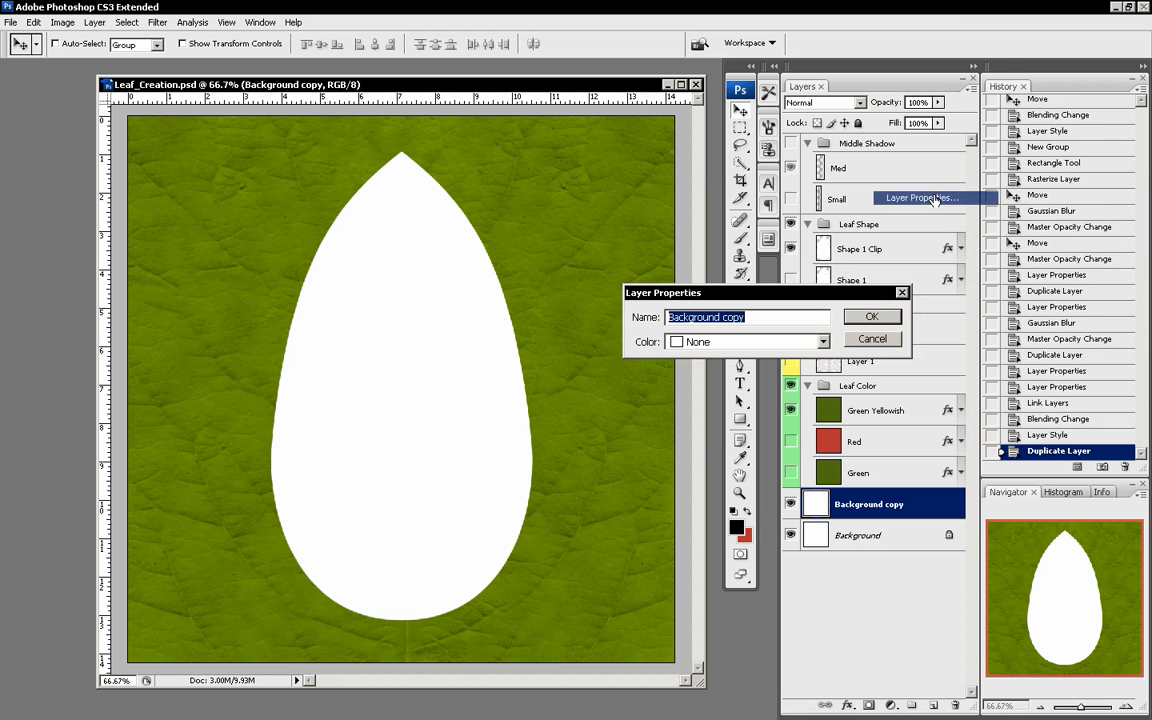
pyautogui.write('Alpha')
pyautogui.press('Return')
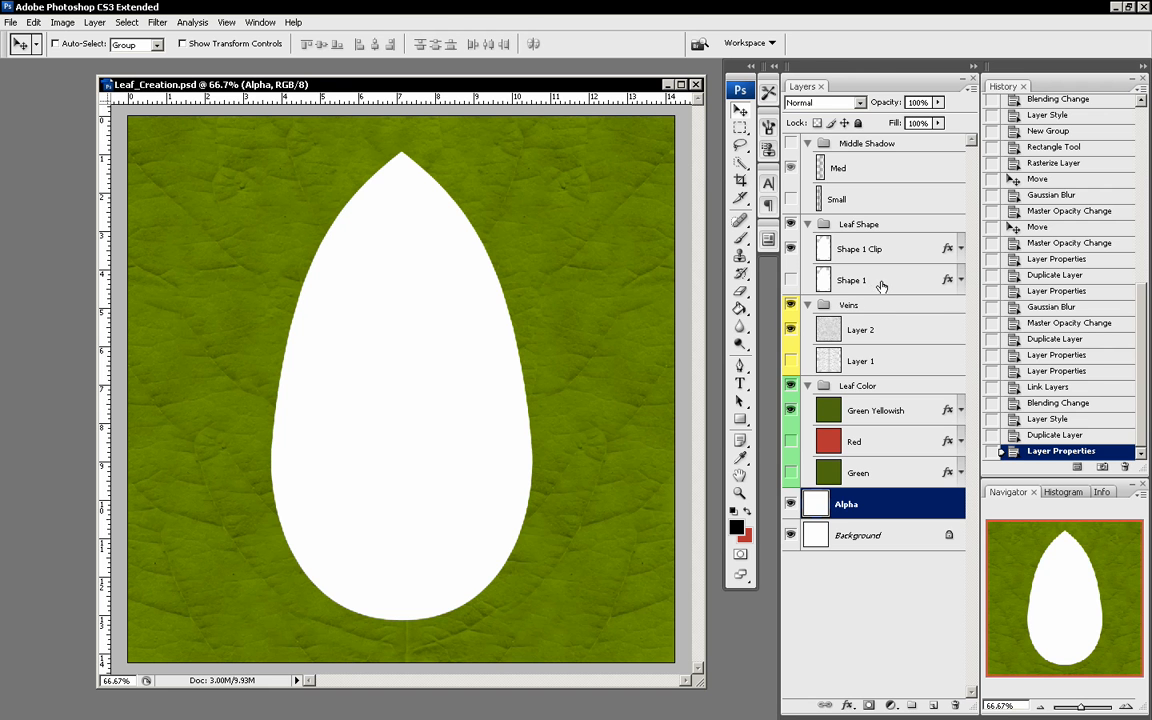
# Create a group named Alpha above the Veins group and move the Alpha layer into it.
pyautogui.click(868, 284)
pyautogui.click(866, 301)
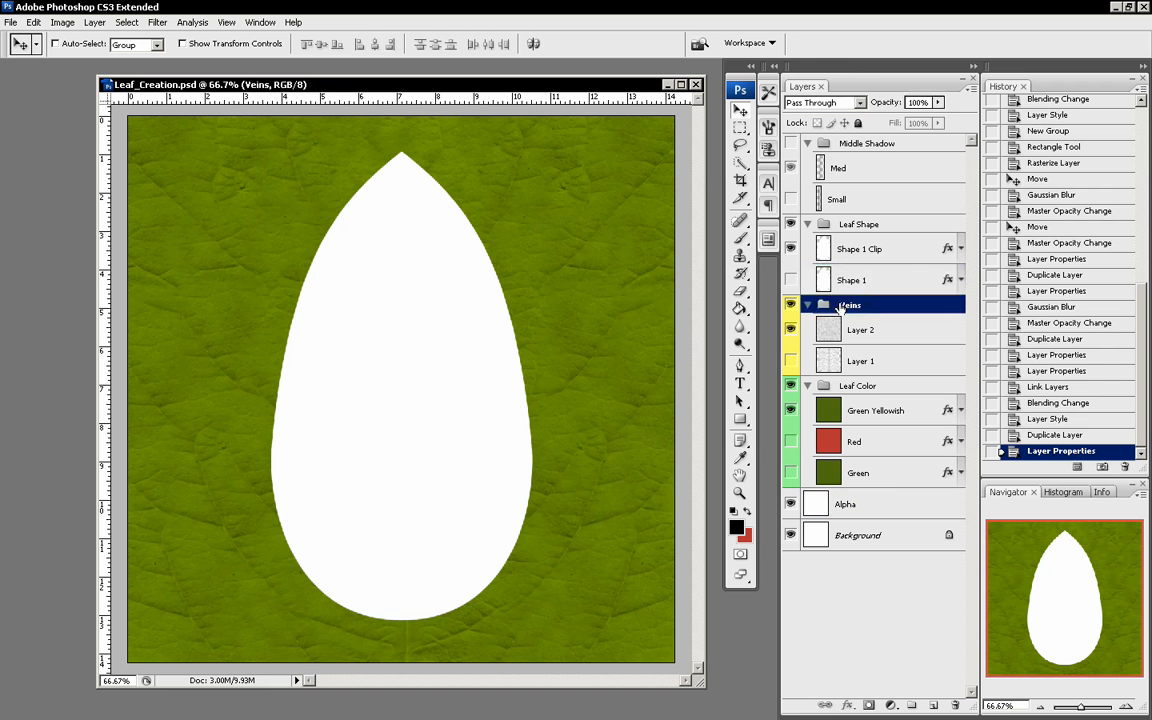
pyautogui.click(969, 90)
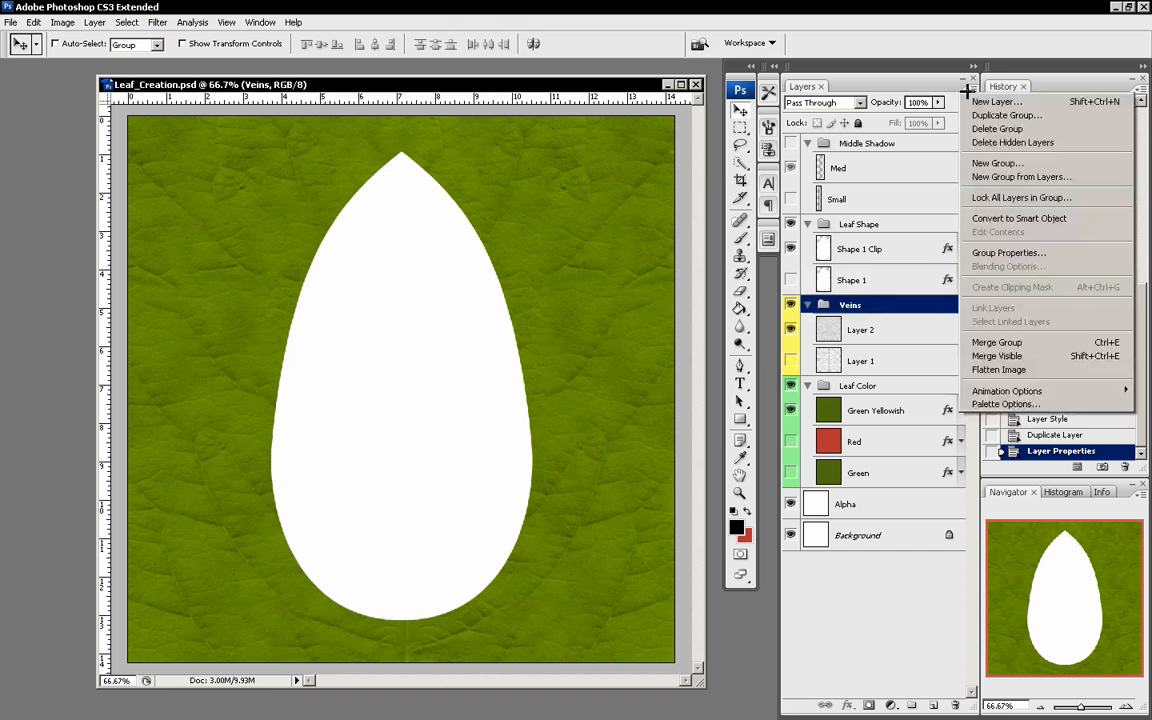
pyautogui.click(1000, 162)
pyautogui.write('Alpha')
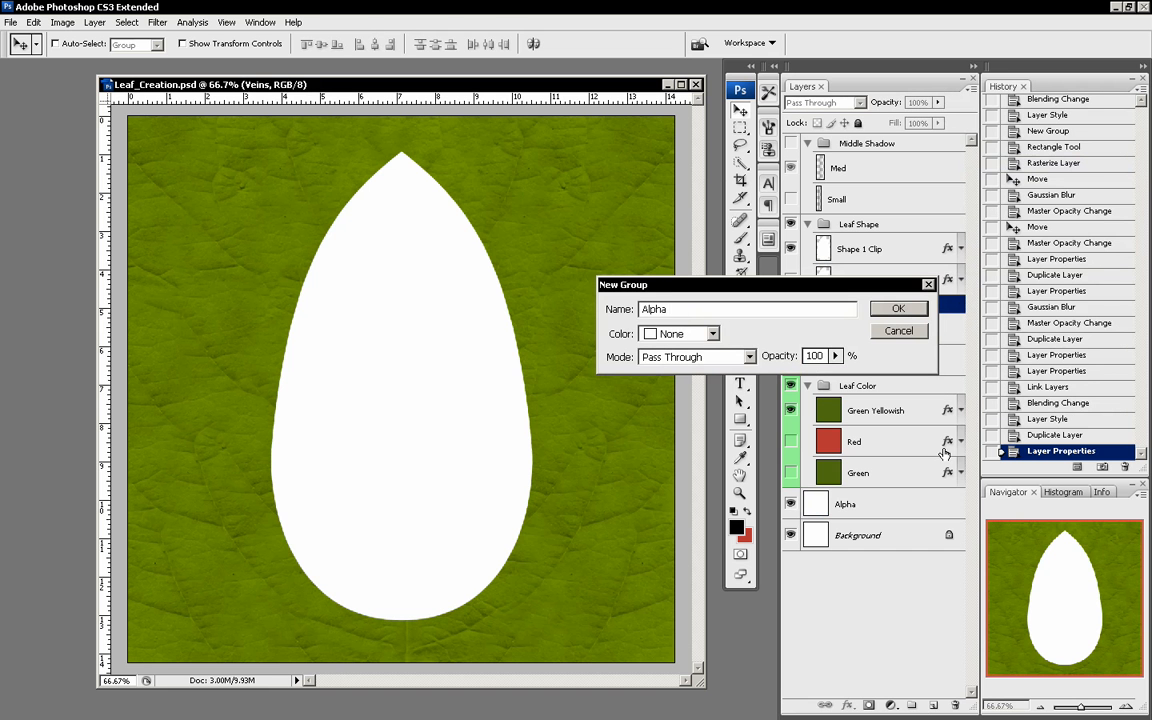
pyautogui.click(877, 314)
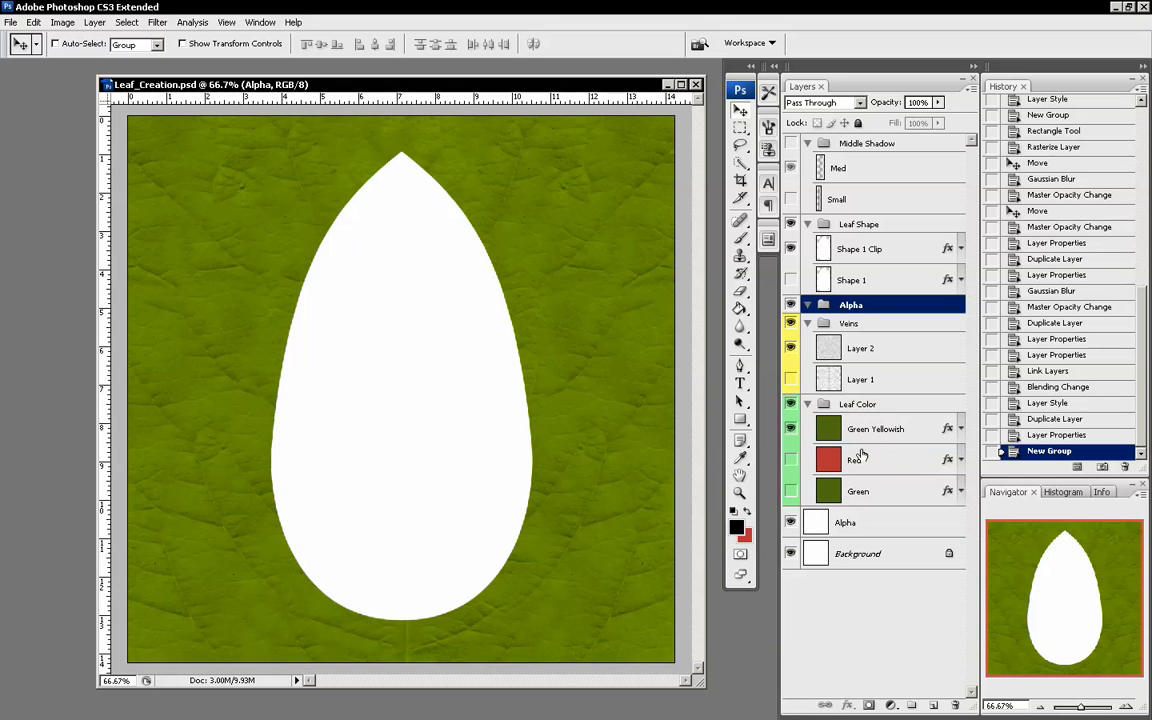
pyautogui.click(875, 530)
pyautogui.moveTo(875, 532); pyautogui.dragTo(852, 306)
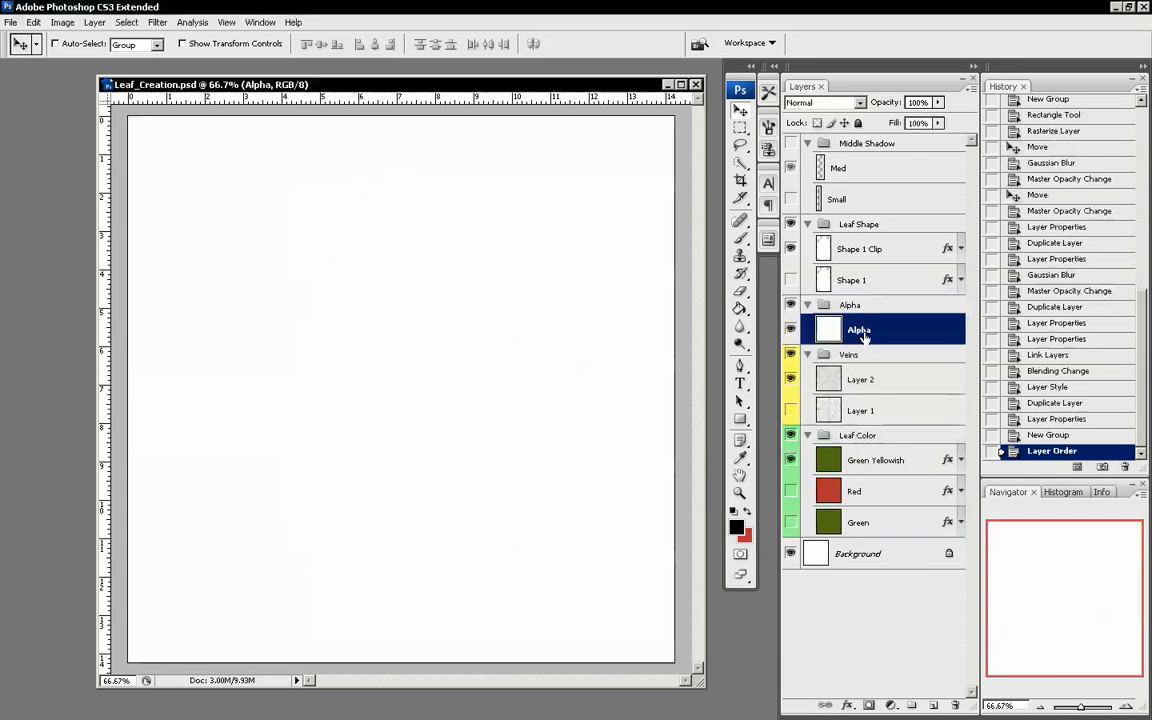
# Compare the image with the Alpha group hidden and shown, leaving the group visible.
pyautogui.click(791, 305)
pyautogui.click(791, 305)
pyautogui.click(791, 305)
pyautogui.click(791, 305)
pyautogui.click(791, 305)
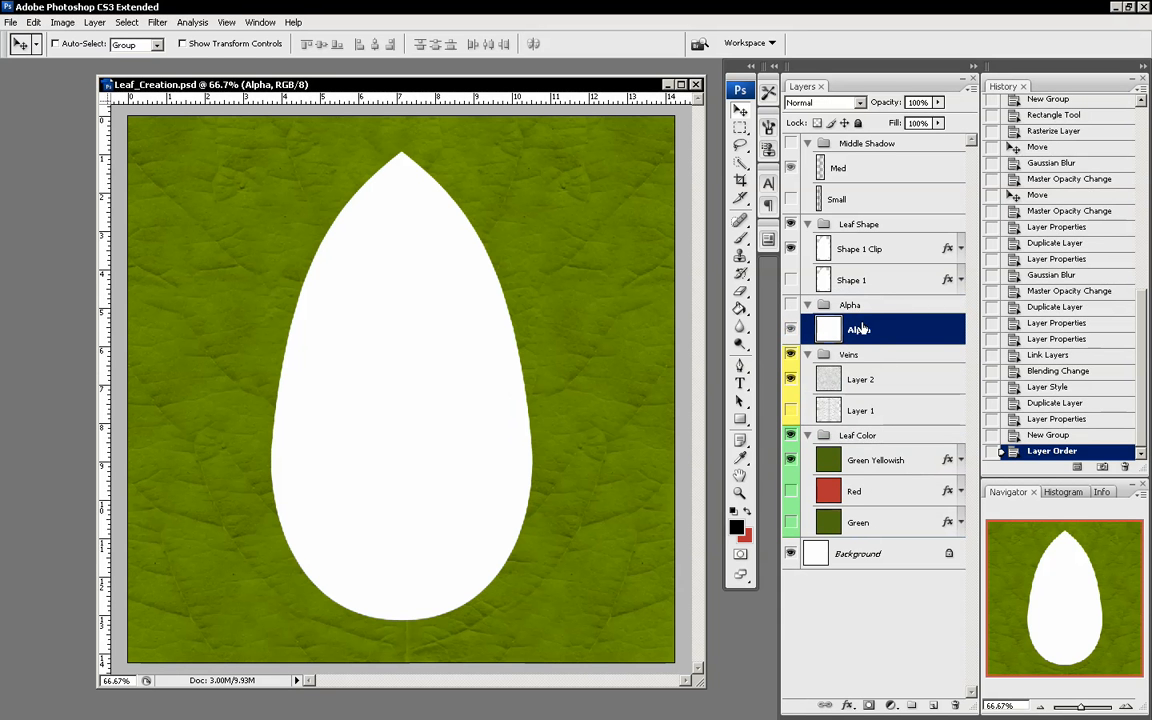
pyautogui.click(803, 307)
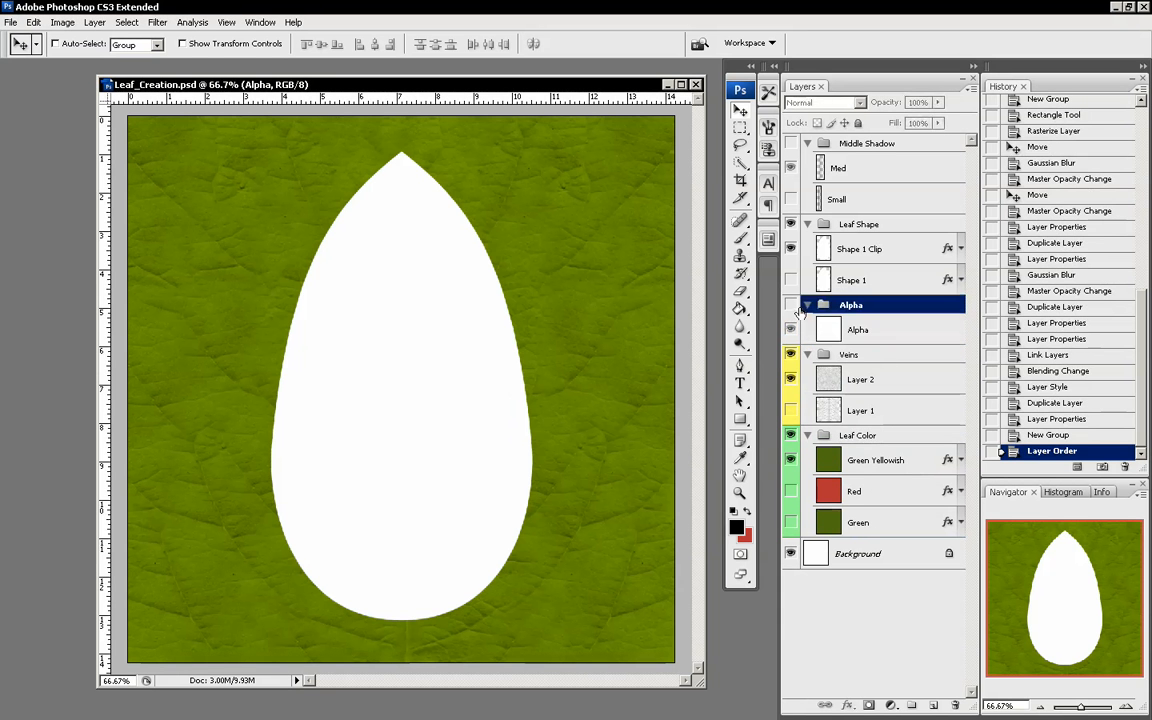
pyautogui.click(793, 305)
# Give the Shape 1 Clip layer a black Color Overlay at 100% opacity.
pyautogui.click(880, 248)
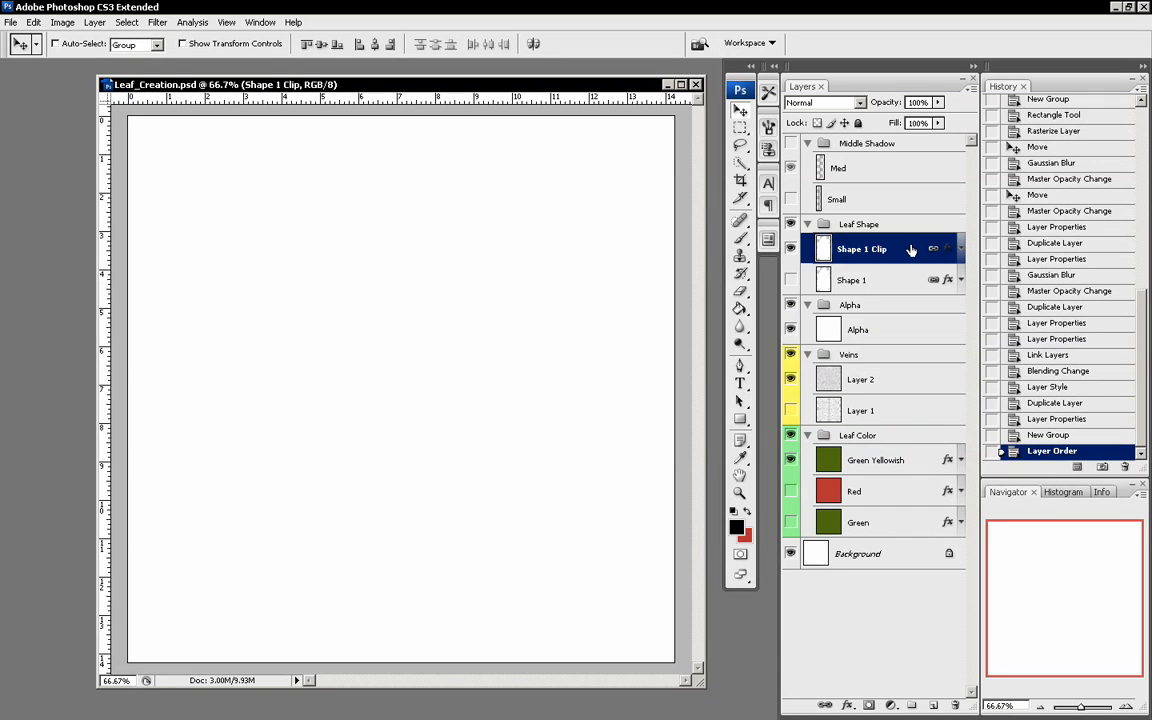
pyautogui.doubleClick(885, 245)
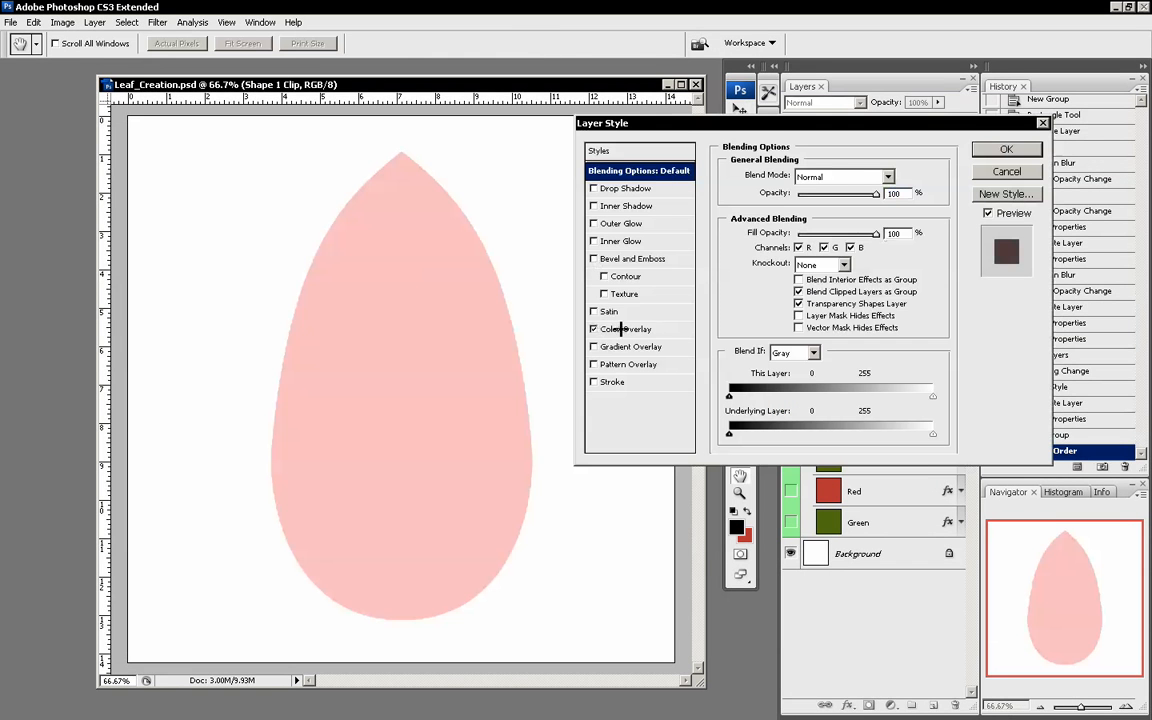
pyautogui.click(620, 329)
pyautogui.click(889, 176)
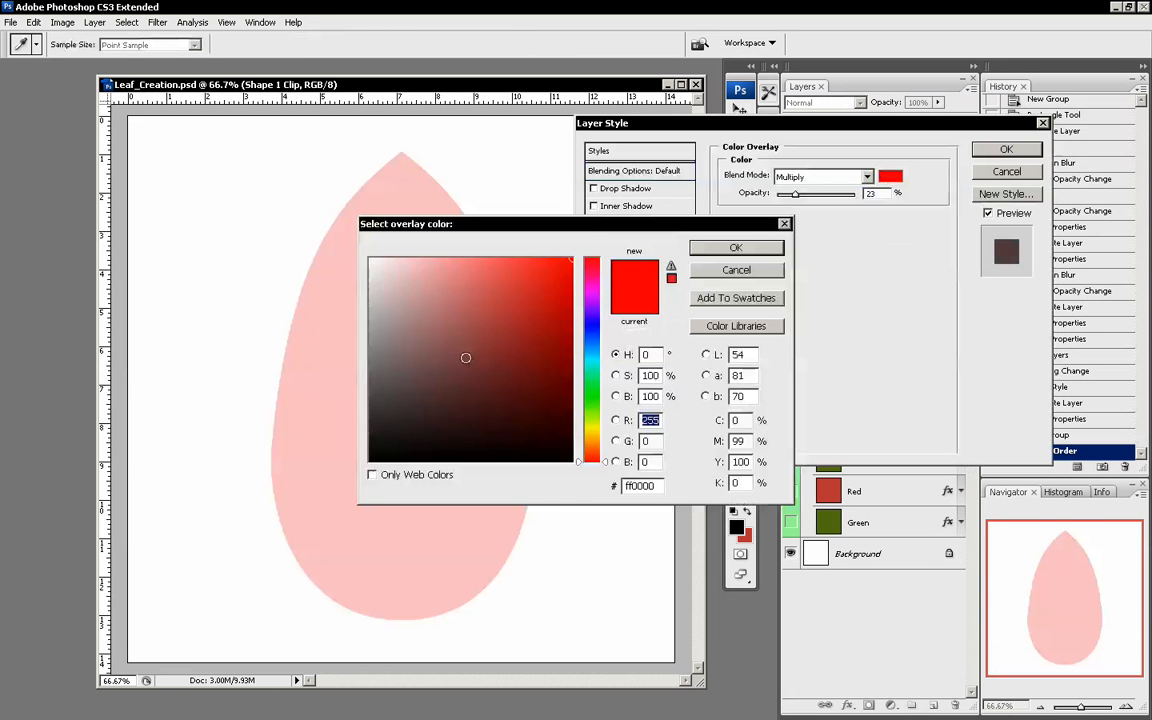
pyautogui.write('0')
pyautogui.click(757, 247)
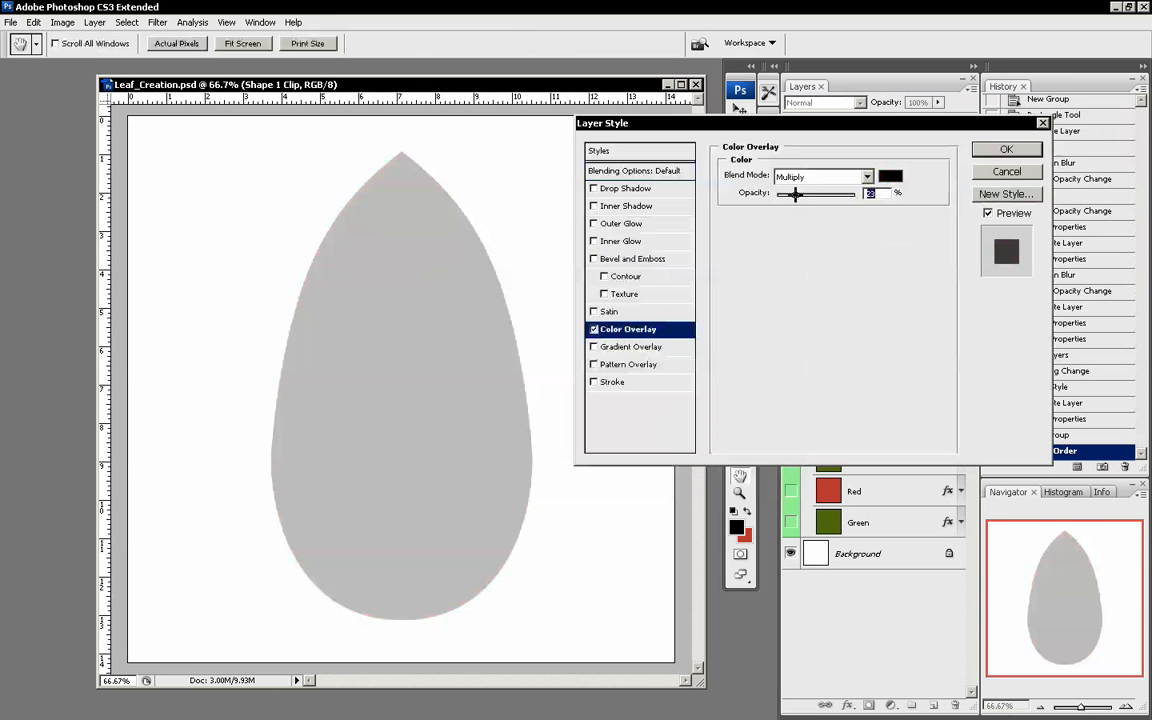
pyautogui.moveTo(796, 194); pyautogui.dragTo(879, 208)
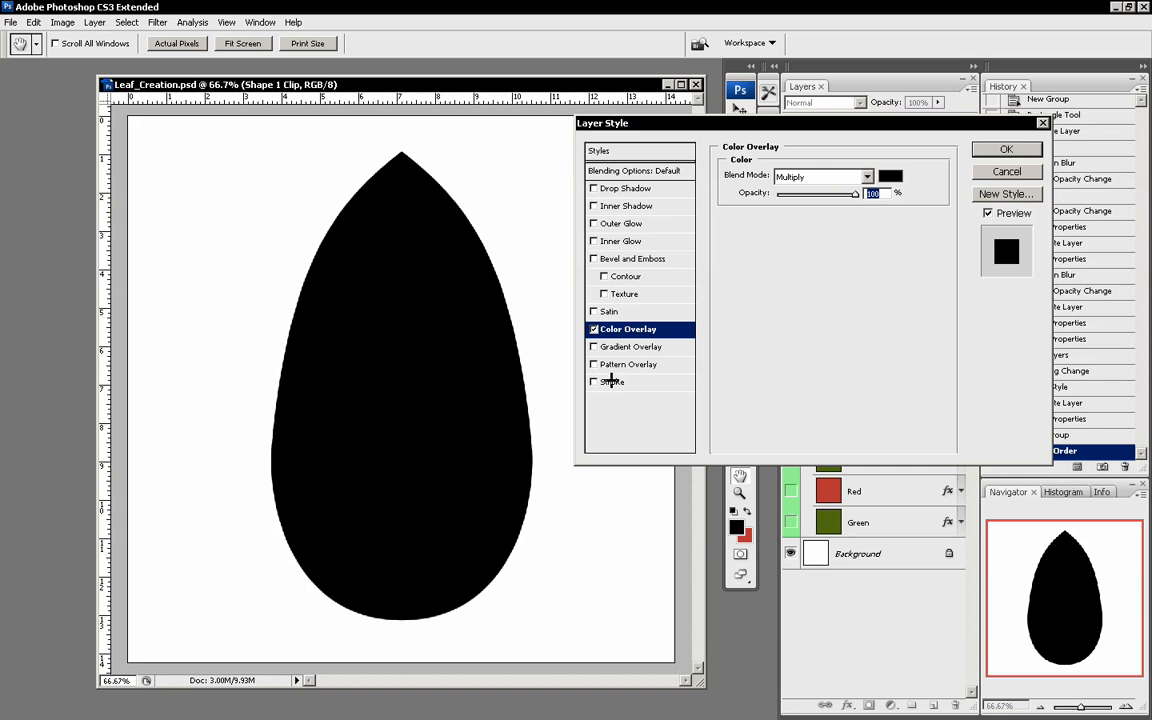
# Add a white Stroke effect to the Shape 1 Clip layer and set its position to Center.
pyautogui.click(593, 381)
pyautogui.click(610, 382)
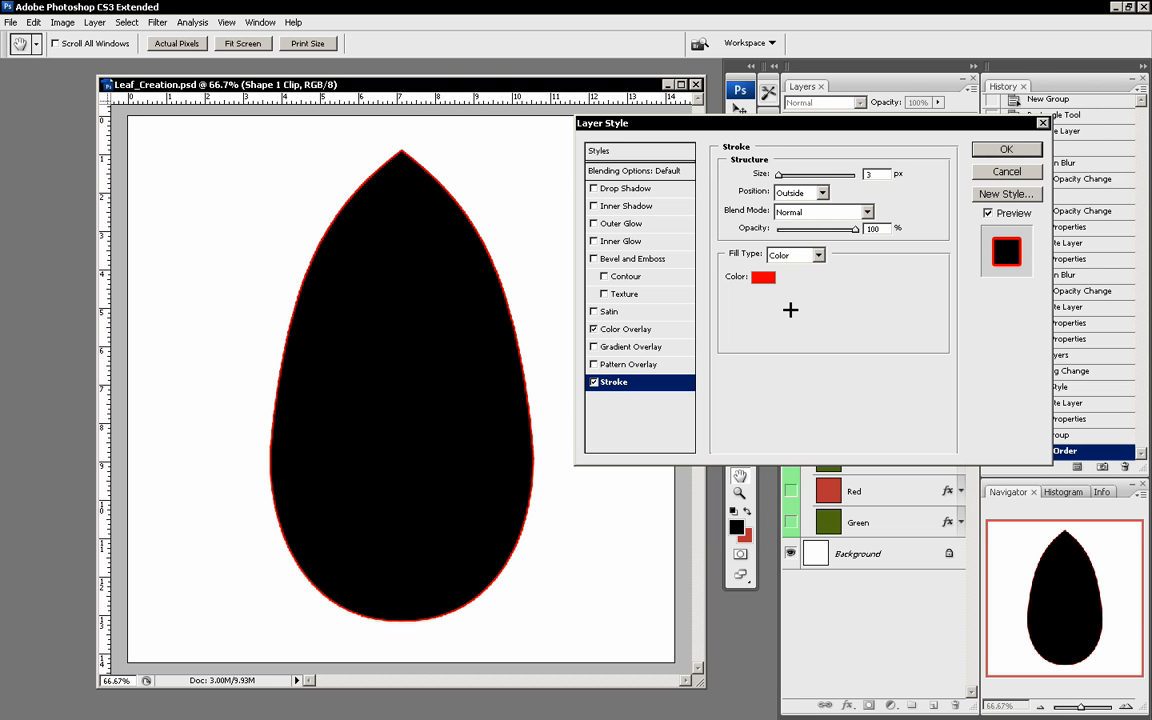
pyautogui.click(763, 277)
pyautogui.moveTo(492, 292)
pyautogui.mouseDown()
pyautogui.moveTo(415, 281)
pyautogui.moveTo(327, 173)
pyautogui.mouseUp()
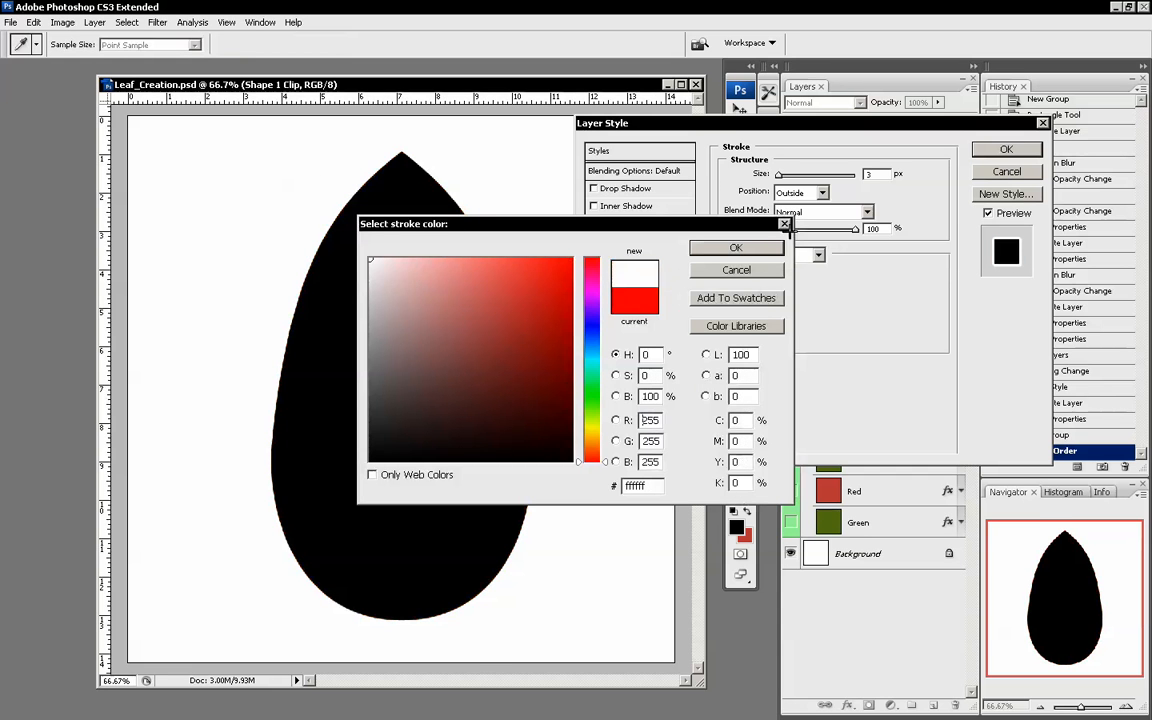
pyautogui.click(736, 247)
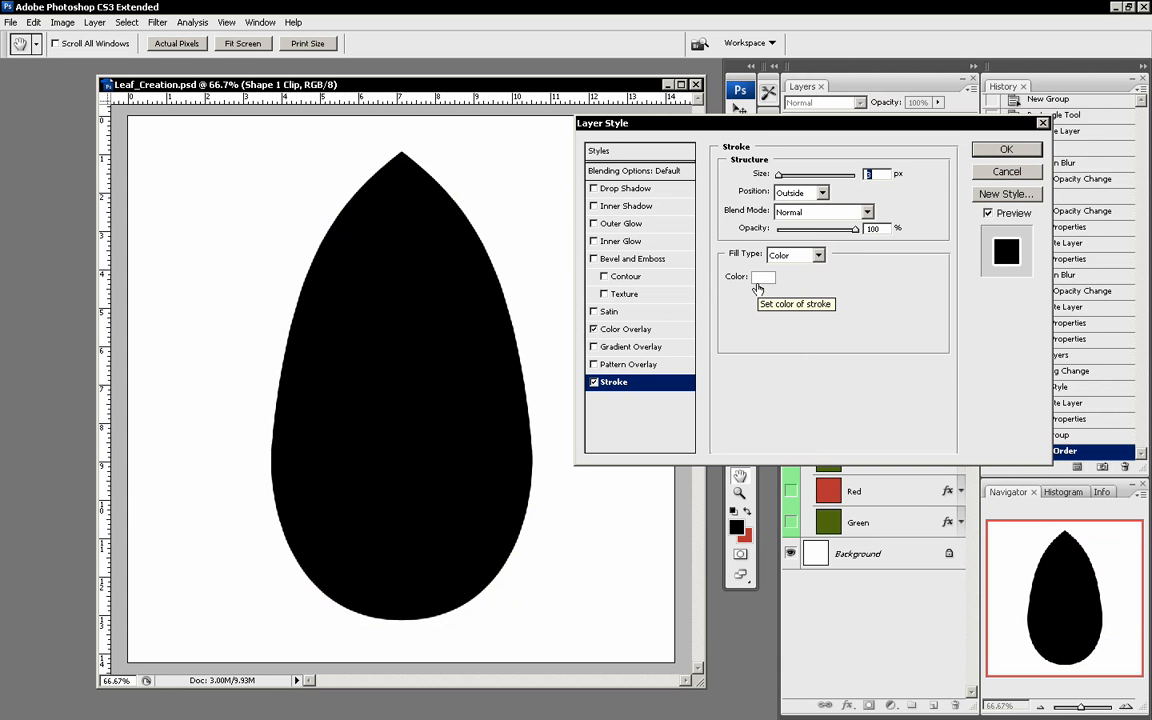
pyautogui.click(800, 187)
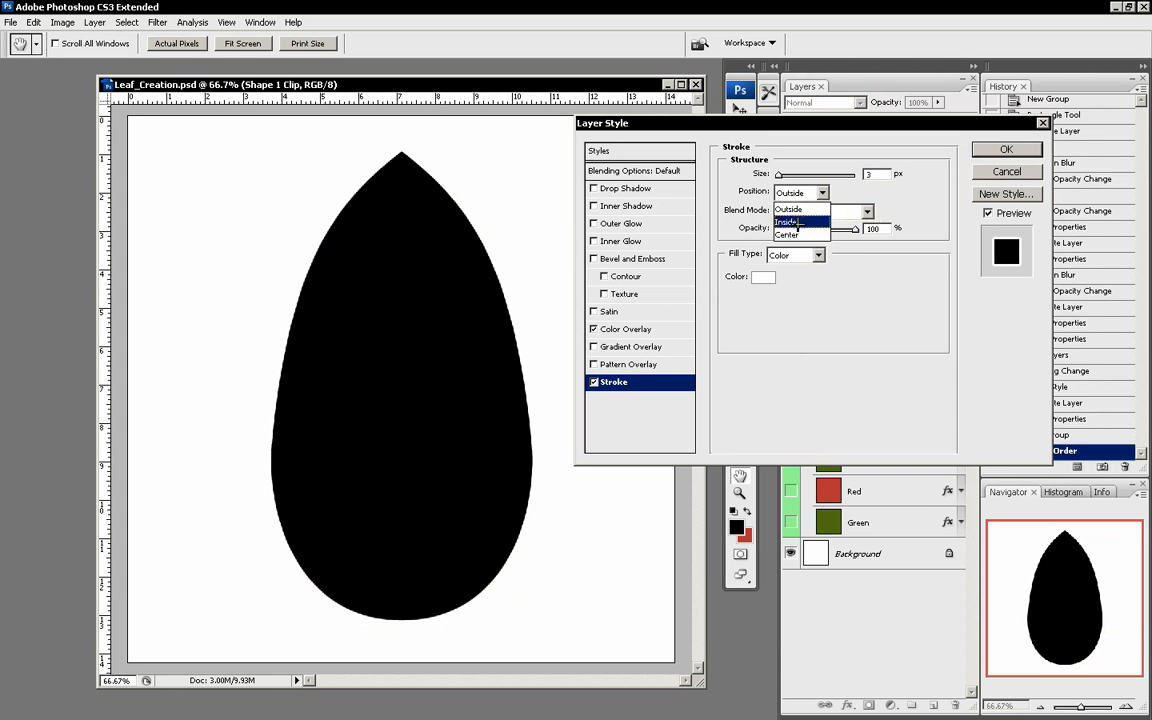
pyautogui.click(790, 232)
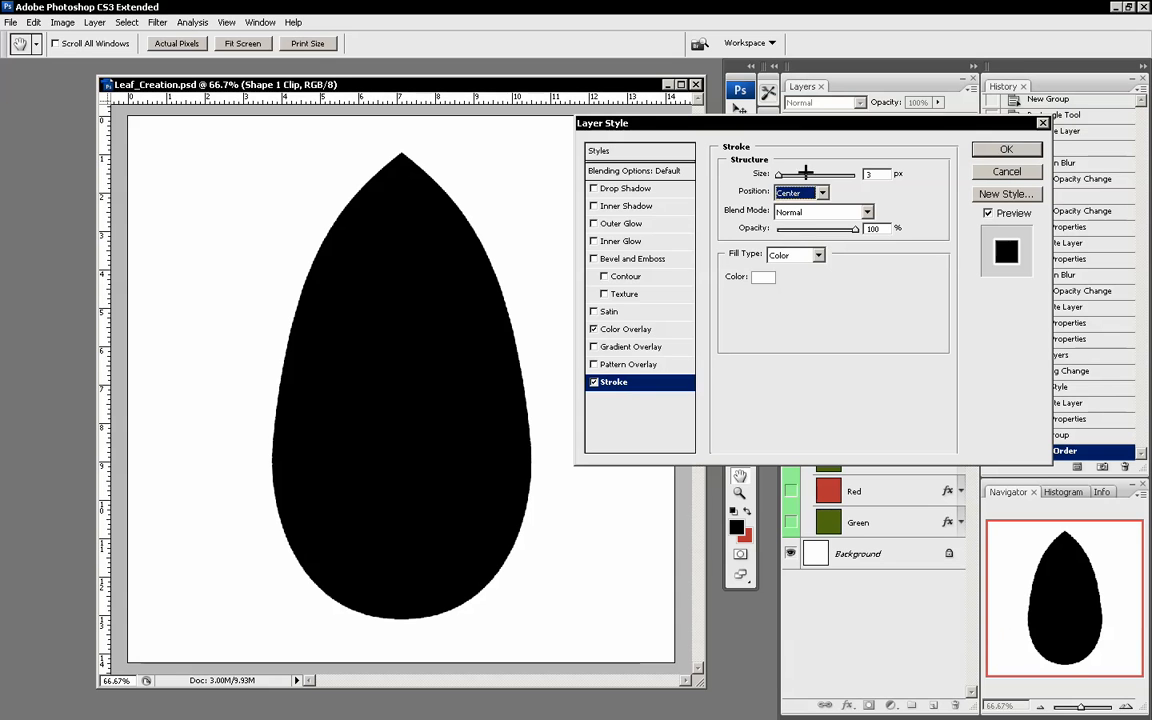
# Set the Shape 1 Clip stroke color to bright blue (0048ff) and its size to 9 px.
pyautogui.click(760, 278)
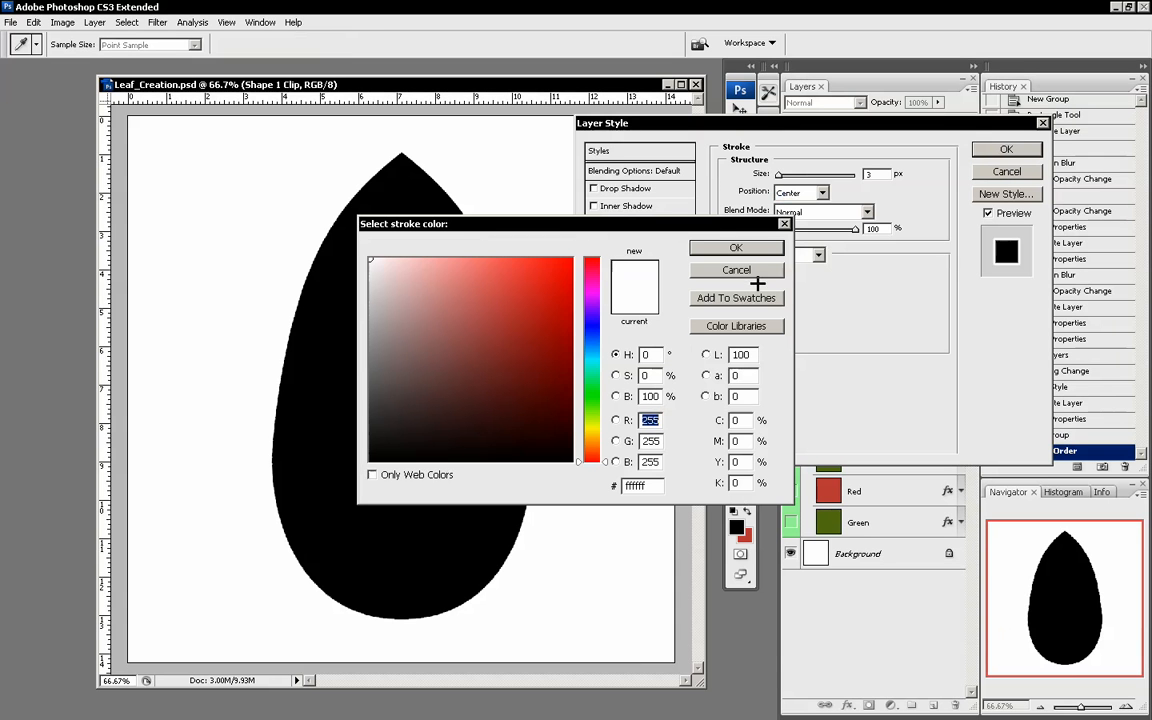
pyautogui.click(591, 336)
pyautogui.moveTo(453, 294); pyautogui.dragTo(574, 258)
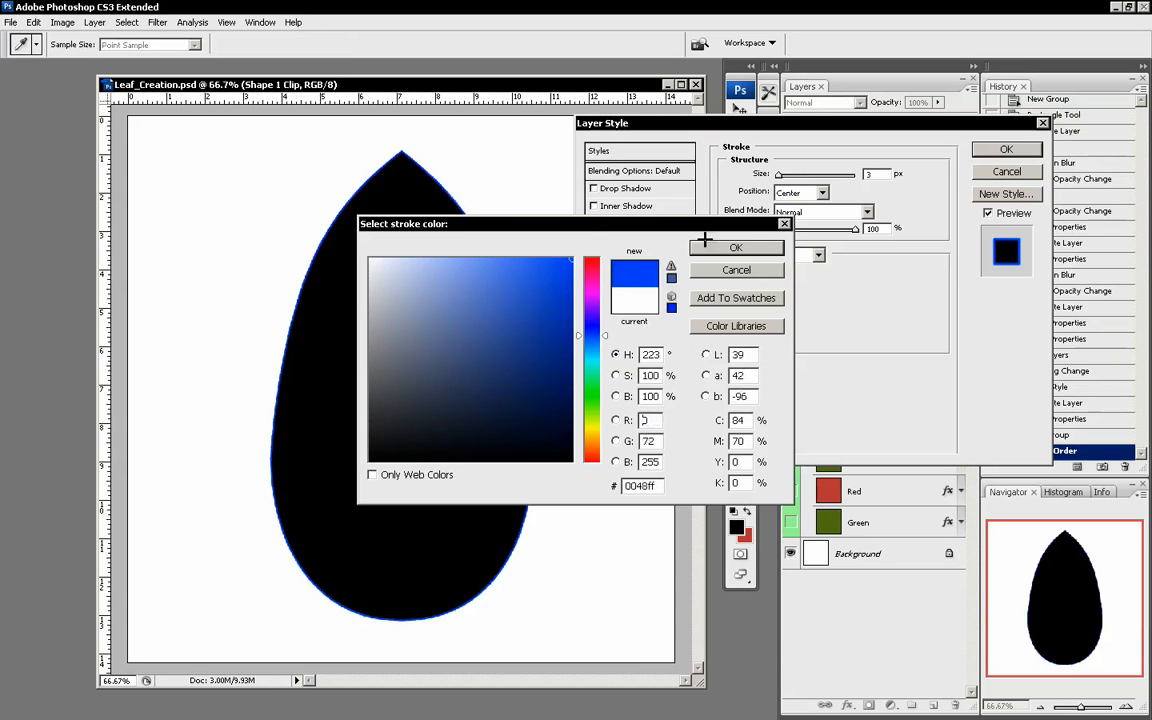
pyautogui.click(736, 248)
pyautogui.moveTo(765, 174); pyautogui.dragTo(785, 175)
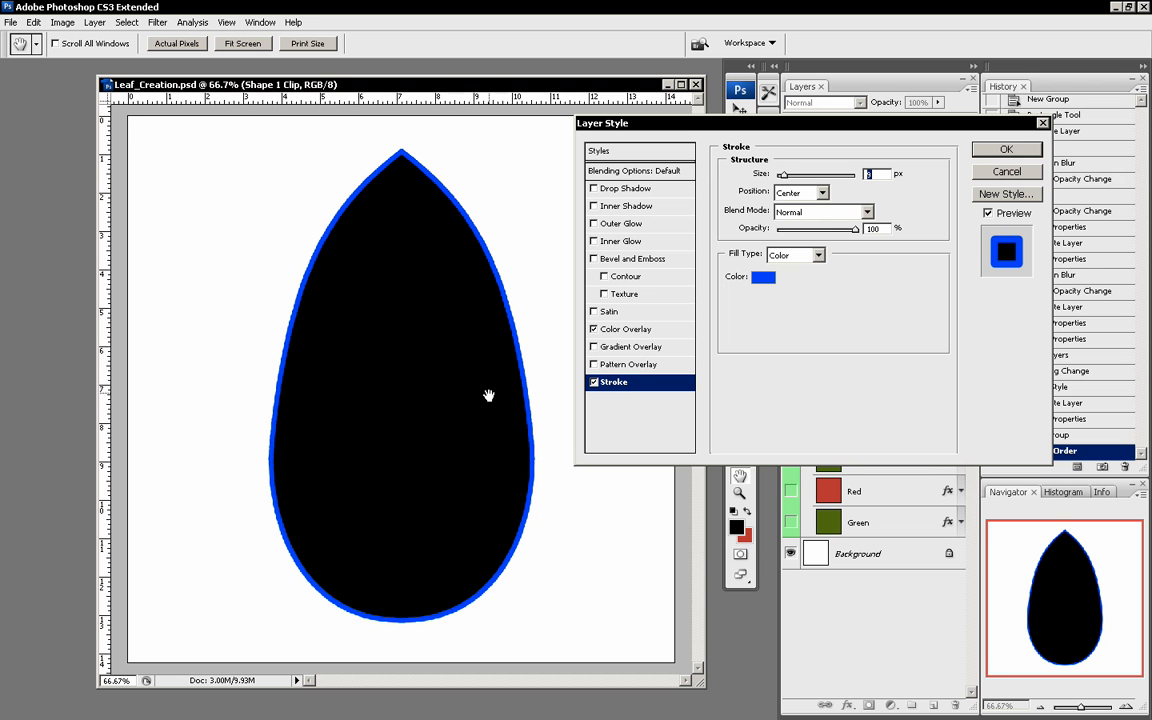
# Try the Outside and Inside positions for the blue stroke and return it to Center.
pyautogui.click(798, 192)
pyautogui.click(795, 205)
pyautogui.click(797, 192)
pyautogui.click(795, 214)
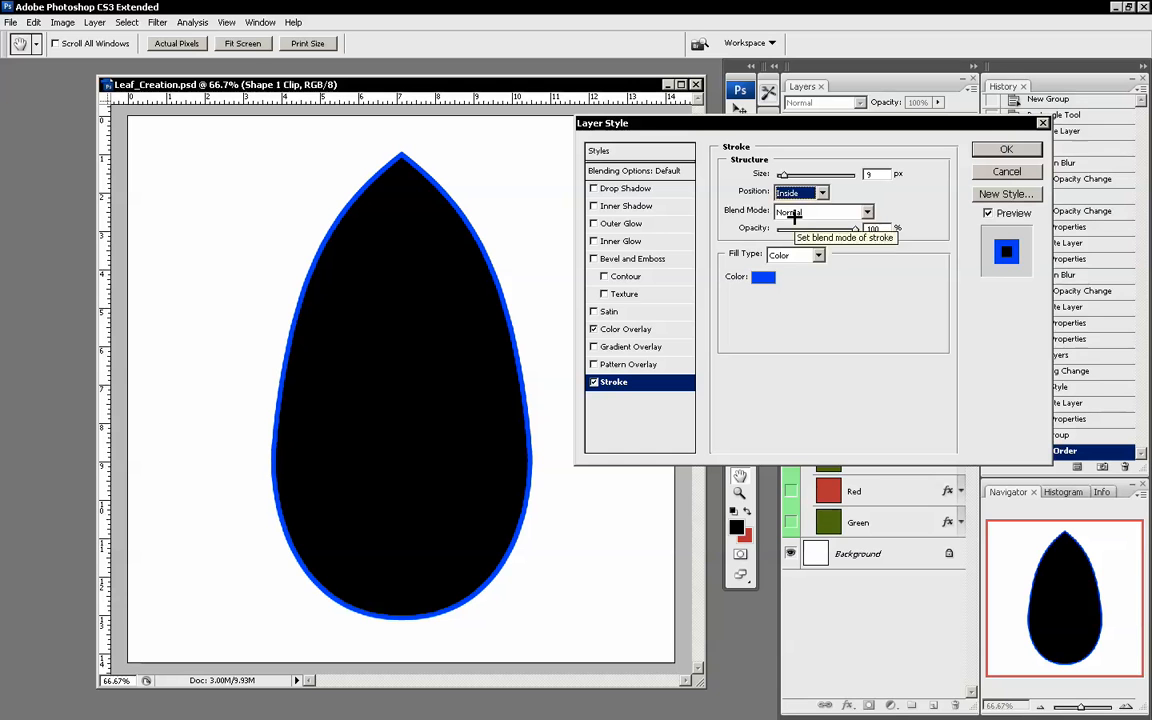
pyautogui.click(798, 192)
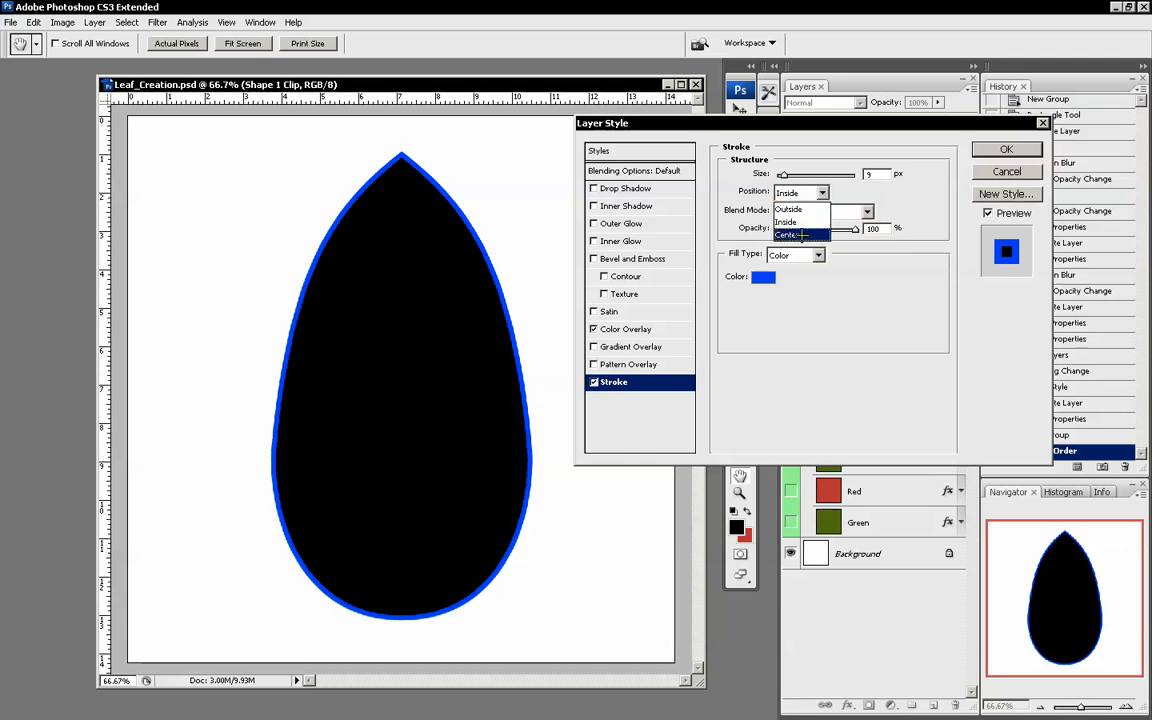
pyautogui.click(798, 234)
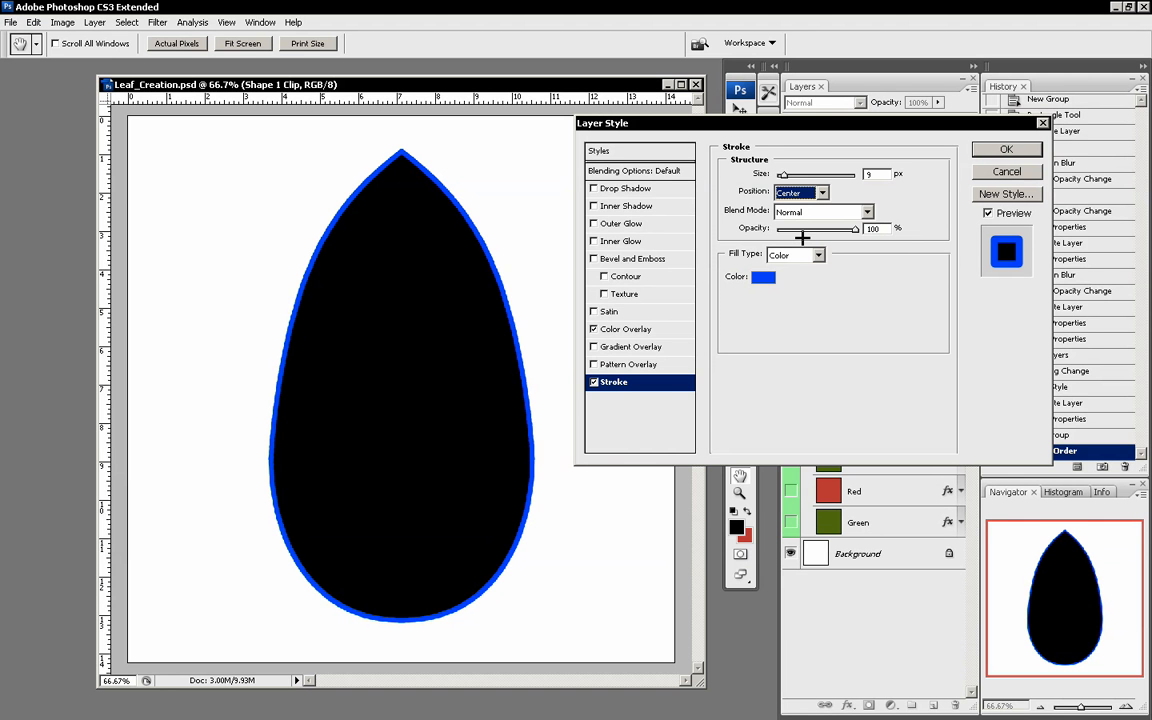
# Set the stroke color to white (ffffff) and apply the layer style to Shape 1 Clip.
pyautogui.click(763, 277)
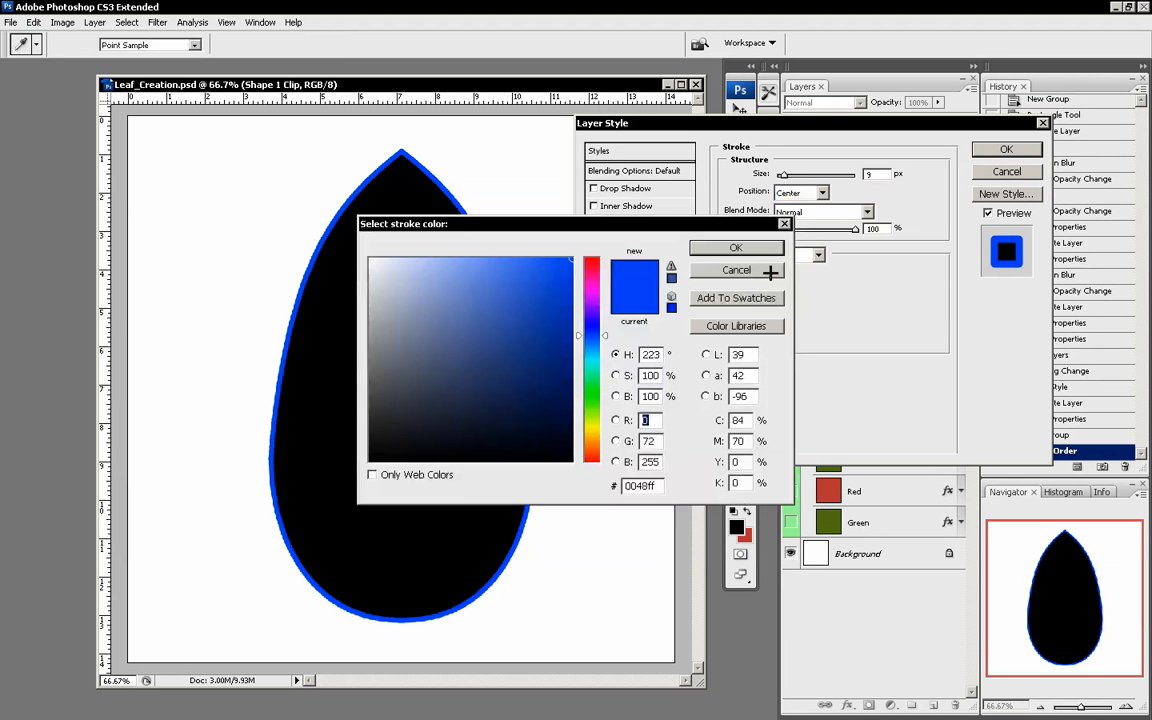
pyautogui.click(291, 179)
pyautogui.click(737, 248)
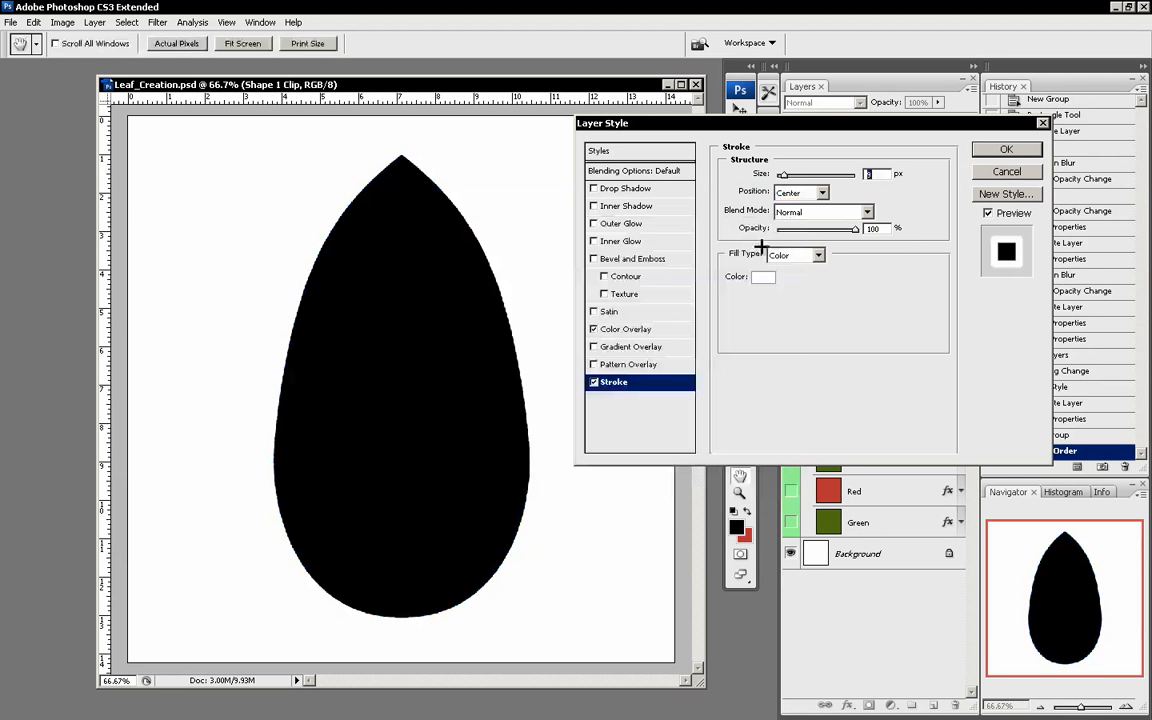
pyautogui.click(1006, 150)
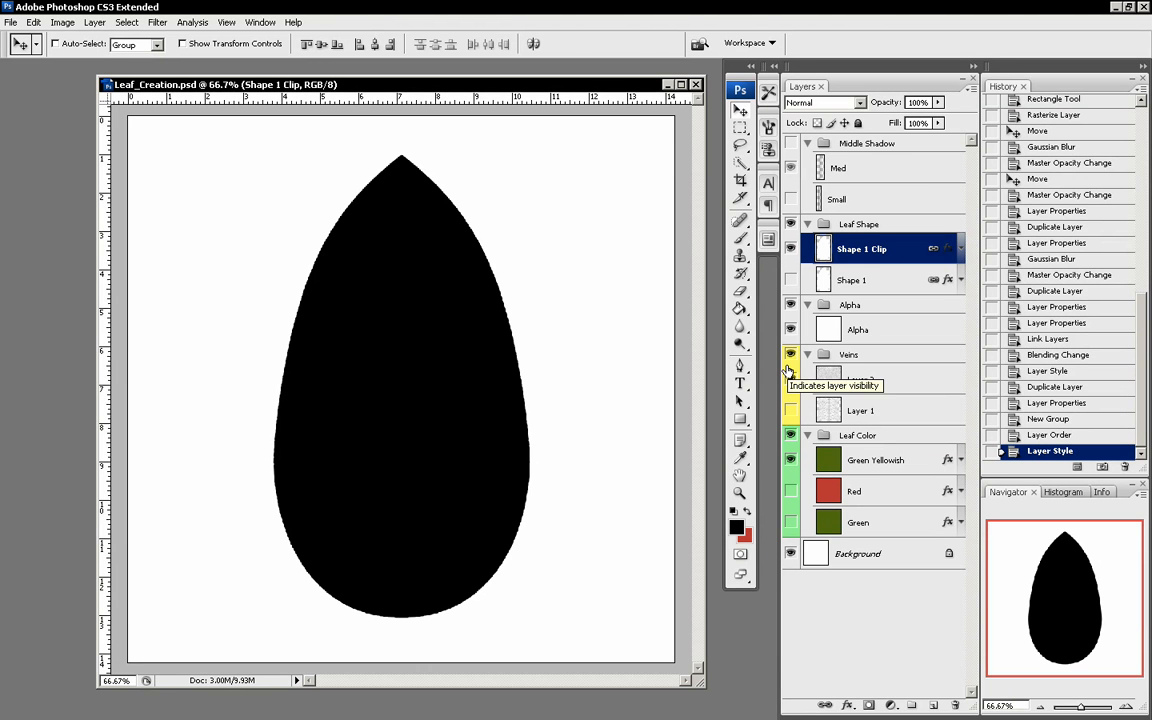
# Compare the leaf texture, Shape 1 and the black-on-white clip by toggling their visibility, leaving the Alpha group and Shape 1 Clip visible.
pyautogui.click(790, 248)
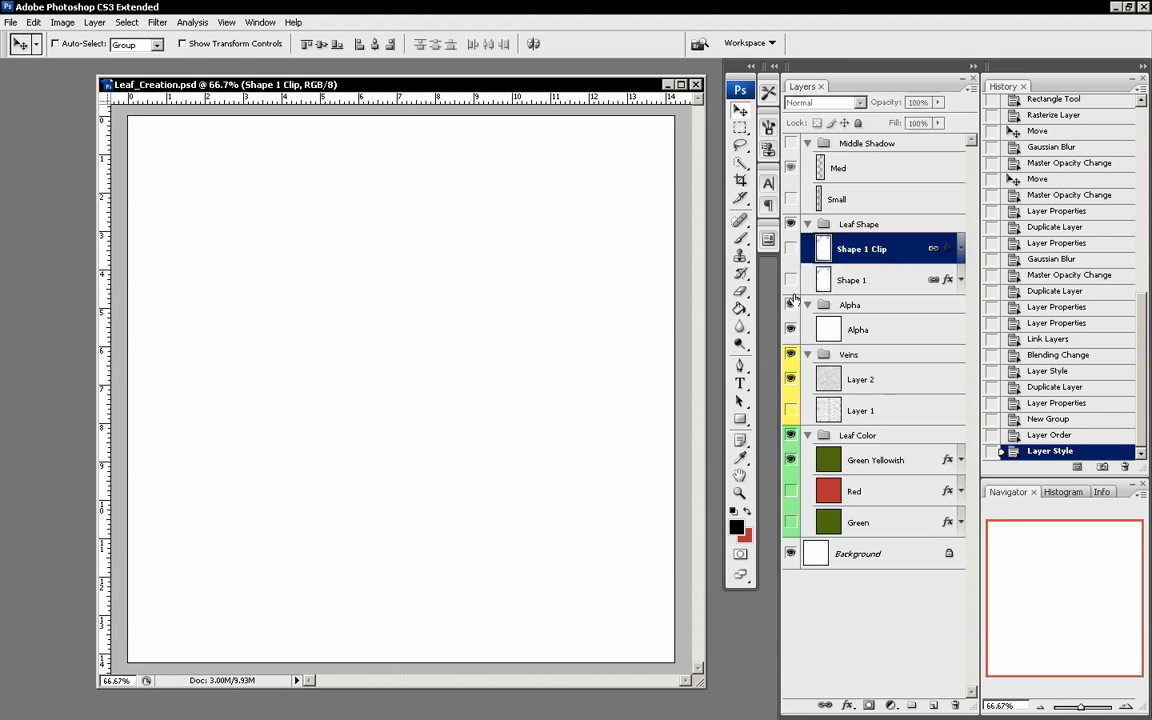
pyautogui.click(790, 305)
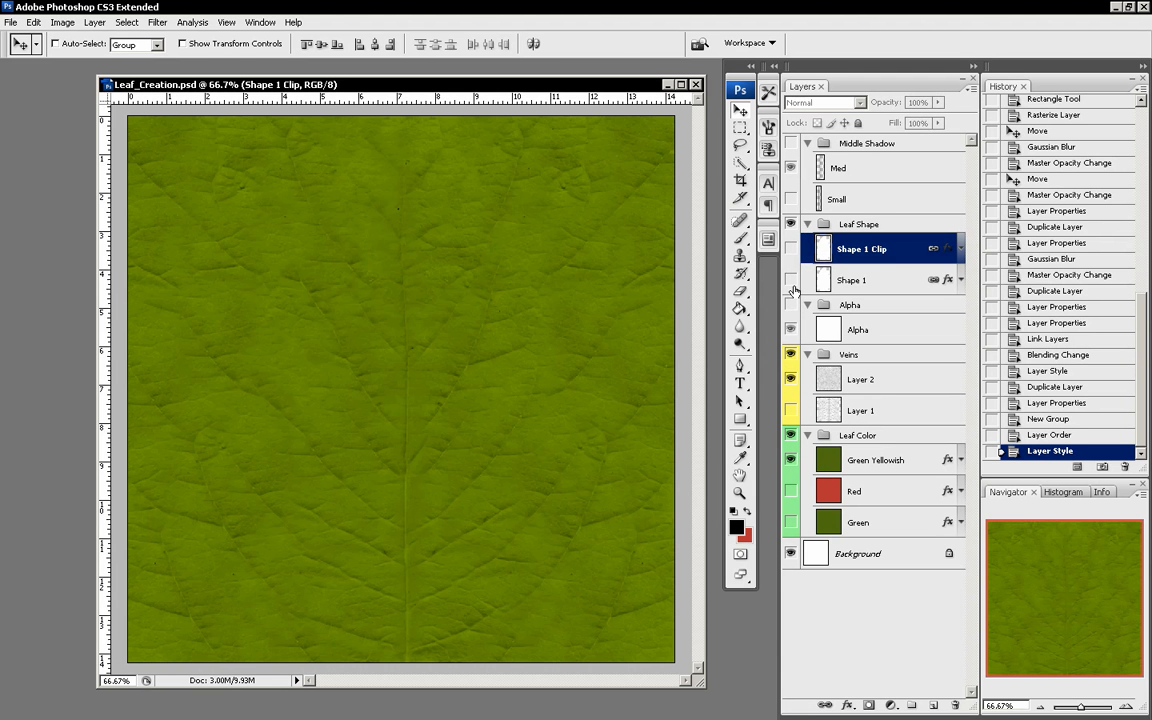
pyautogui.click(790, 280)
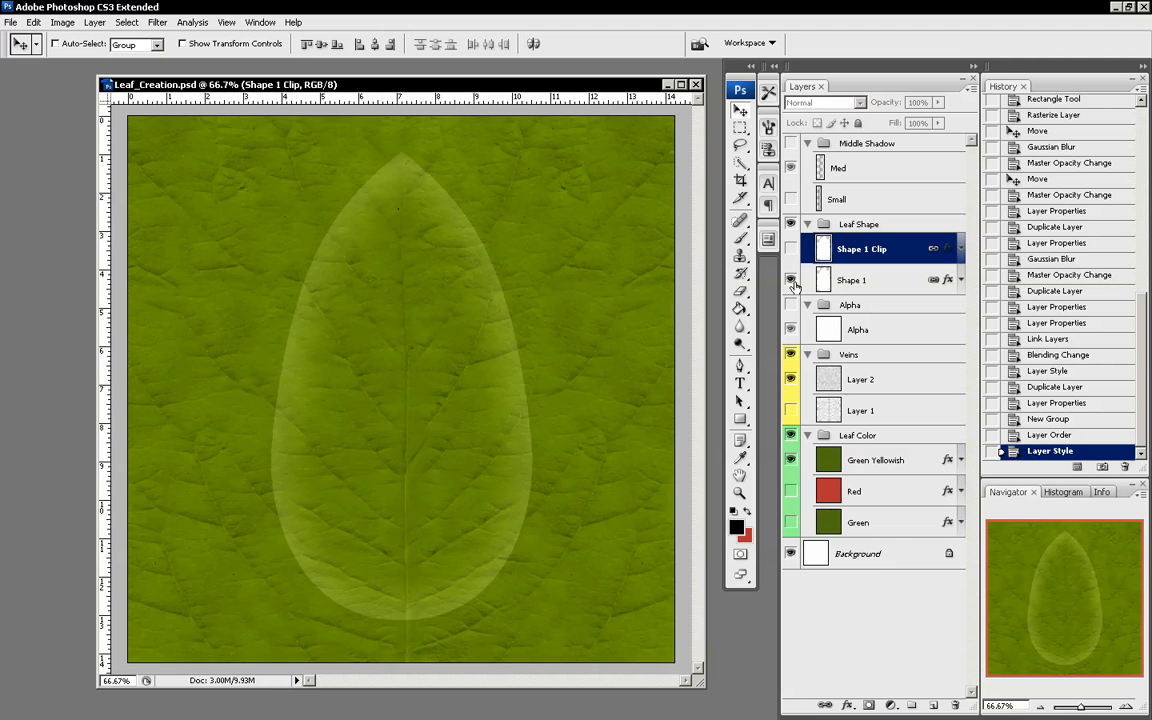
pyautogui.click(790, 280)
pyautogui.click(790, 304)
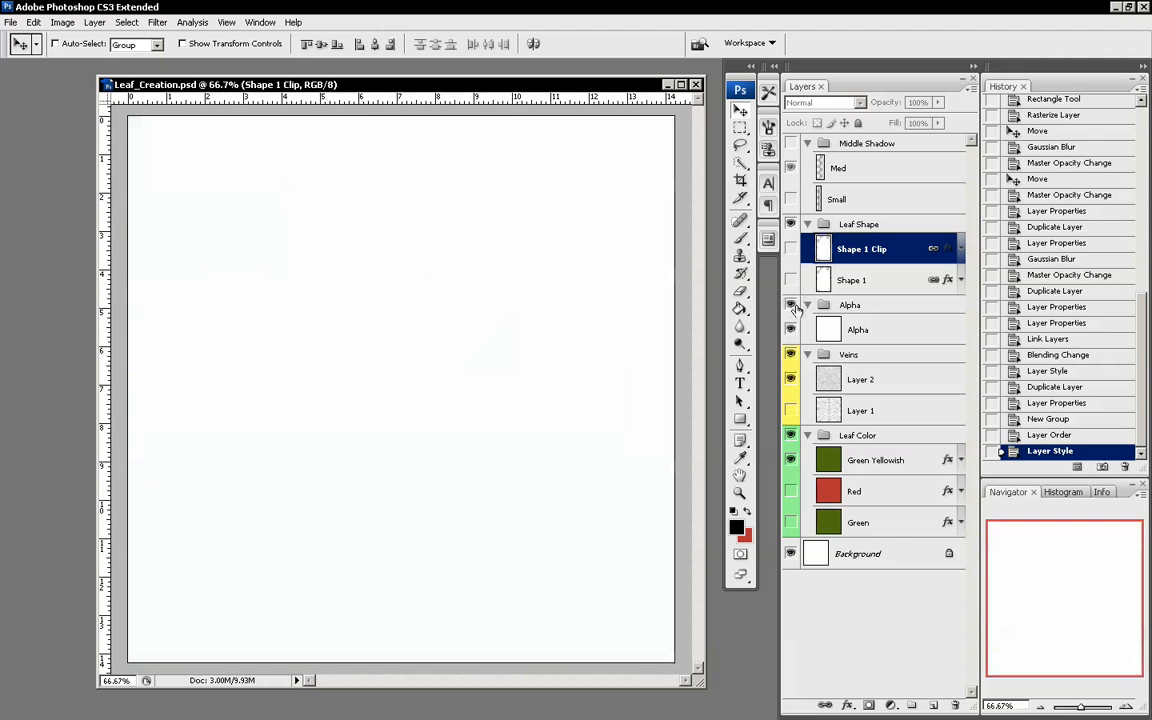
pyautogui.click(790, 304)
pyautogui.click(790, 304)
pyautogui.click(792, 249)
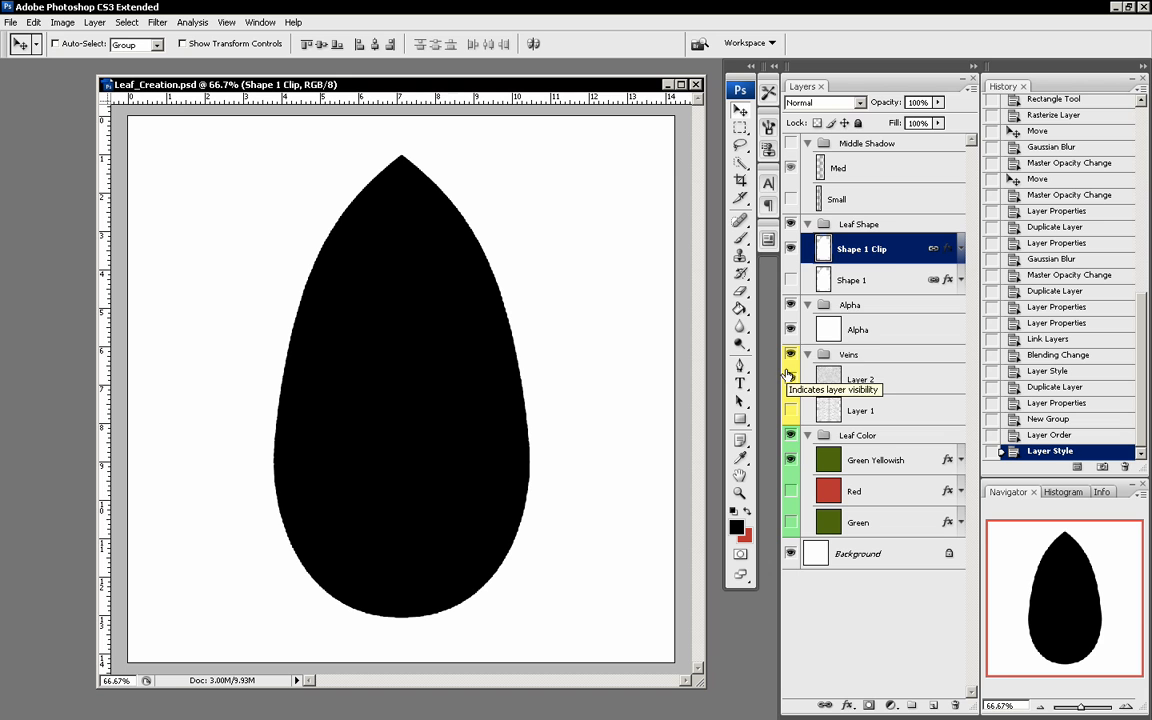
# Hide the Alpha group and the Shape 1 Clip layer, and show Shape 1 over the green leaf texture.
pyautogui.click(791, 224)
pyautogui.click(791, 305)
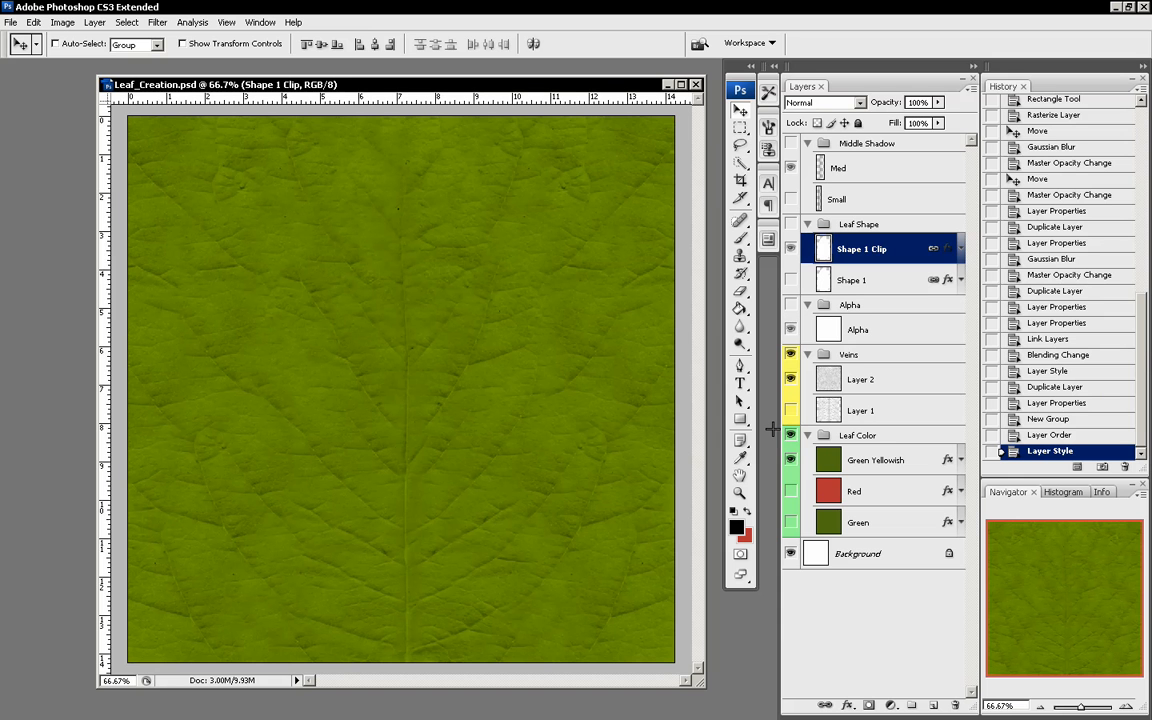
pyautogui.click(791, 280)
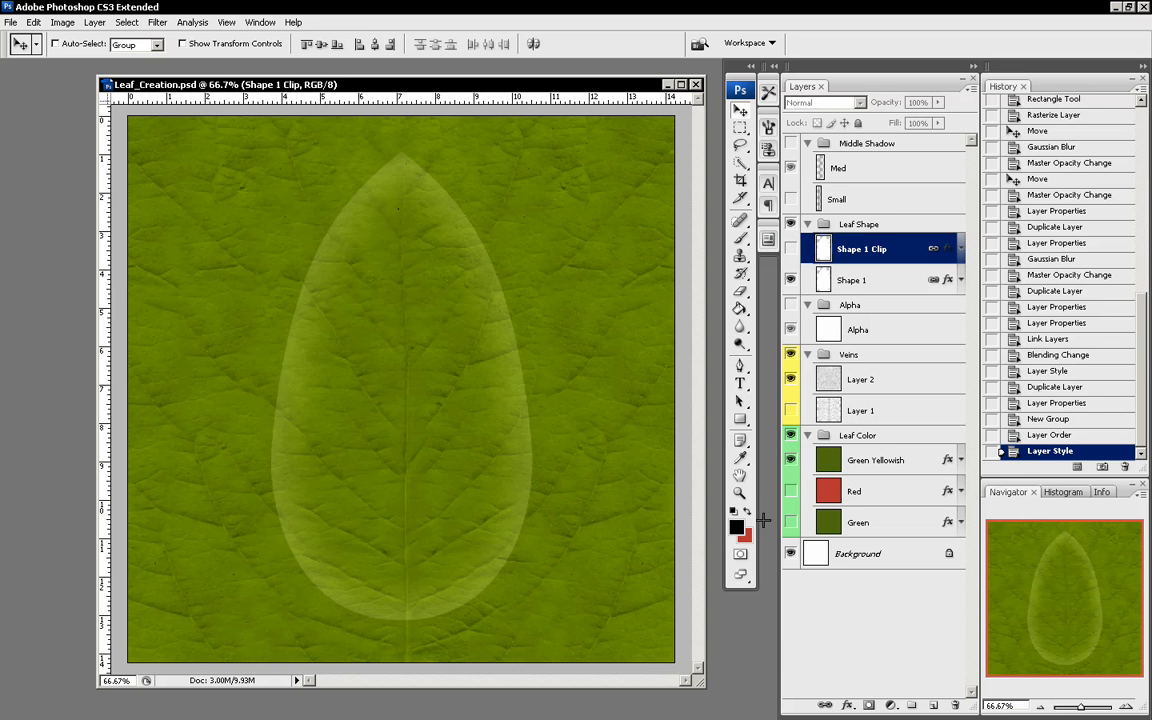
# Save the document as Leaf_Creation_Custom.psd and move its window away from the panels.
pyautogui.moveTo(583, 90); pyautogui.dragTo(576, 89)
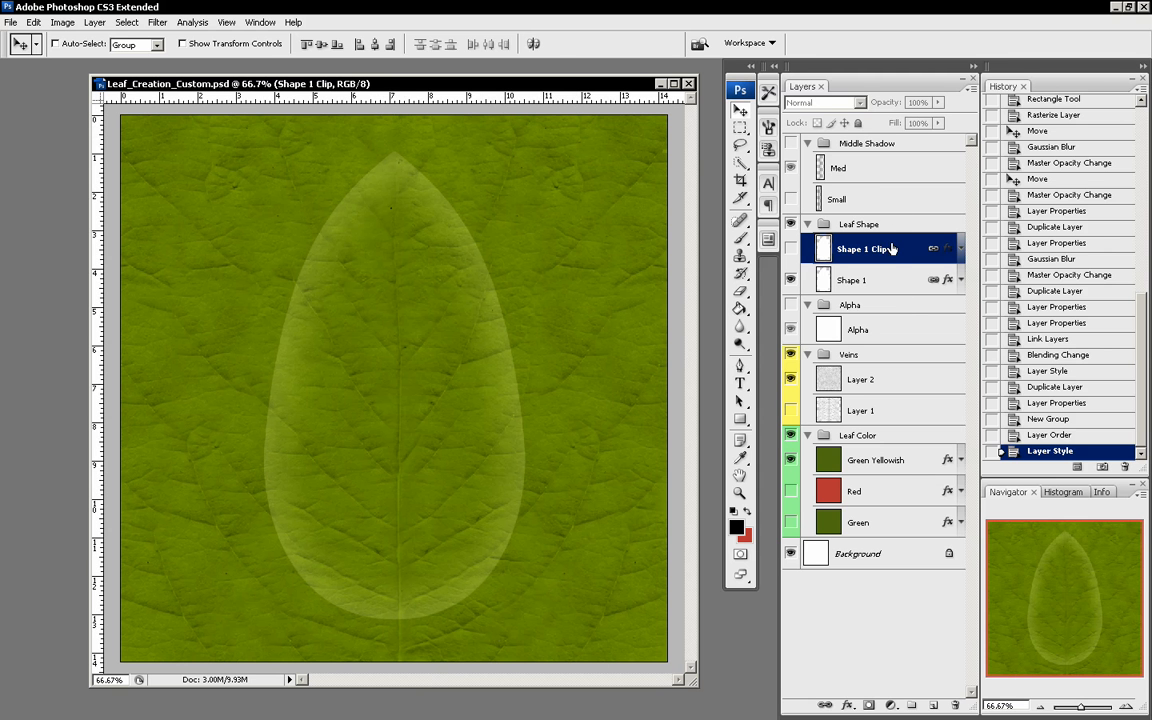
pyautogui.moveTo(574, 85); pyautogui.dragTo(522, 81)
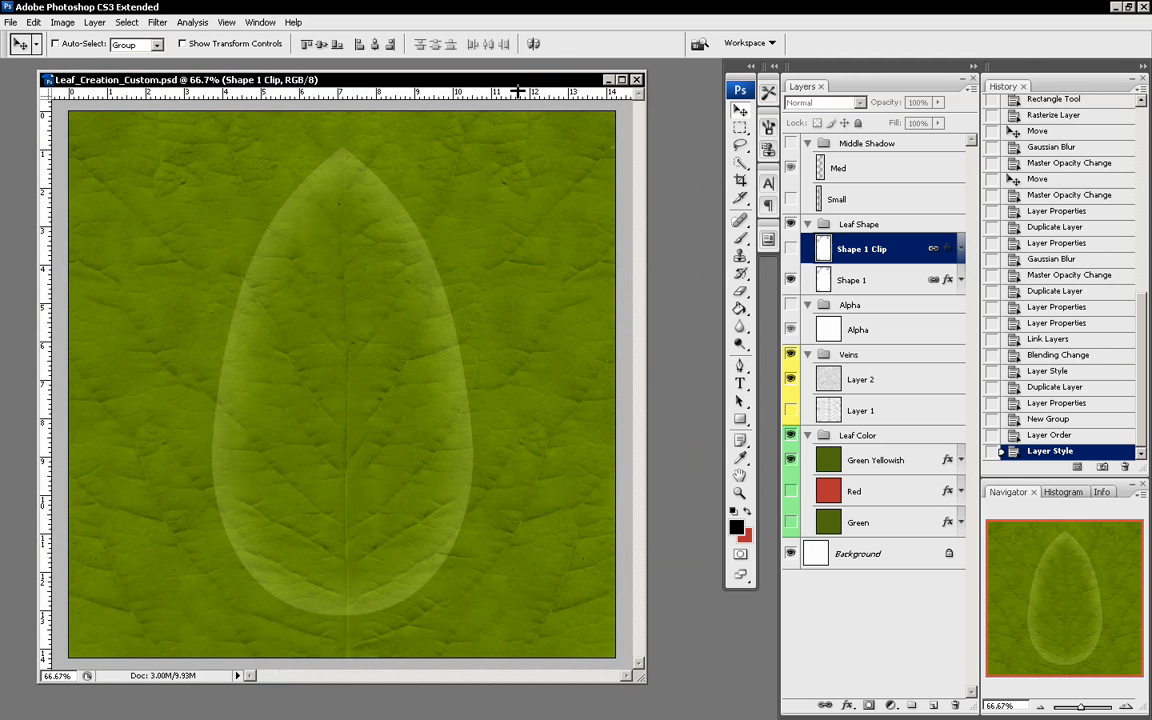